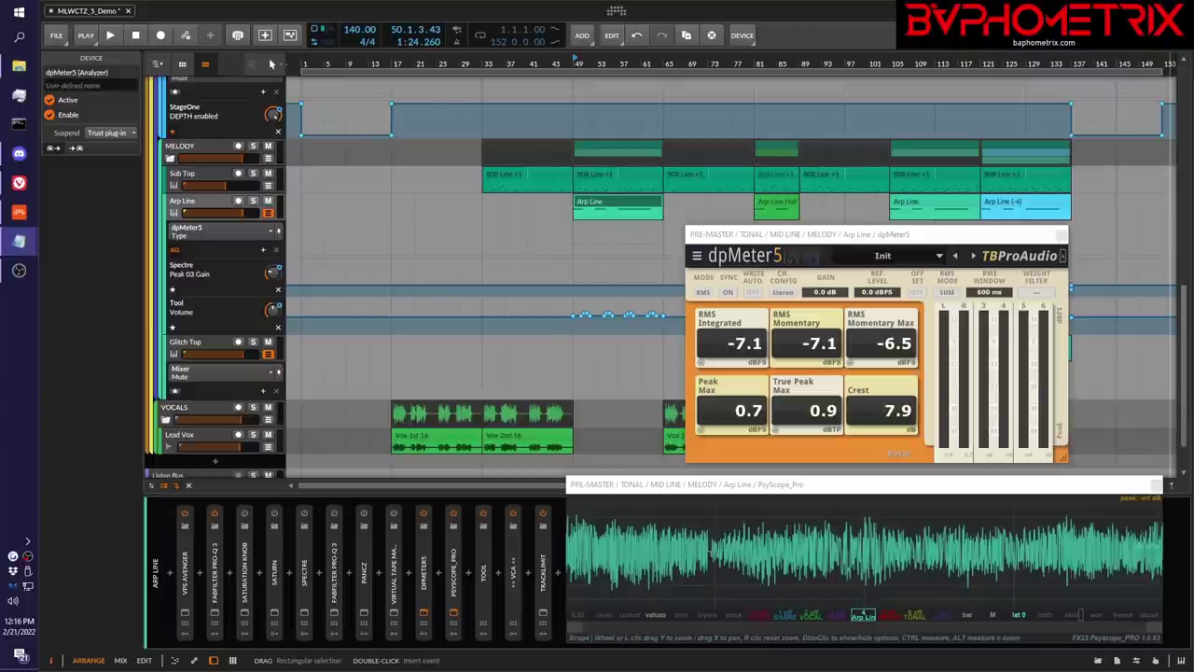
# - Open the CTZ channel's home page from the playlist, then scroll through the episode-title notes
pyautogui.click(18, 184)
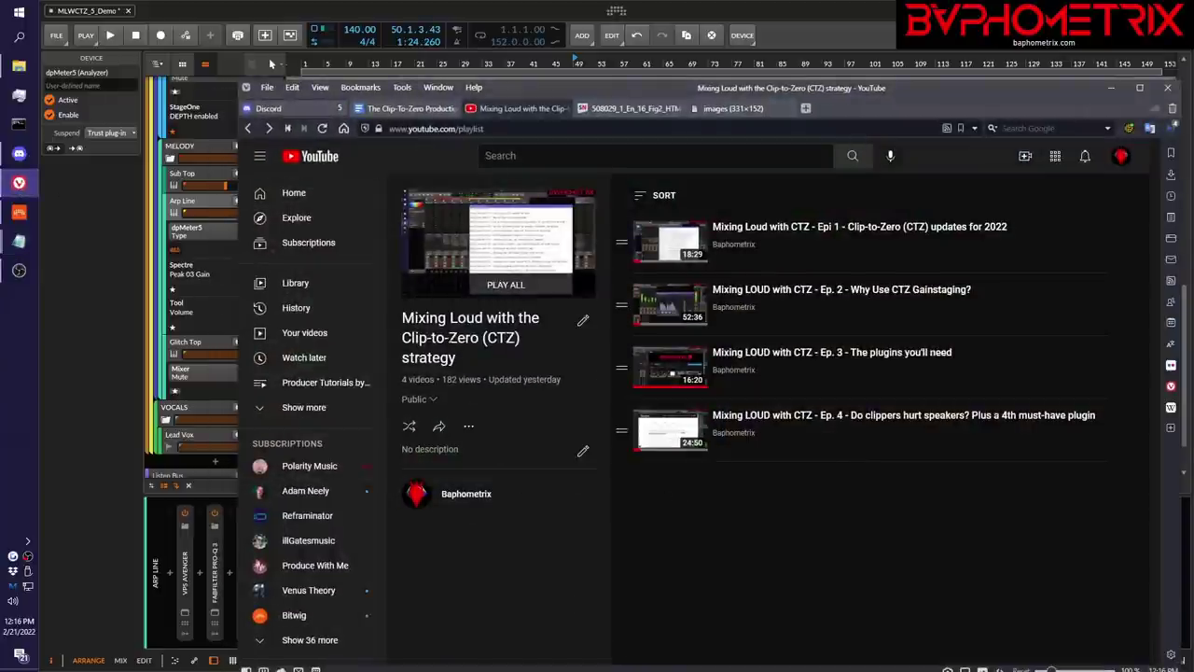
pyautogui.click(455, 495)
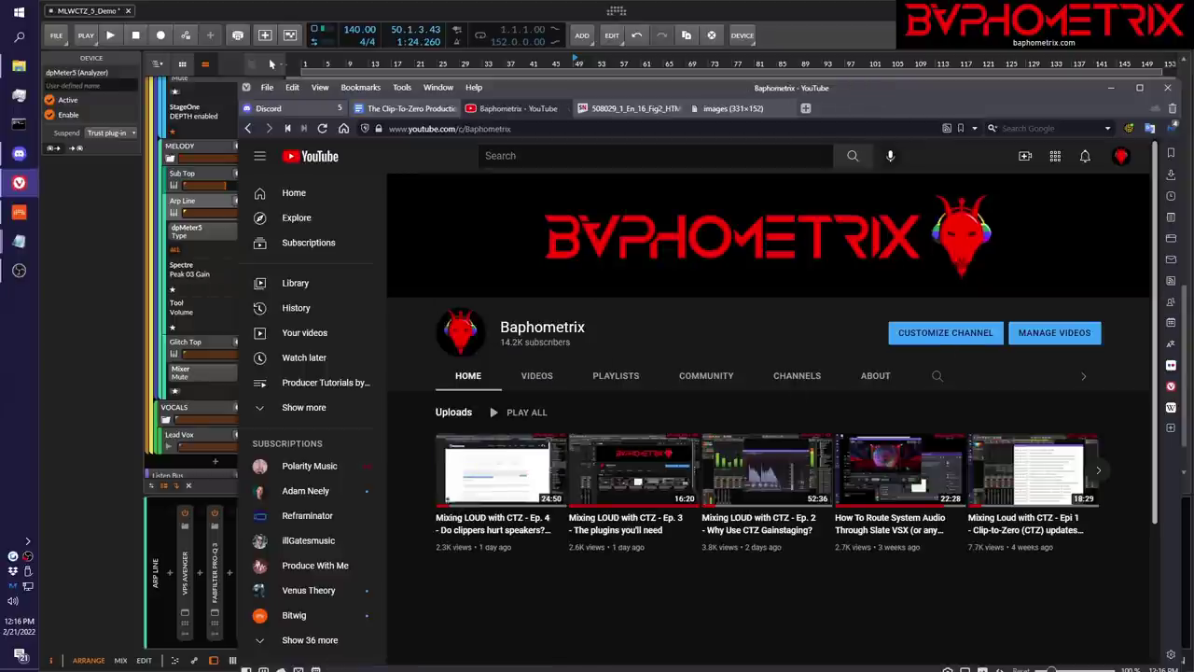
pyautogui.hotkey('alt', 'Tab')
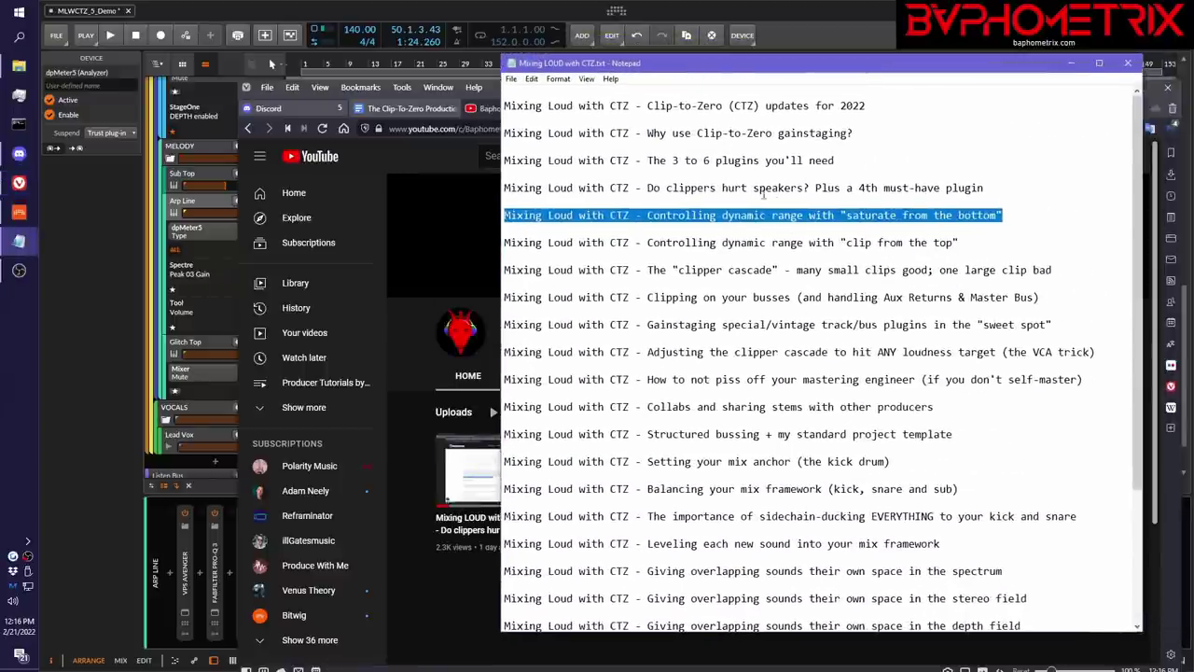
pyautogui.scroll(-2, 848, 268)
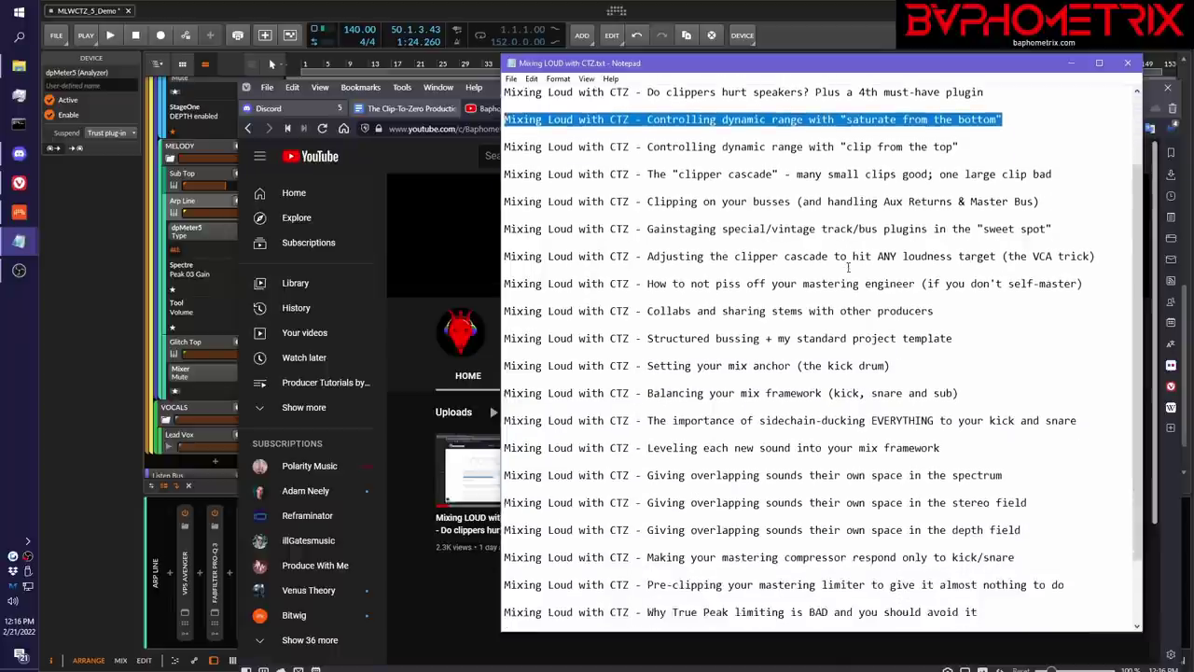
pyautogui.scroll(-1, 848, 268)
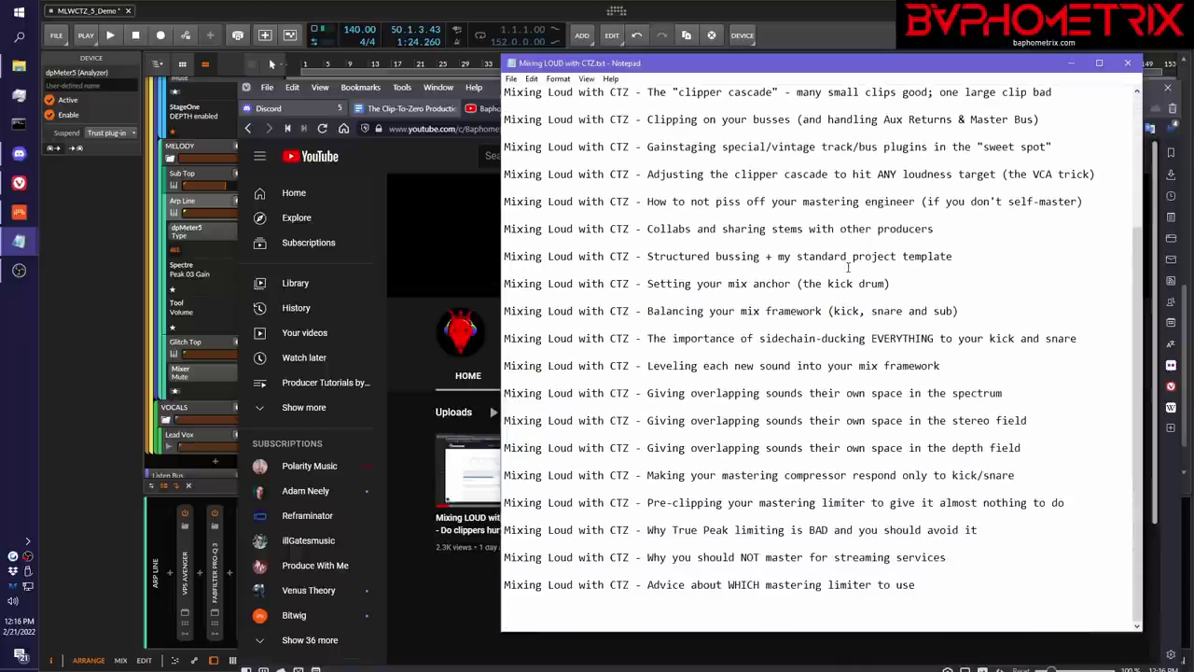
pyautogui.scroll(2, 884, 142)
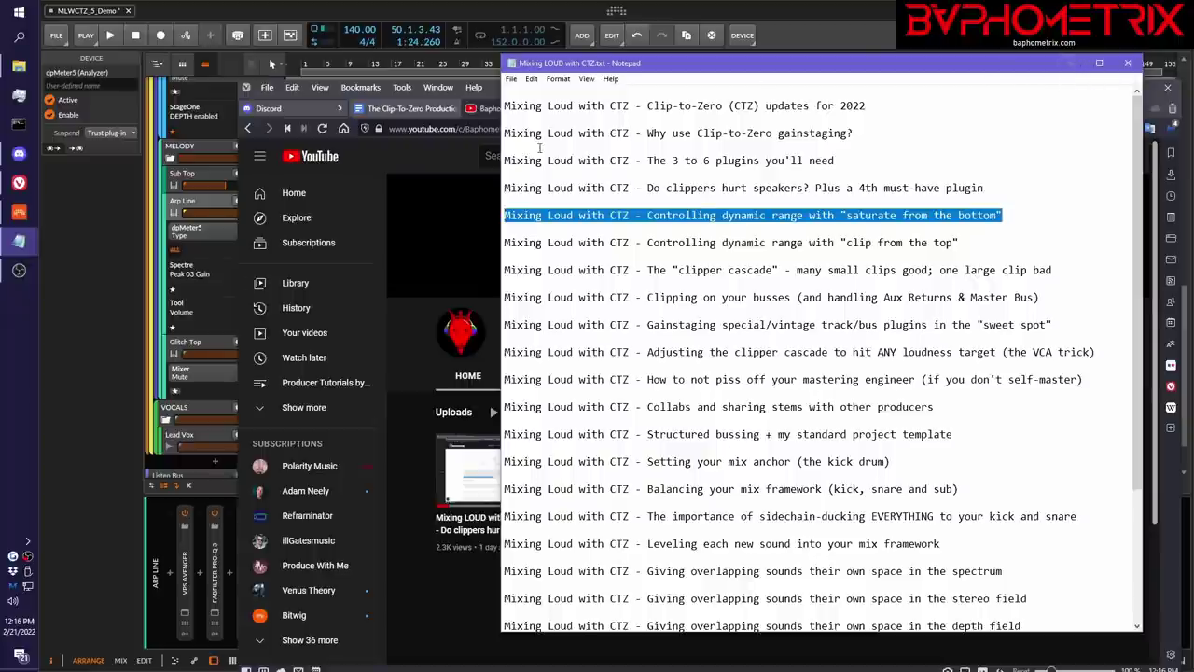
pyautogui.click(427, 155)
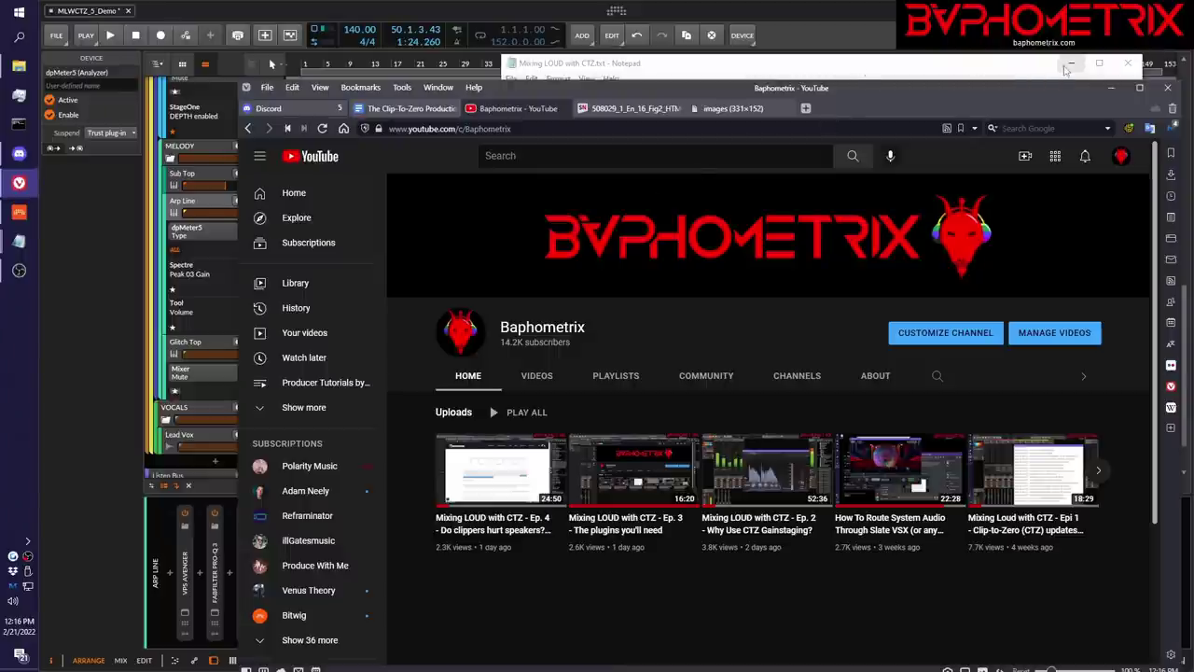
# - Minimize the episode notes and bring the Bitwig project in front of the browser
pyautogui.click(1068, 65)
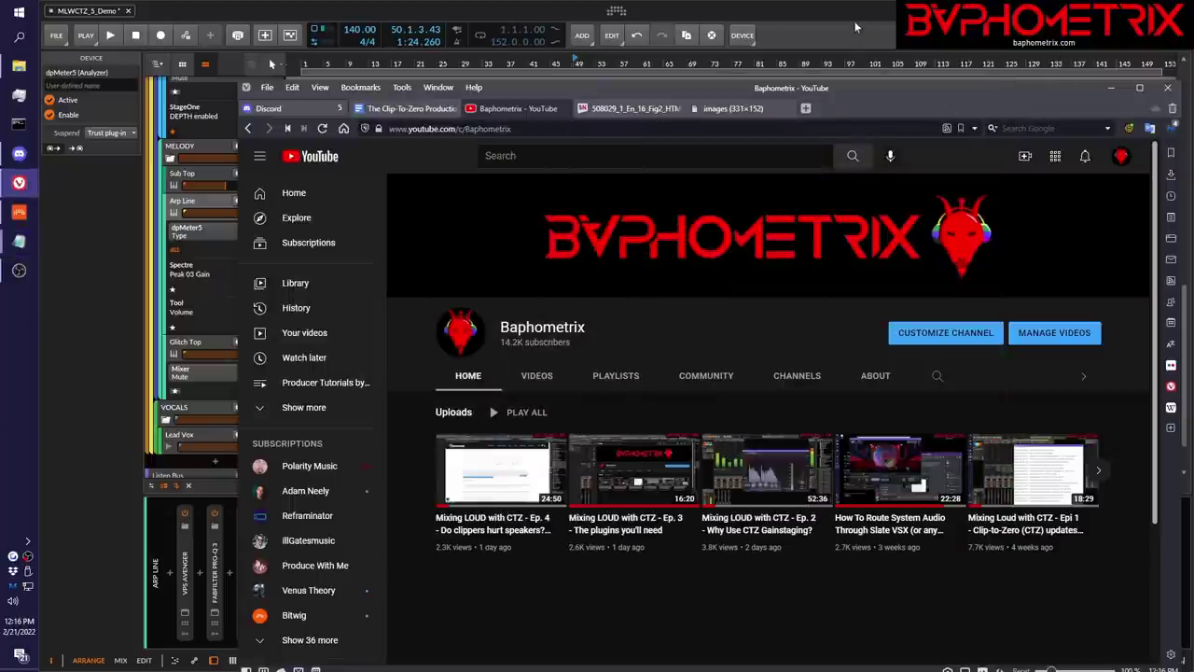
pyautogui.click(858, 20)
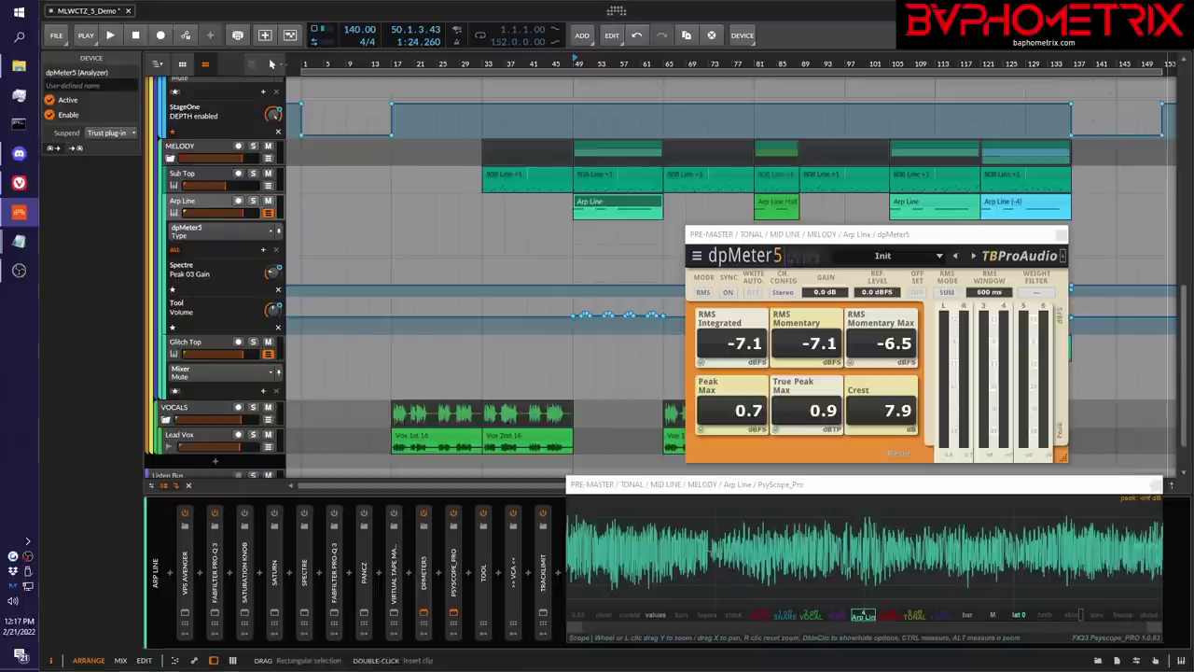
# - Show the saturation-versus-clipping notes and move them left over the Bitwig arrangement
pyautogui.click(19, 240)
pyautogui.moveTo(960, 107); pyautogui.dragTo(421, 119)
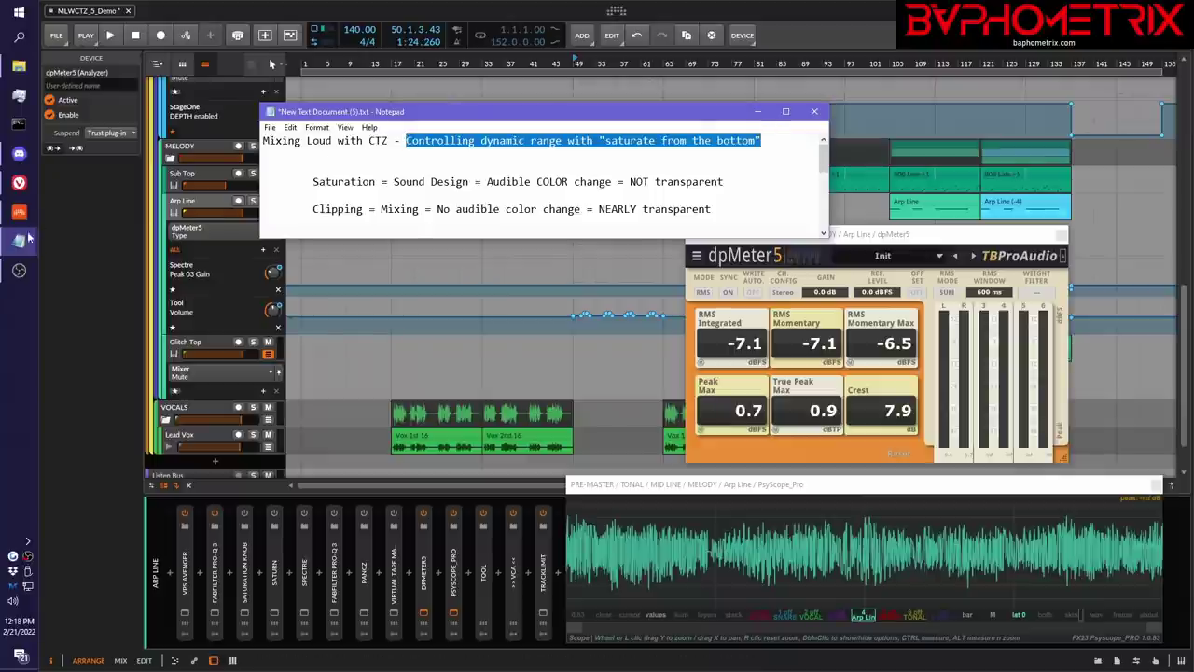
# - Bring Vivaldi forward and show the 508029_1_En_16_Fig2_HTML.png hard-versus-soft clipping diagram
pyautogui.click(19, 181)
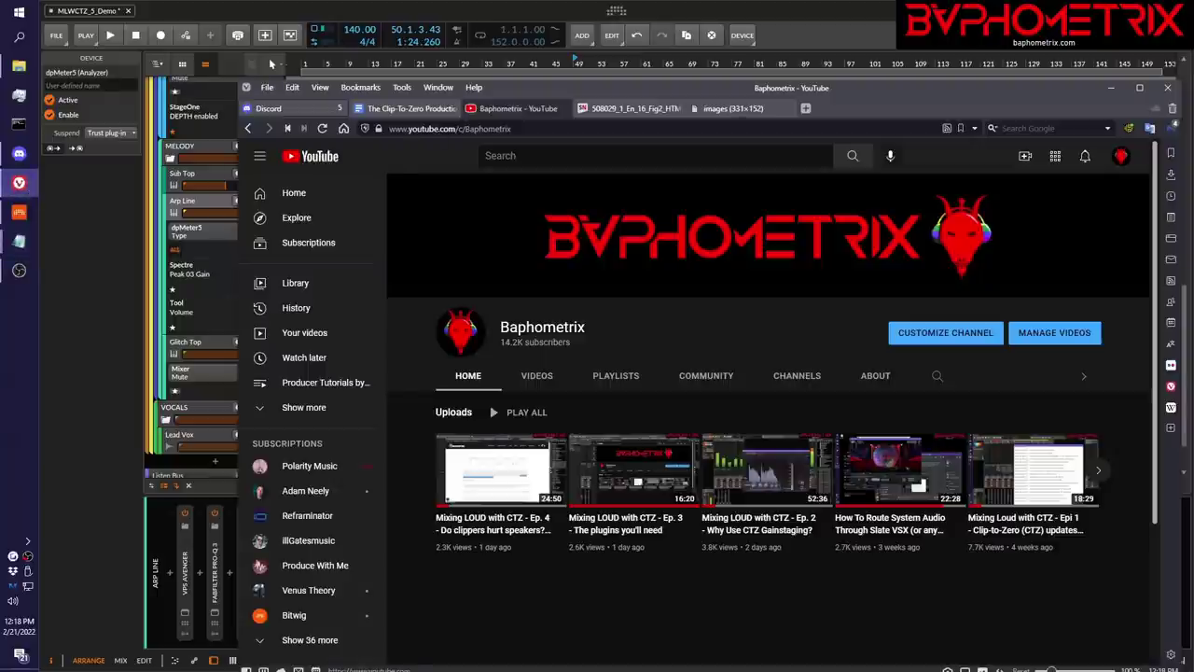
pyautogui.click(631, 108)
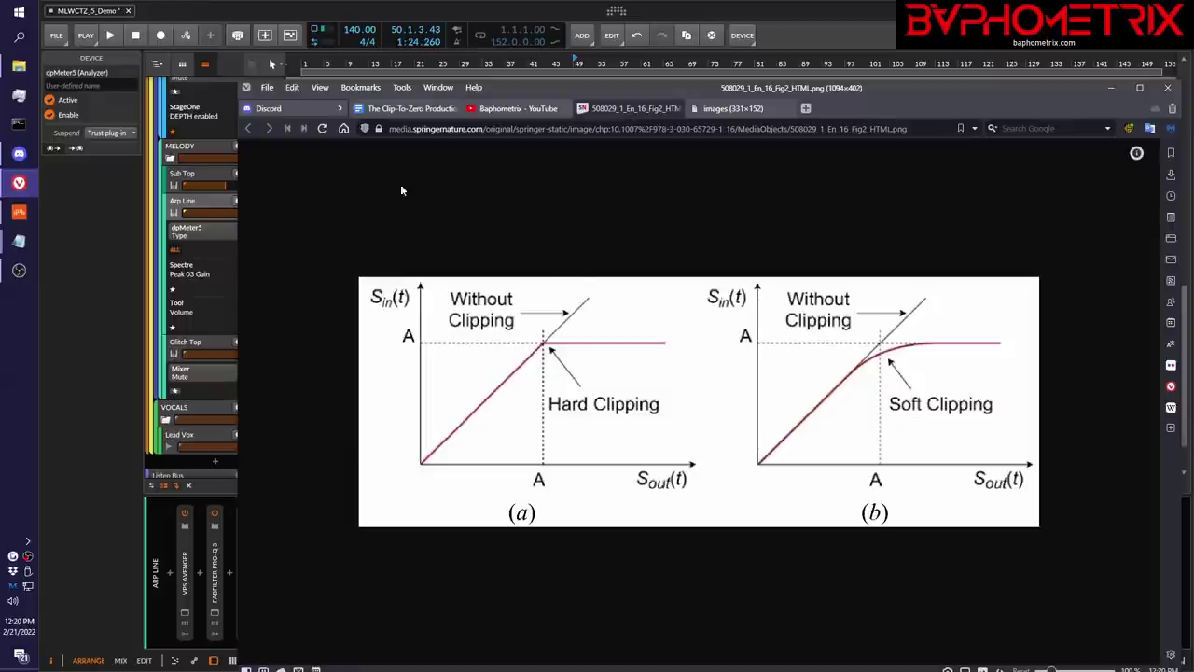
# - Place the New Text Document (5) notes above the clipping diagram and highlight the Saturation line
pyautogui.moveTo(21, 246)
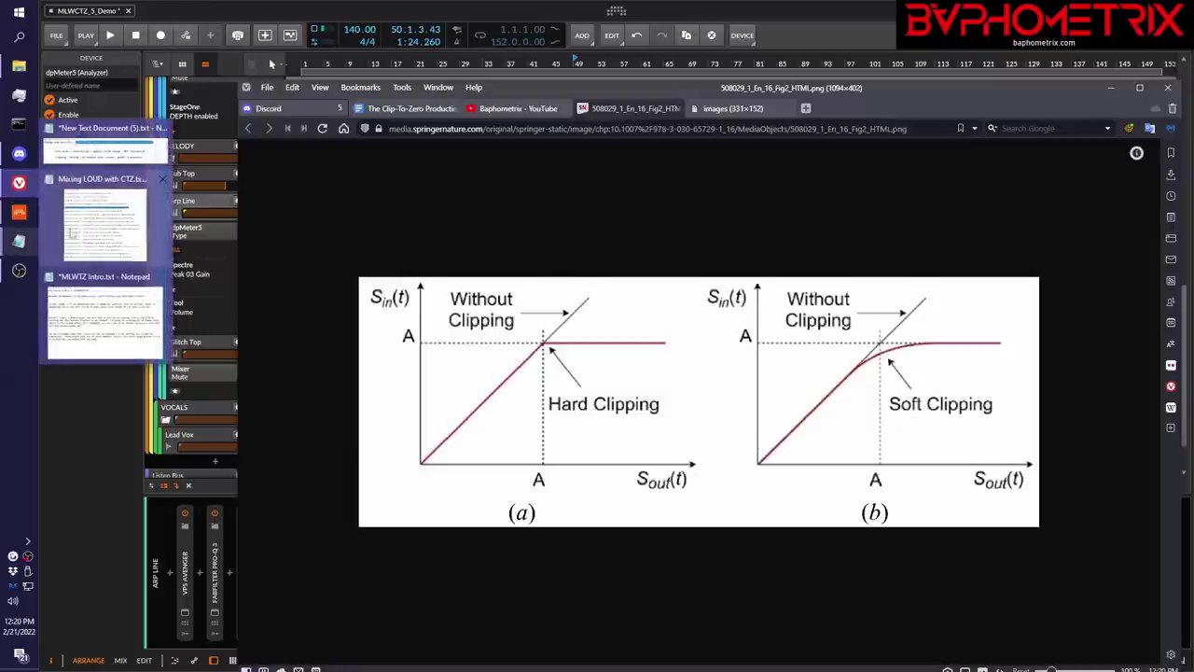
pyautogui.click(137, 159)
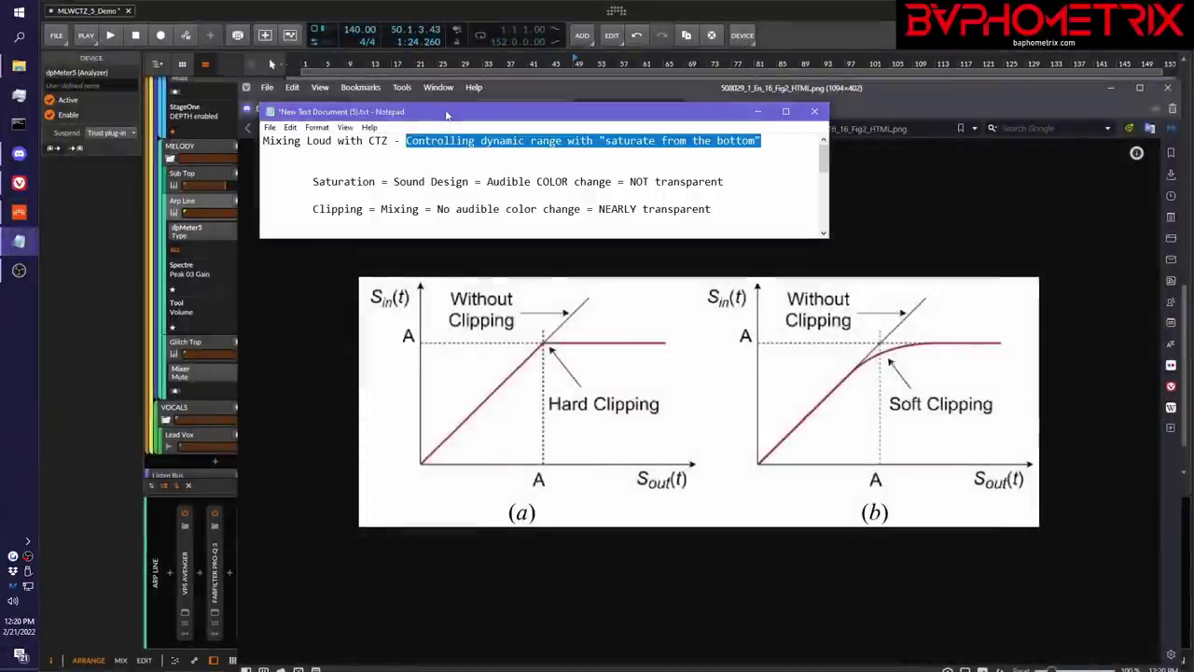
pyautogui.moveTo(447, 116); pyautogui.dragTo(648, 124)
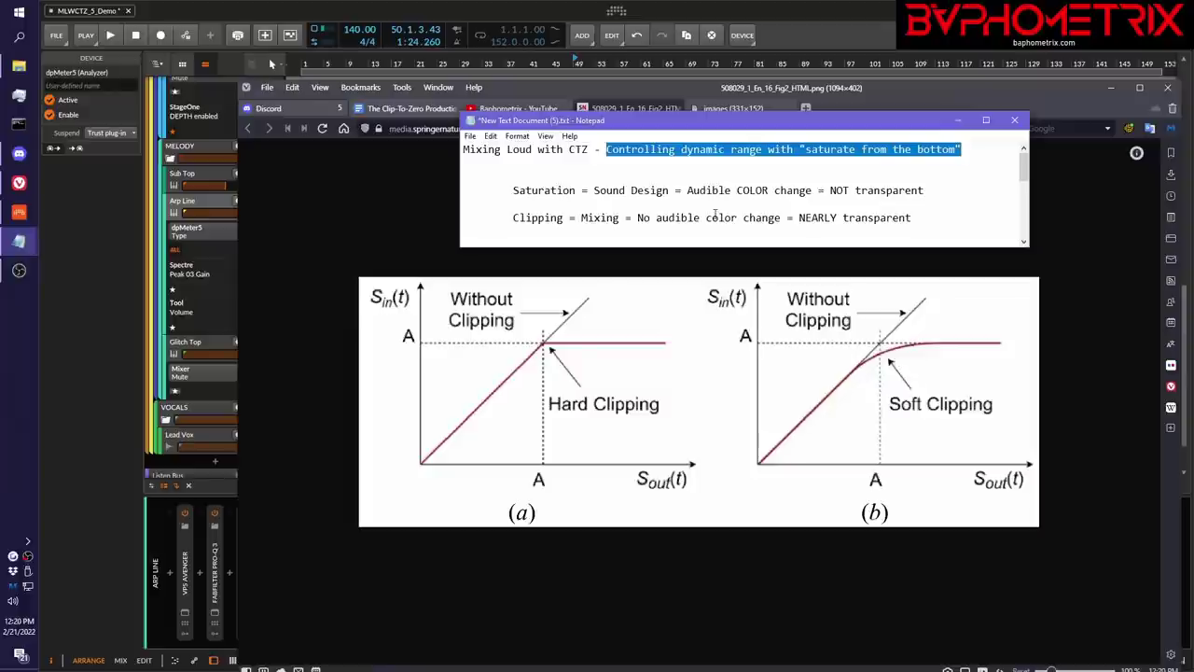
pyautogui.moveTo(594, 191); pyautogui.dragTo(928, 191)
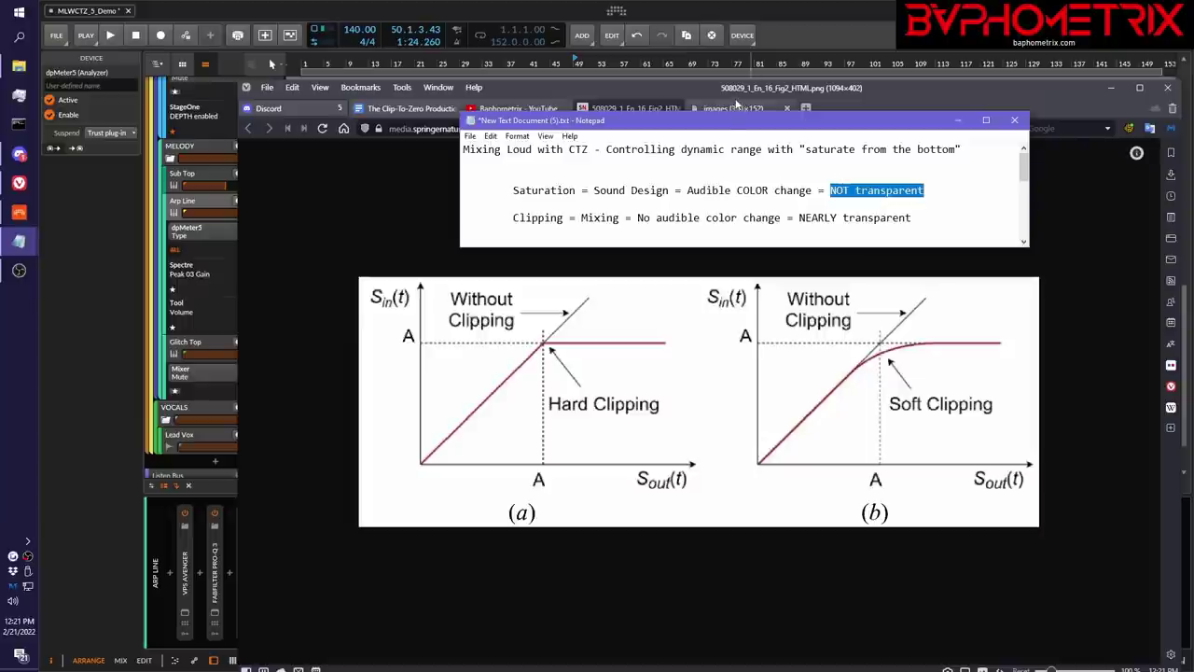
# - Push the notes to the right edge and show the undistorted, soft and hard clipping waveform image
pyautogui.moveTo(726, 121); pyautogui.dragTo(1190, 146)
pyautogui.click(720, 110)
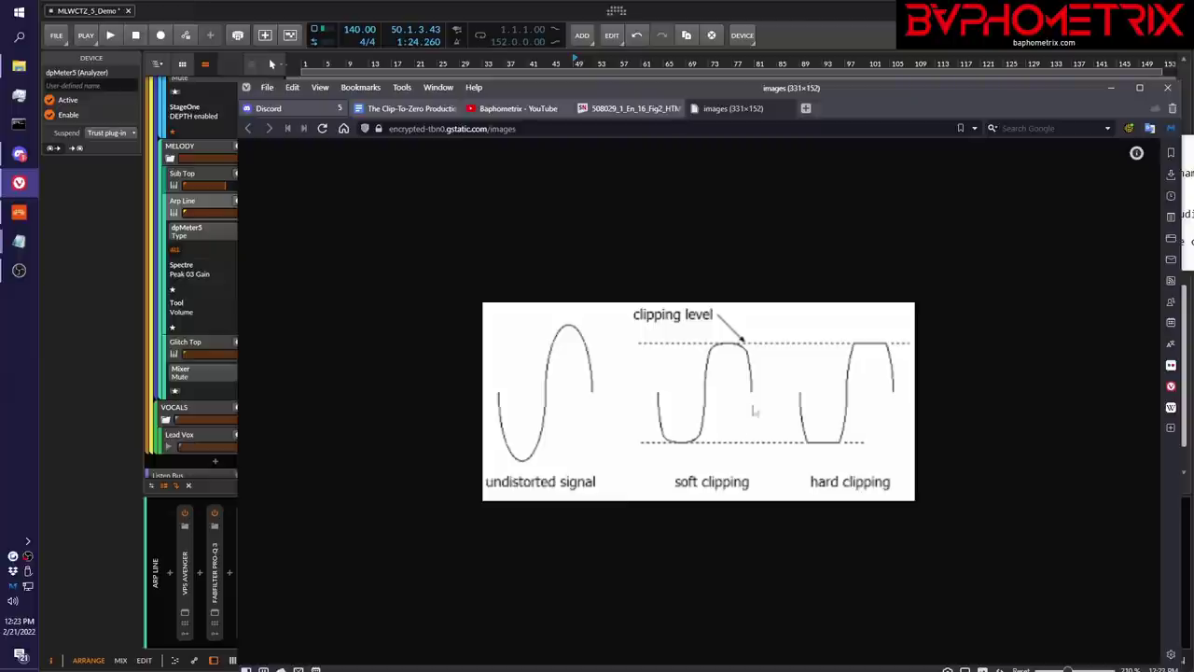
# - Minimise the browser and centre the saturation-versus-clipping notes over the Bitwig project
pyautogui.click(1113, 88)
pyautogui.moveTo(1073, 142); pyautogui.dragTo(704, 142)
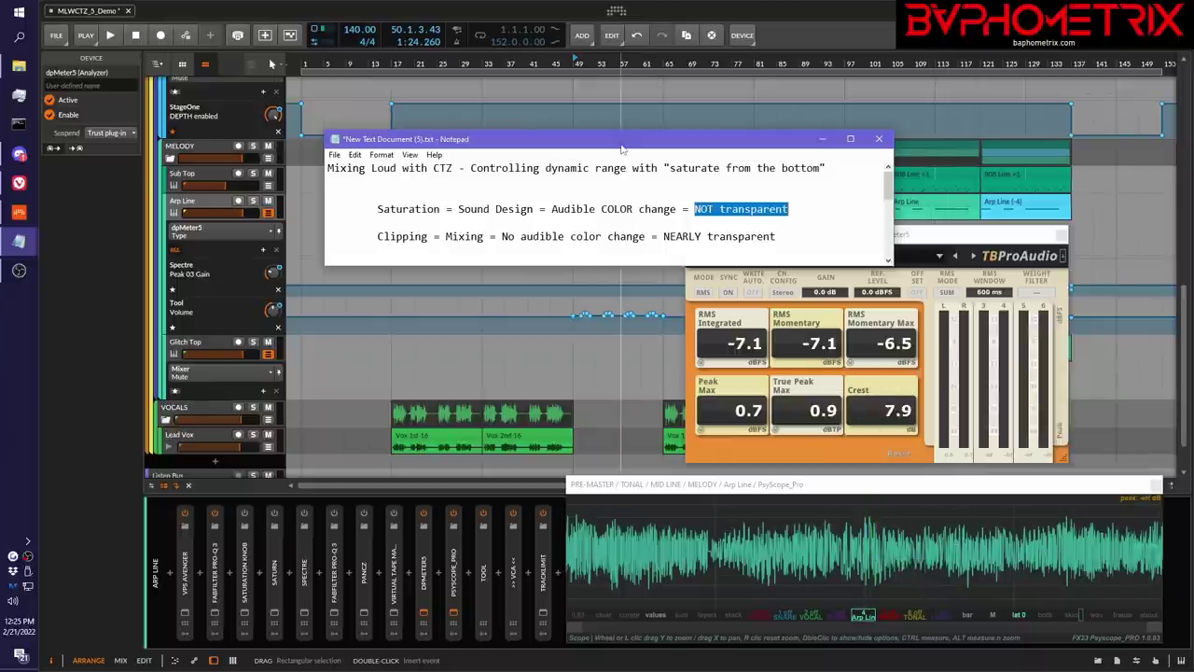
# - Move the notes top-right, solo Arp Line, then play and stop it so dpMeter5 reads -9.8 dBFS RMS
pyautogui.moveTo(624, 146); pyautogui.dragTo(954, 88)
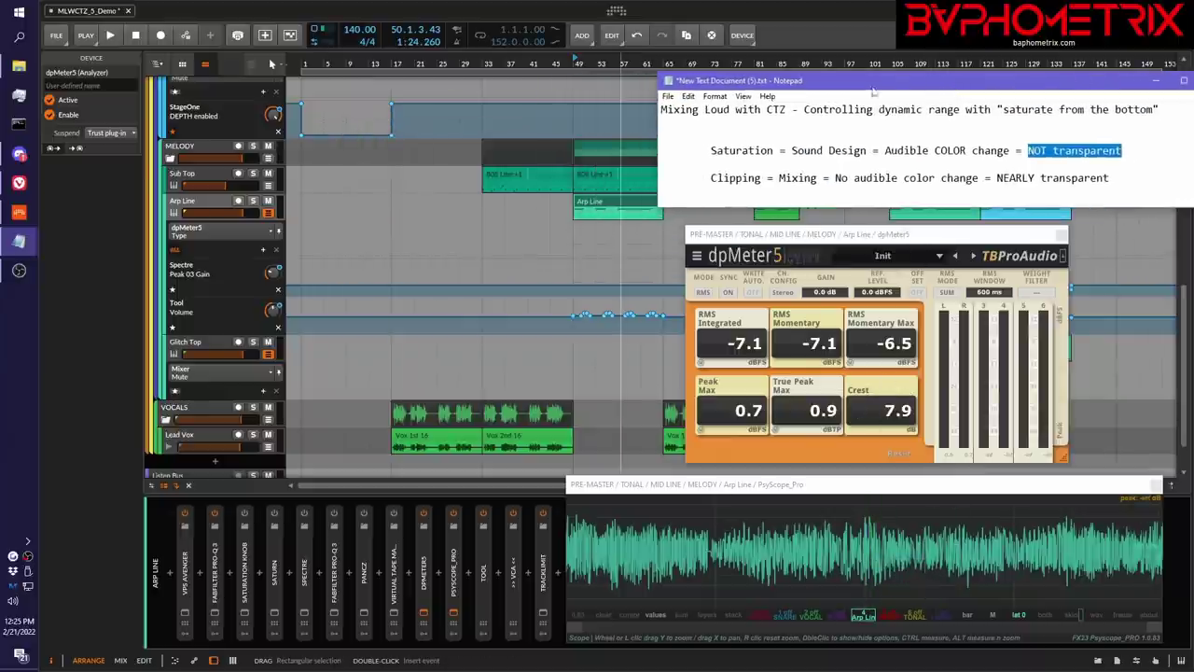
pyautogui.click(252, 201)
pyautogui.press('space')
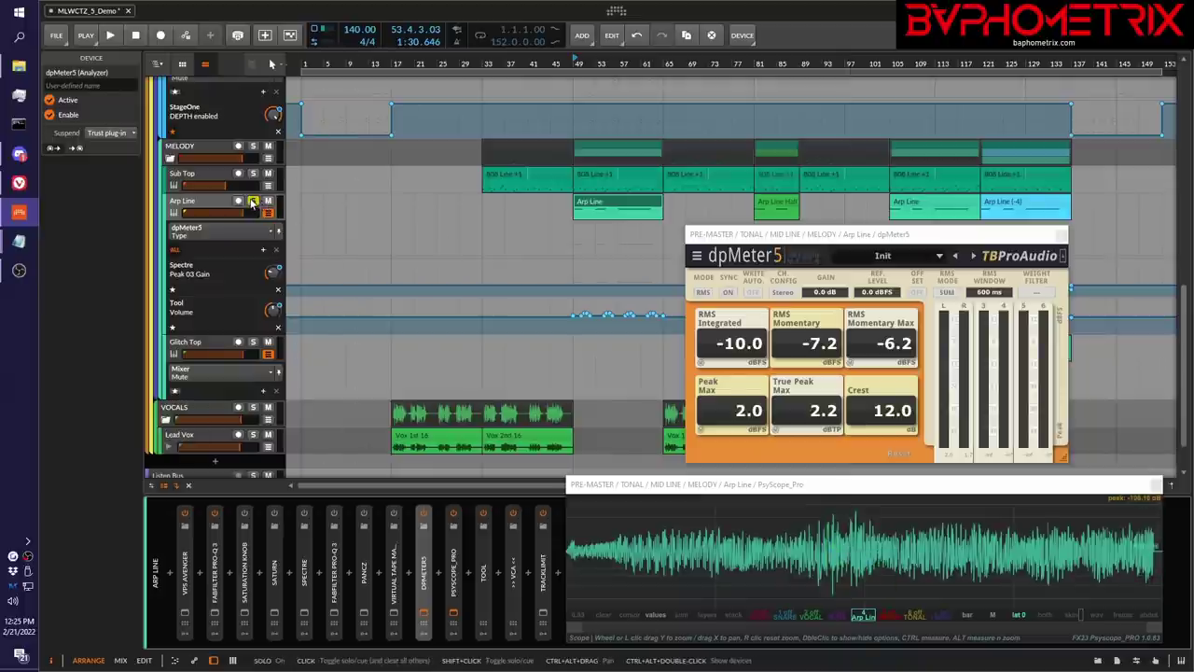
pyautogui.press('space')
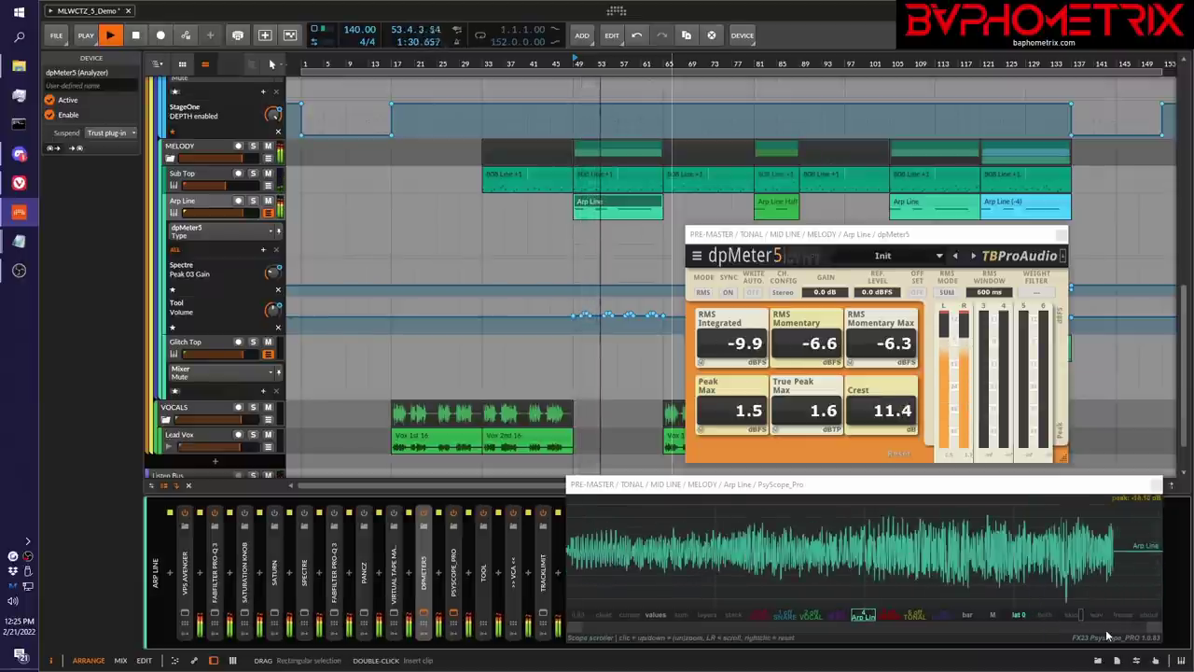
pyautogui.press('space')
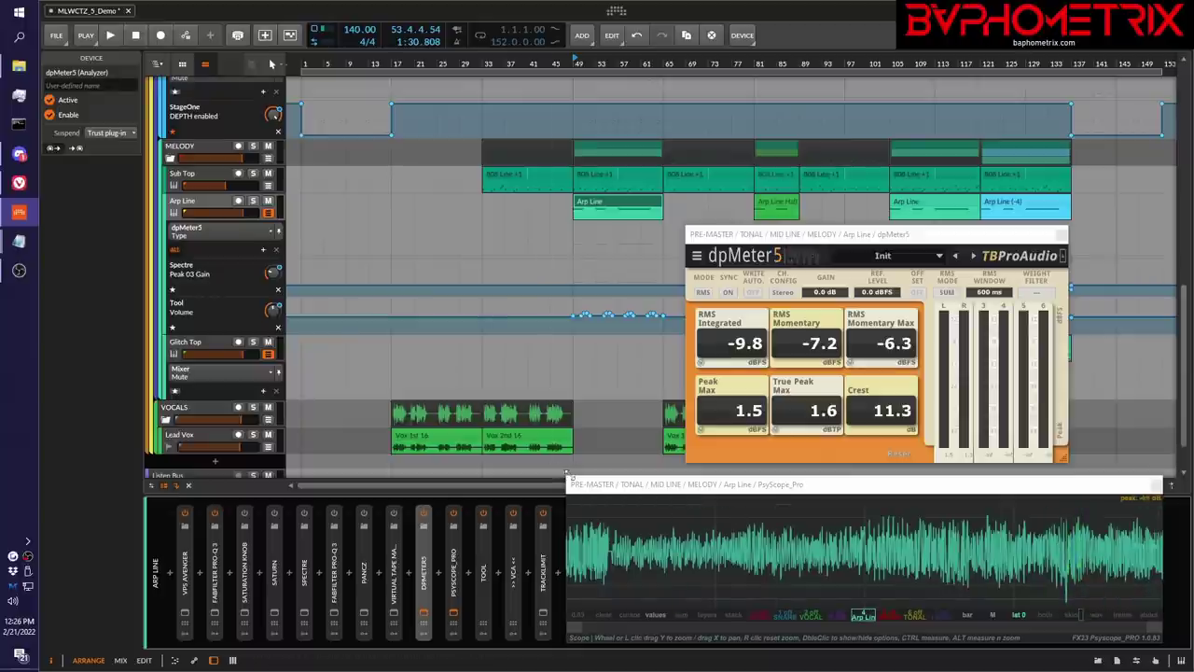
# - Enlarge the PsyScope waveform window and reposition it to uncover the dpMeter5 readouts
pyautogui.moveTo(565, 476); pyautogui.dragTo(458, 356)
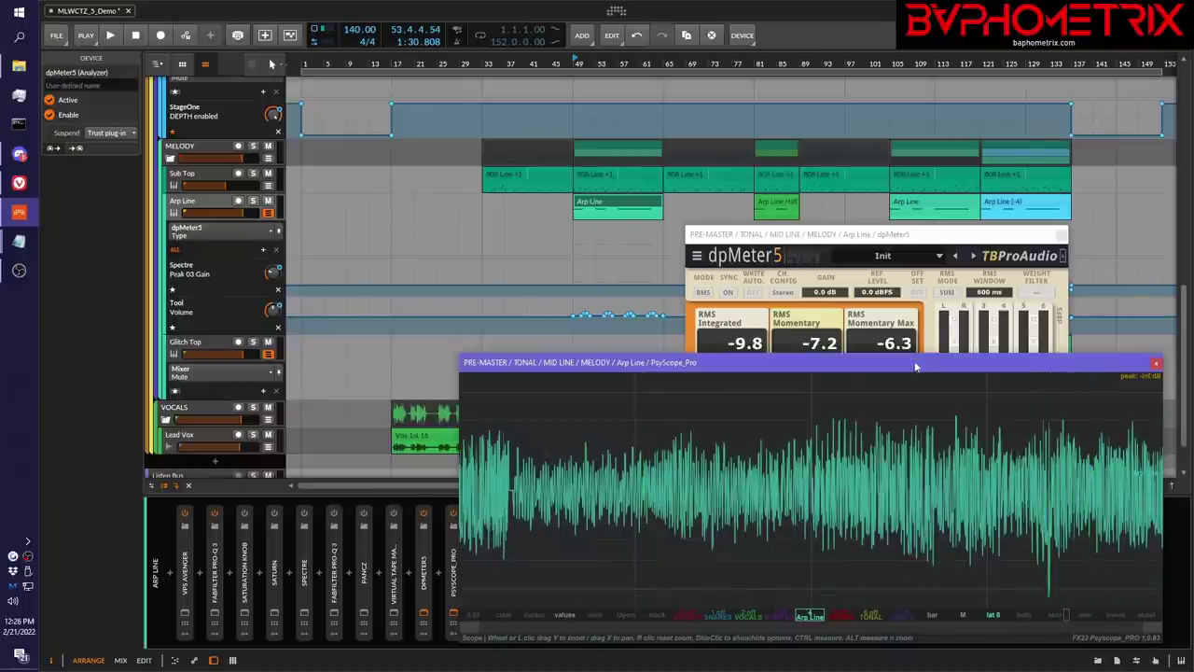
pyautogui.moveTo(914, 366); pyautogui.dragTo(667, 118)
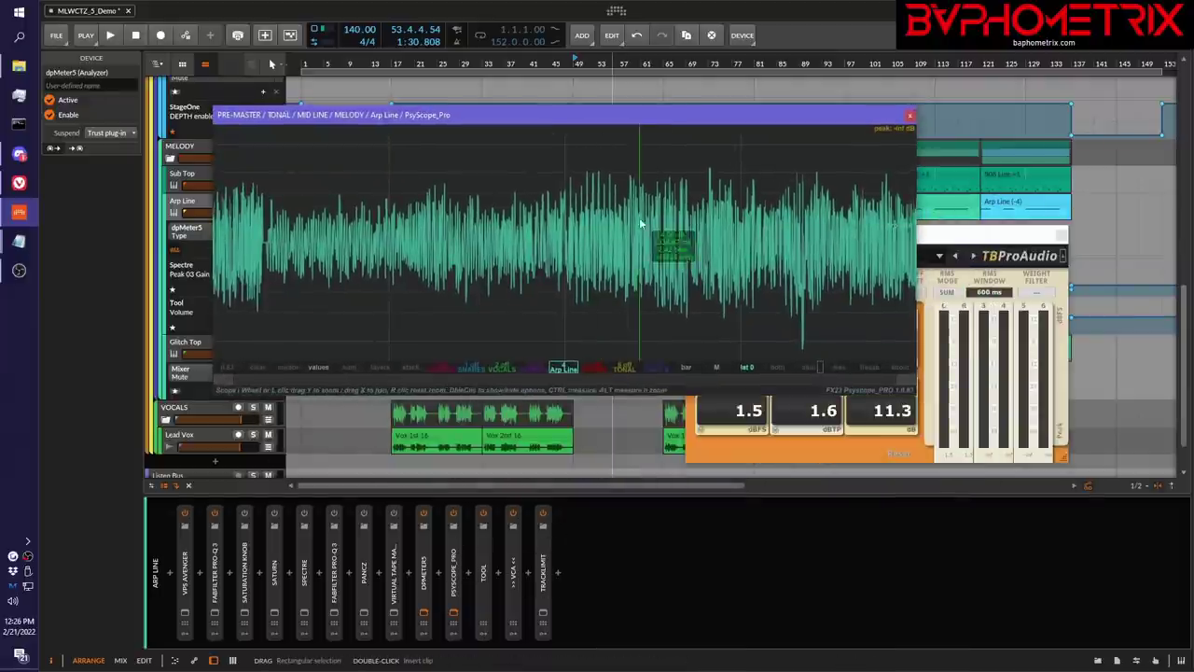
pyautogui.moveTo(650, 121); pyautogui.dragTo(796, 107)
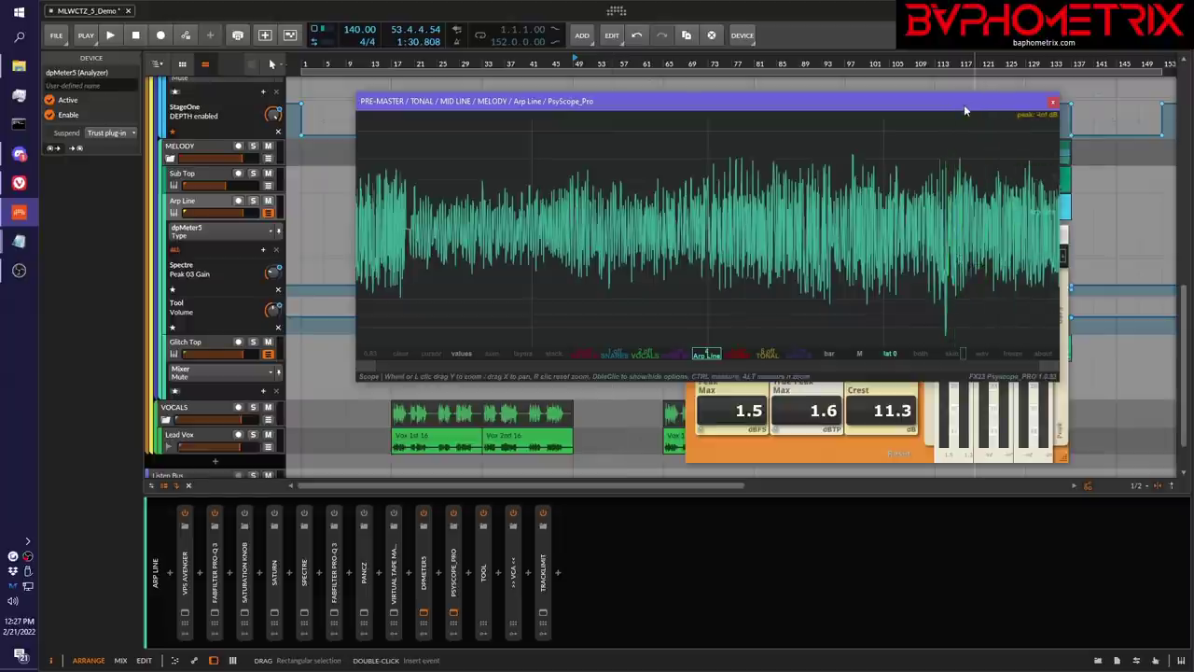
# - Move PsyScope to the lower right and raise dpMeter5 fully visible above it
pyautogui.moveTo(965, 110); pyautogui.dragTo(1077, 370)
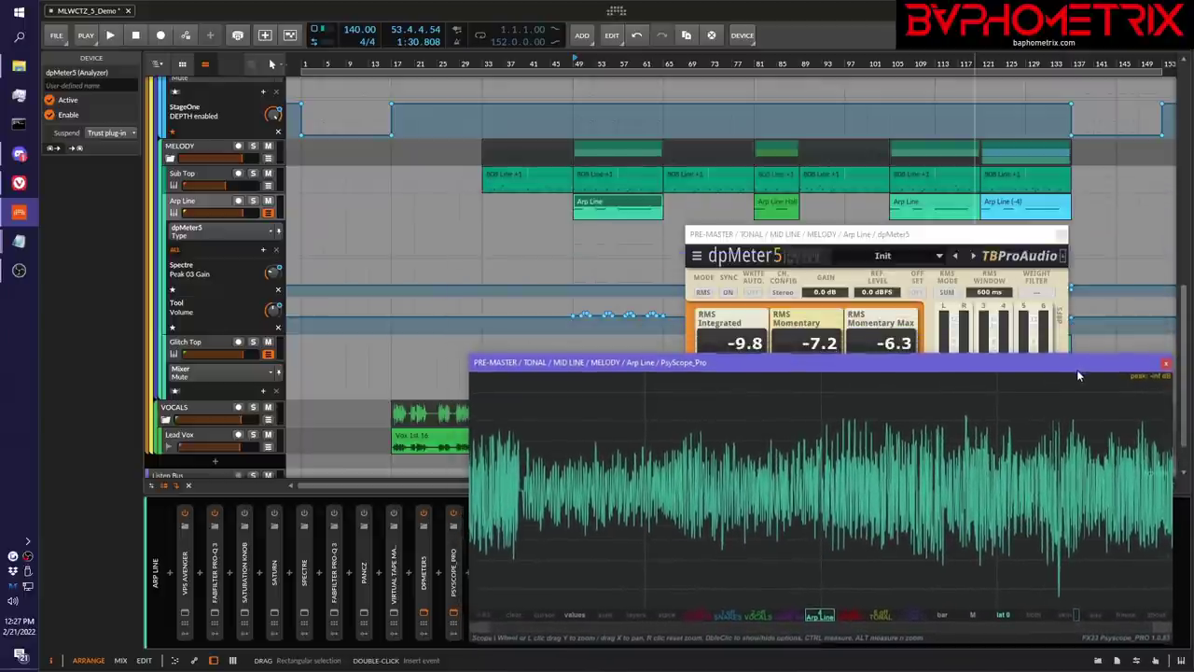
pyautogui.click(965, 237)
pyautogui.moveTo(964, 242); pyautogui.dragTo(937, 133)
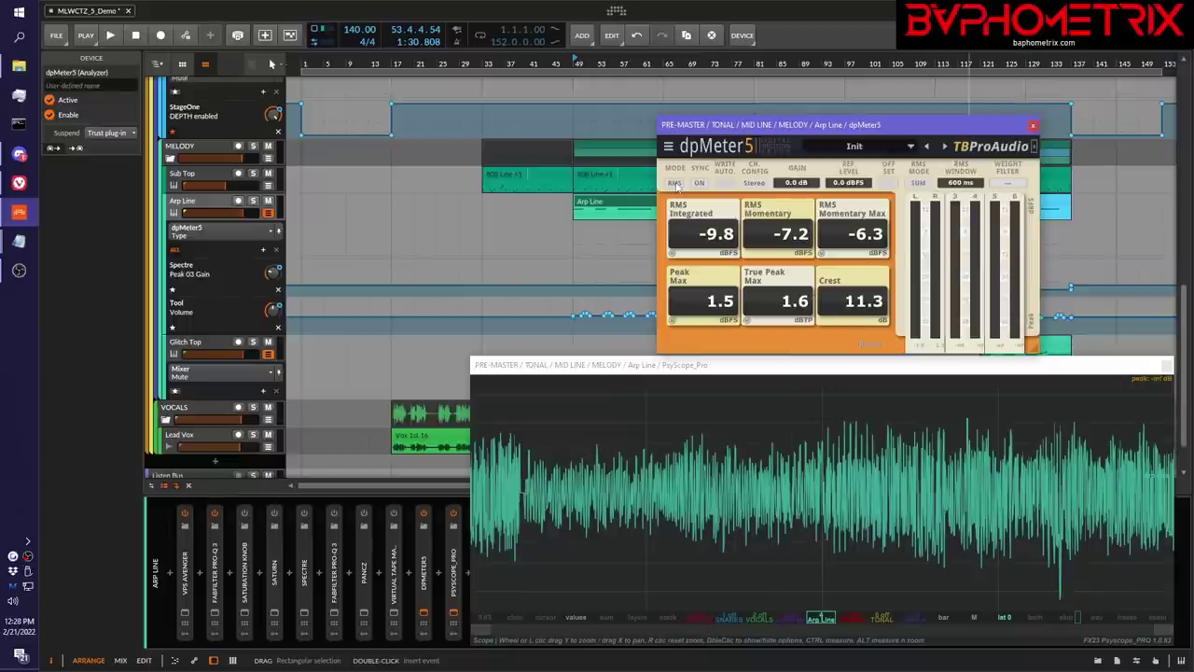
# - Switch dpMeter5's MODE to EBU and back to RMS, resetting its readouts to -inf
pyautogui.click(676, 183)
pyautogui.click(688, 213)
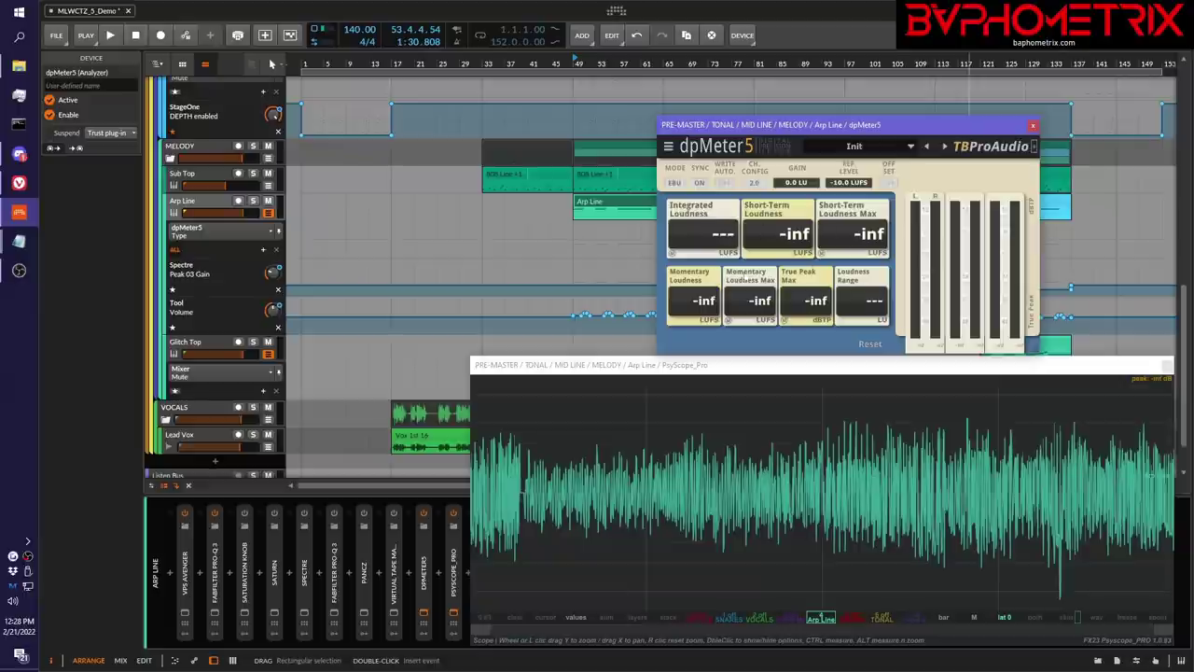
pyautogui.click(674, 183)
pyautogui.click(684, 215)
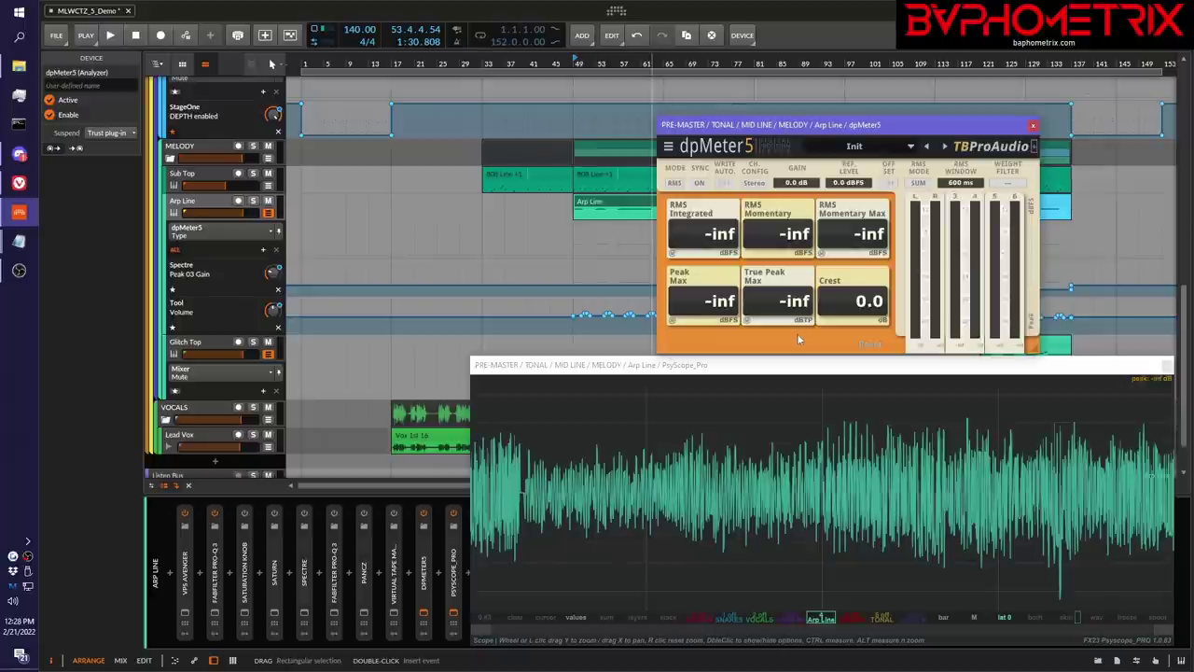
# - Play and stop the Arp Line twice, leaving dpMeter5 at -8.3 RMS, 1.4 peak, 9.8 crest
pyautogui.press('space')
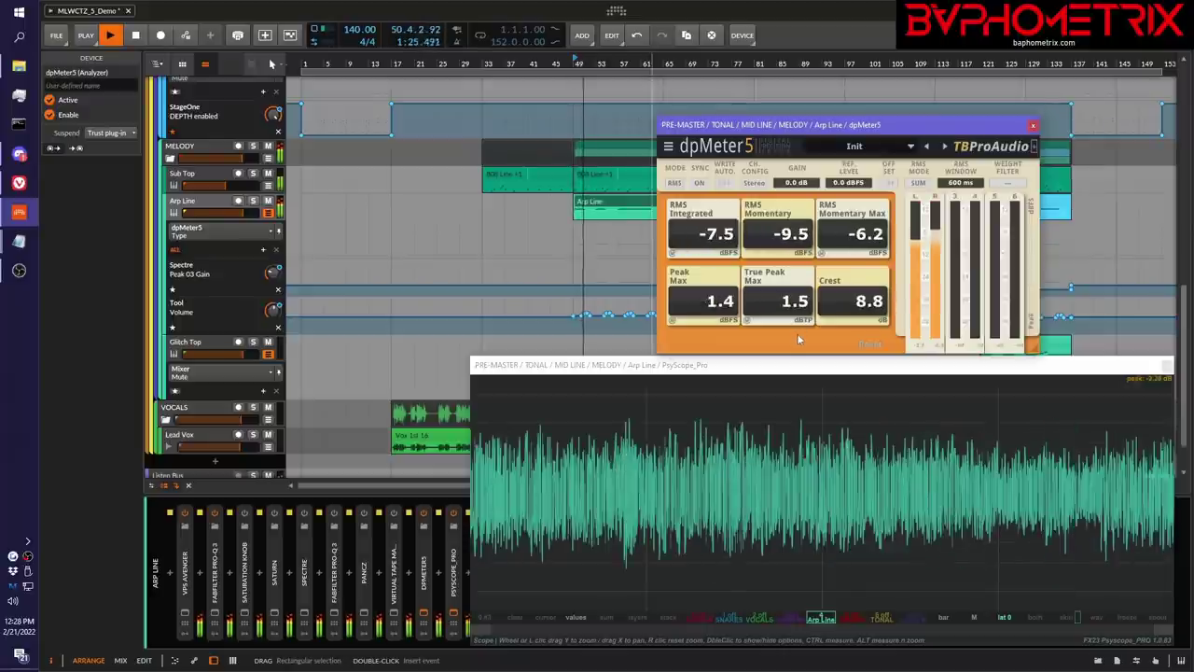
pyautogui.press('space')
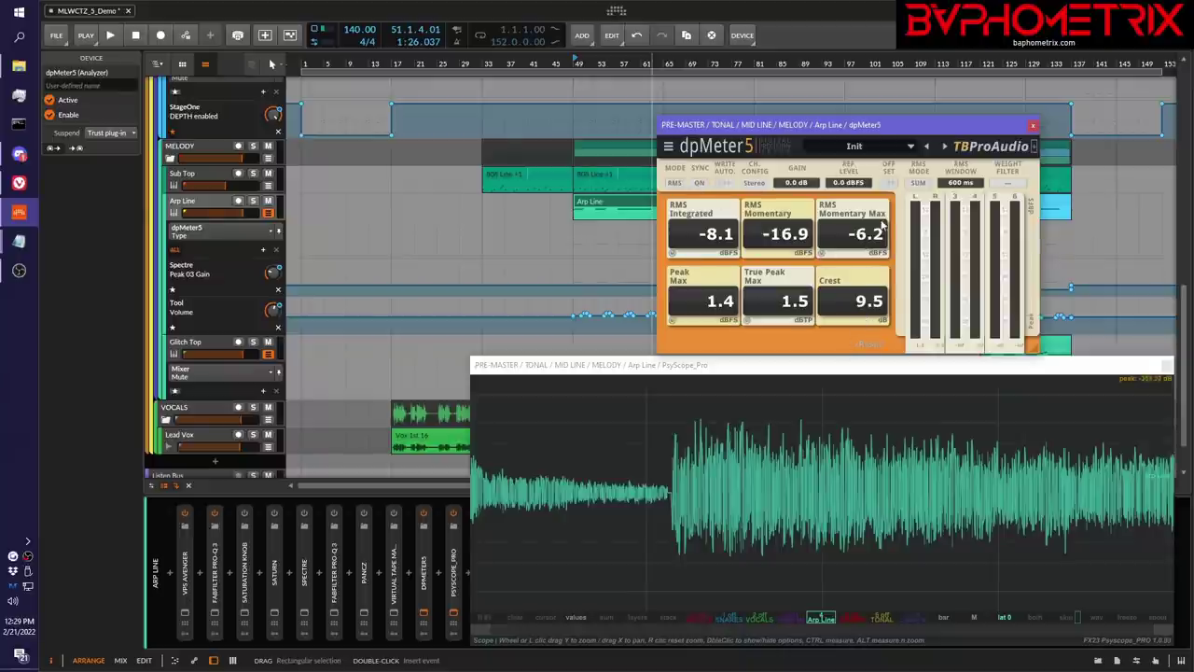
pyautogui.press('space')
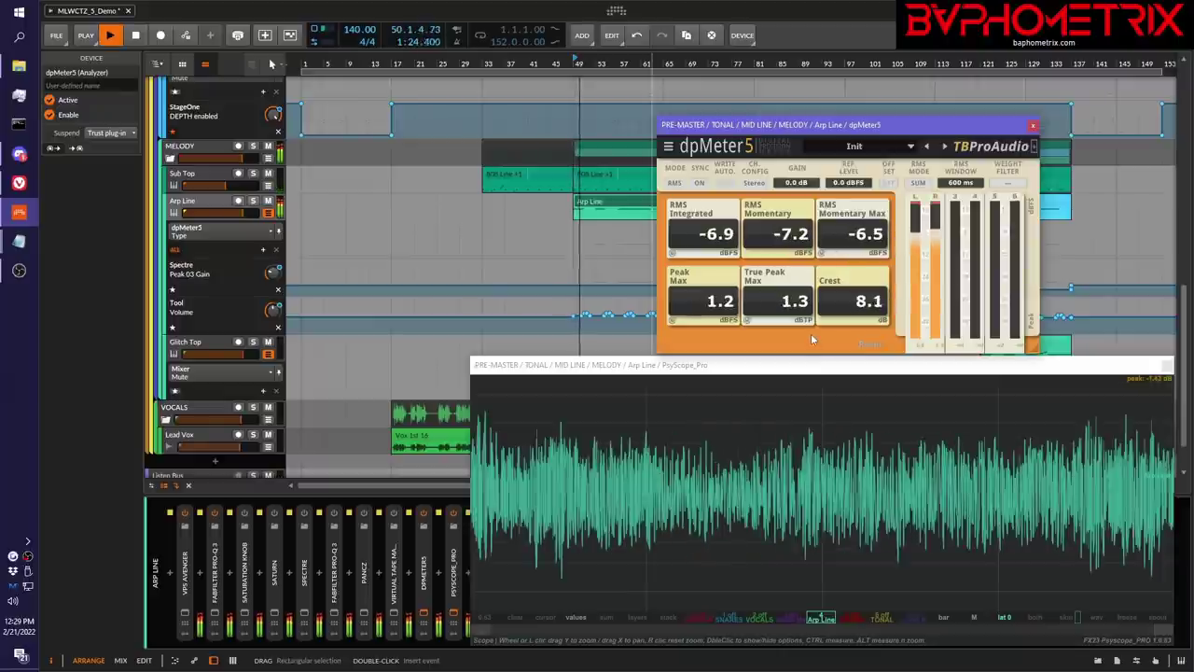
pyautogui.press('space')
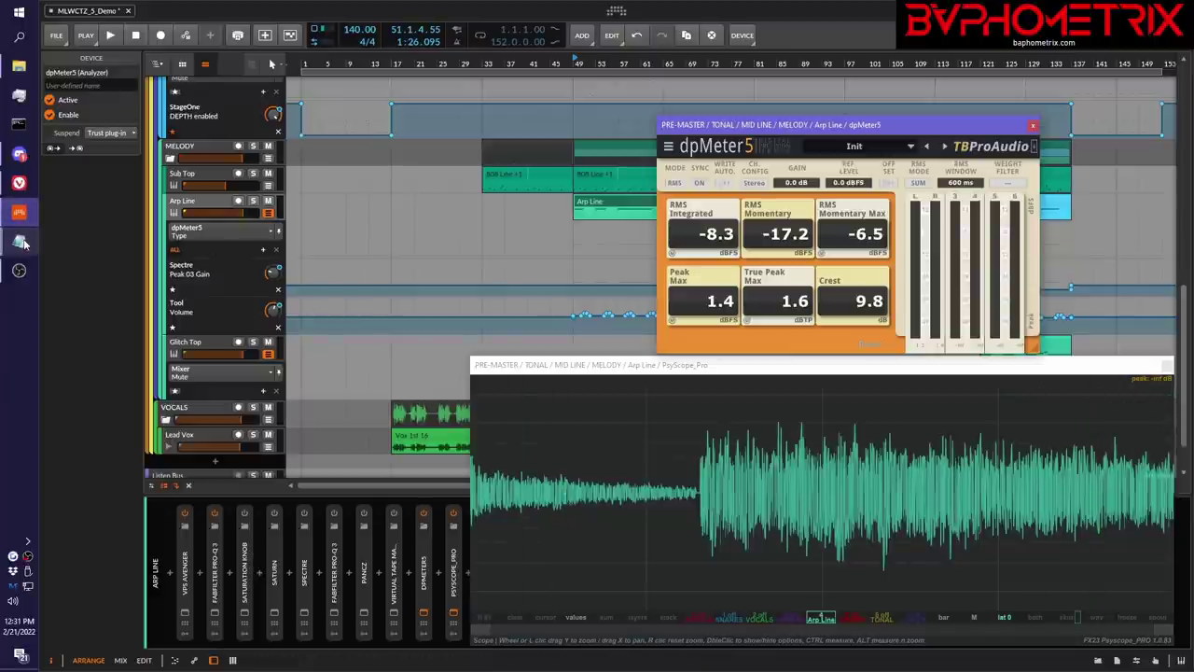
# - Bring up and enlarge the Notepad saturation notes, highlighting 'Sound Design' and 'Wideband saturators'
pyautogui.moveTo(24, 243)
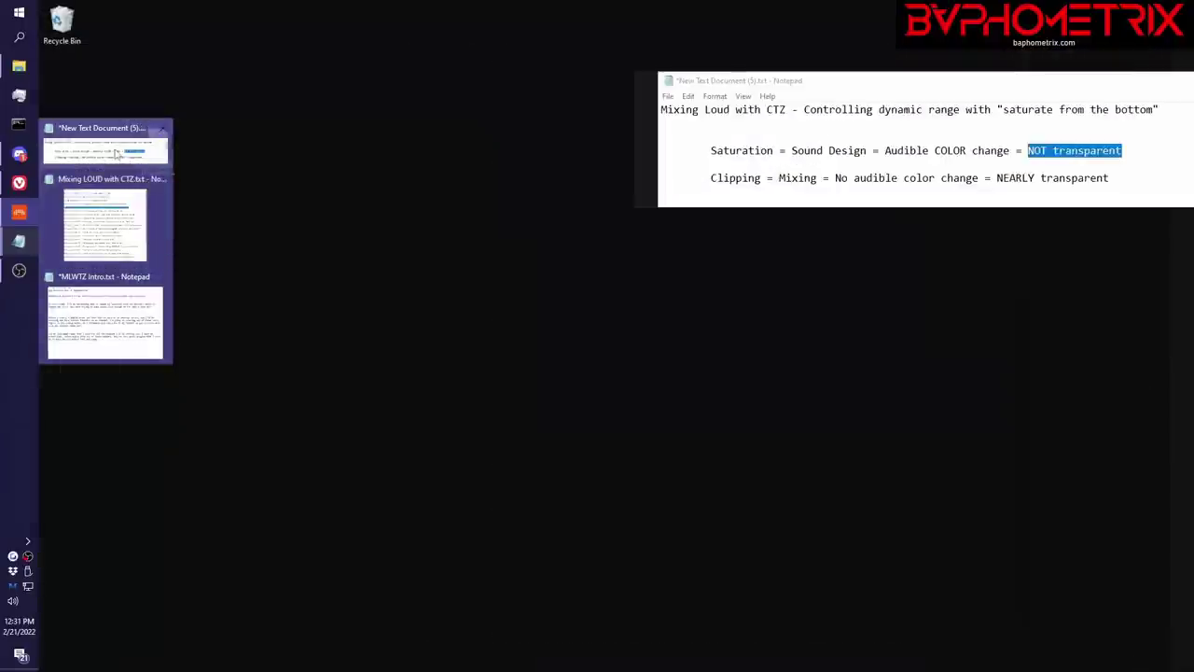
pyautogui.click(116, 154)
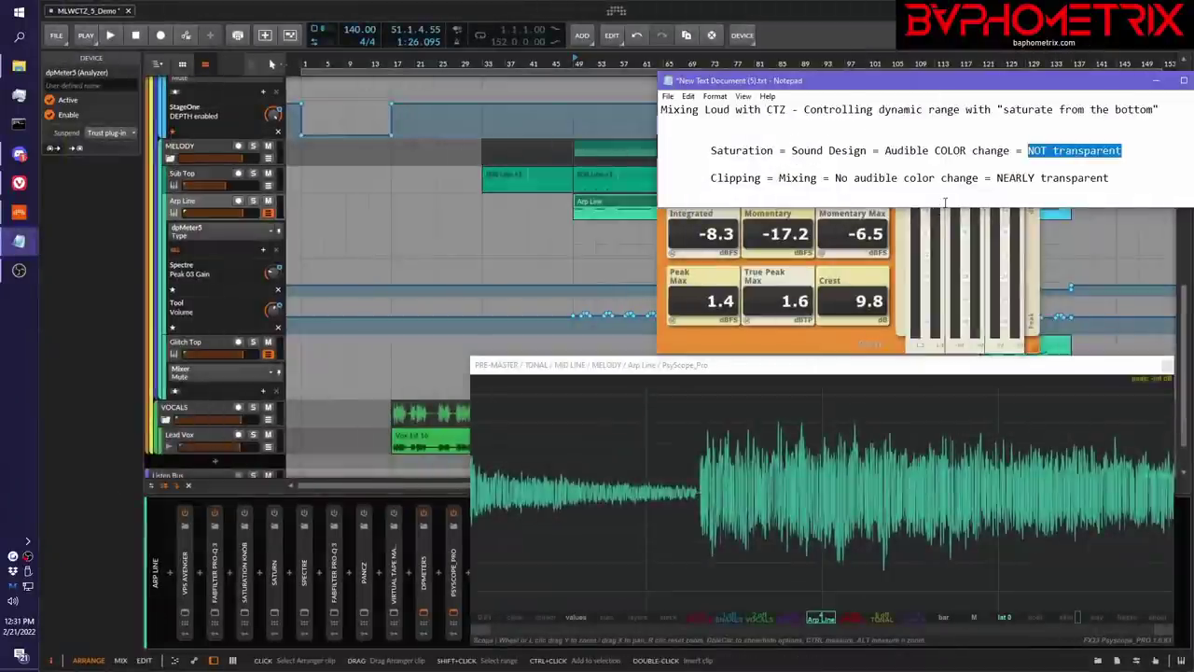
pyautogui.moveTo(945, 207); pyautogui.dragTo(912, 335)
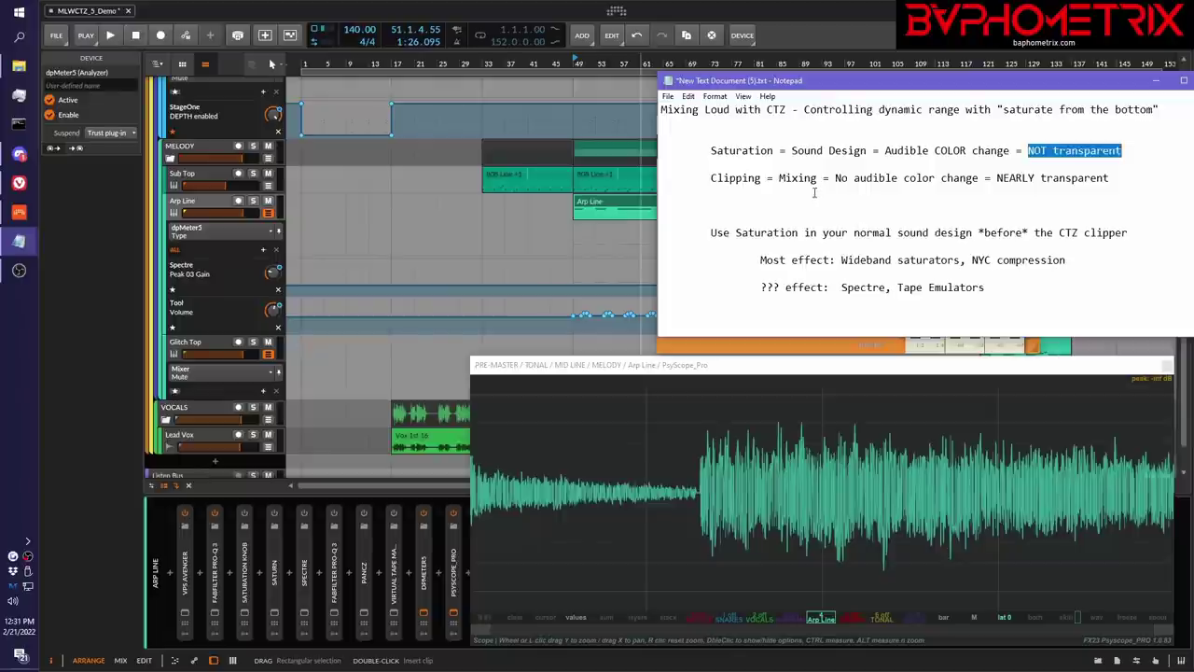
pyautogui.moveTo(796, 148); pyautogui.dragTo(868, 150)
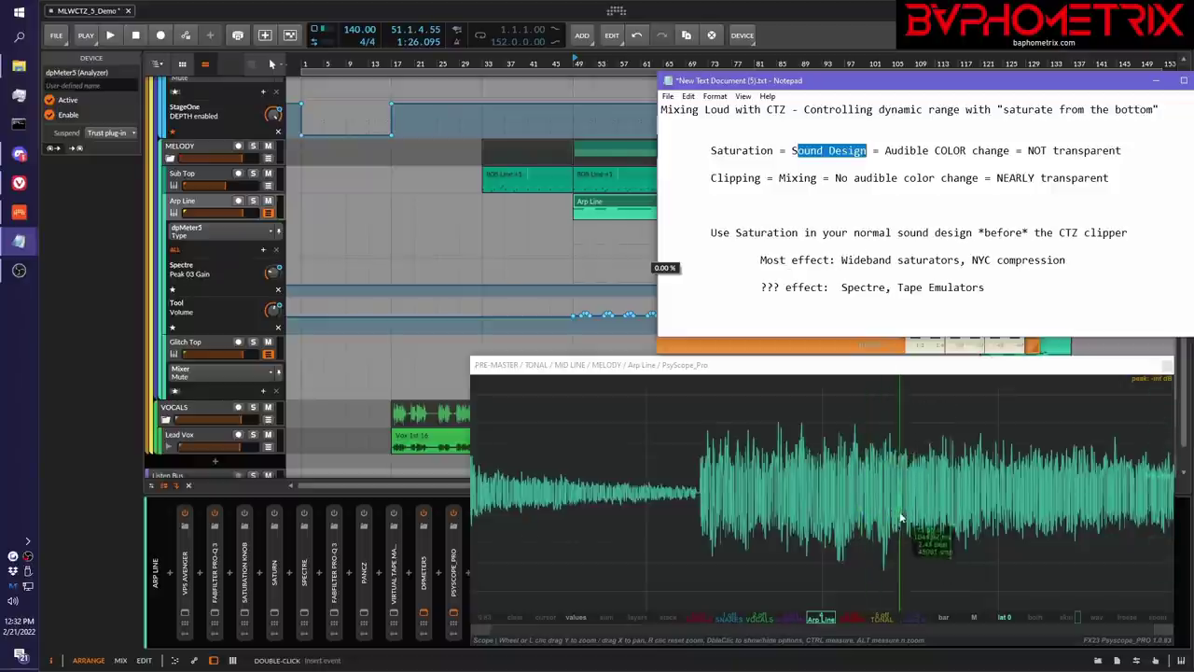
pyautogui.moveTo(842, 261); pyautogui.dragTo(1066, 265)
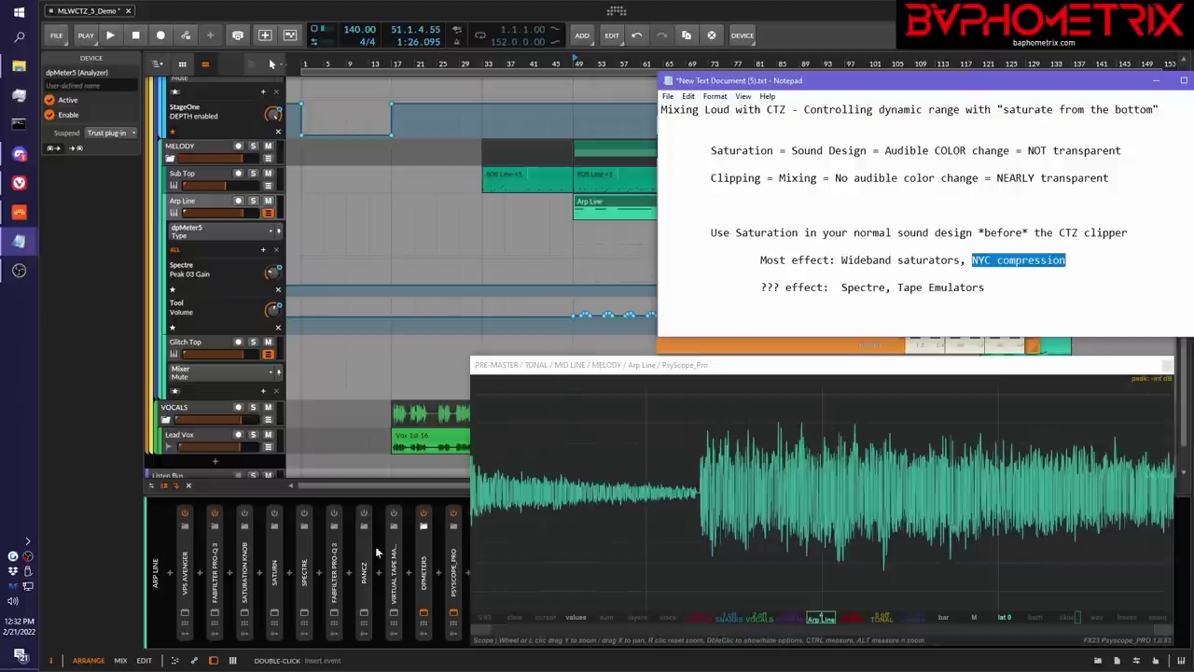
pyautogui.click(306, 615)
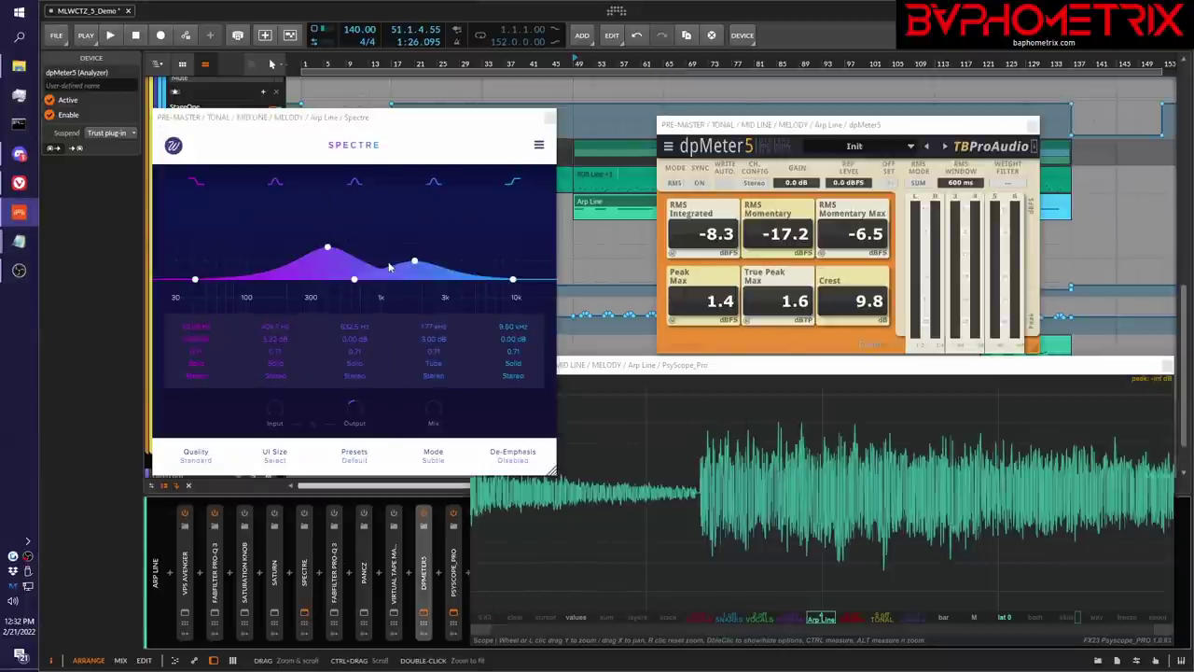
pyautogui.click(550, 119)
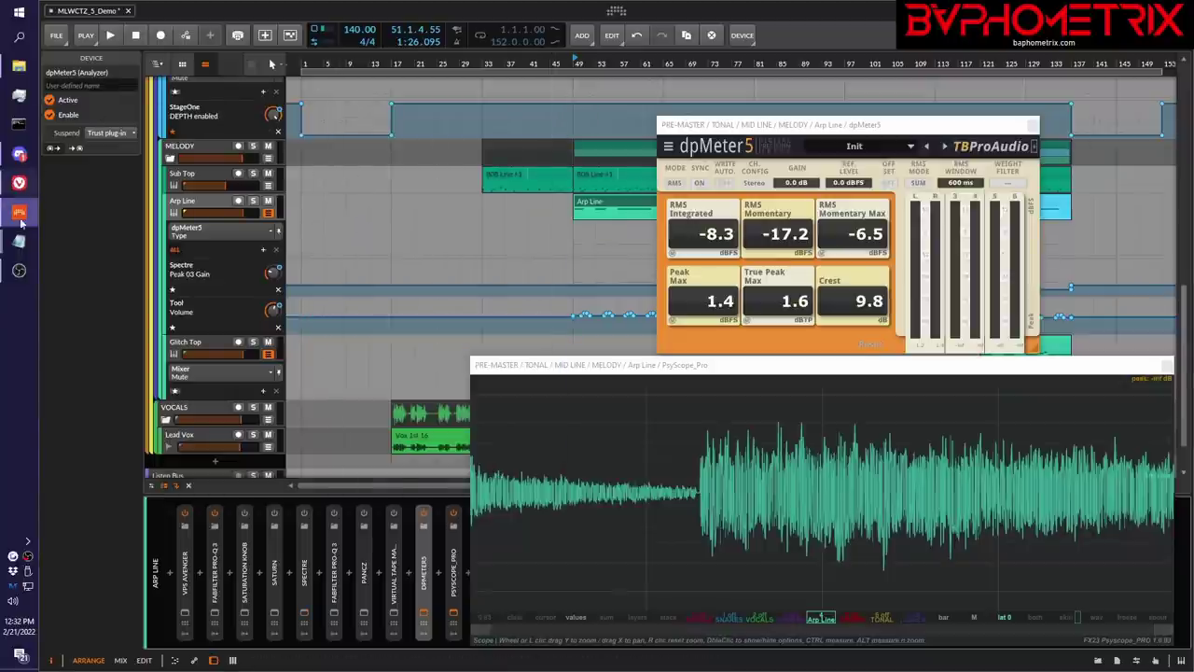
pyautogui.moveTo(19, 241)
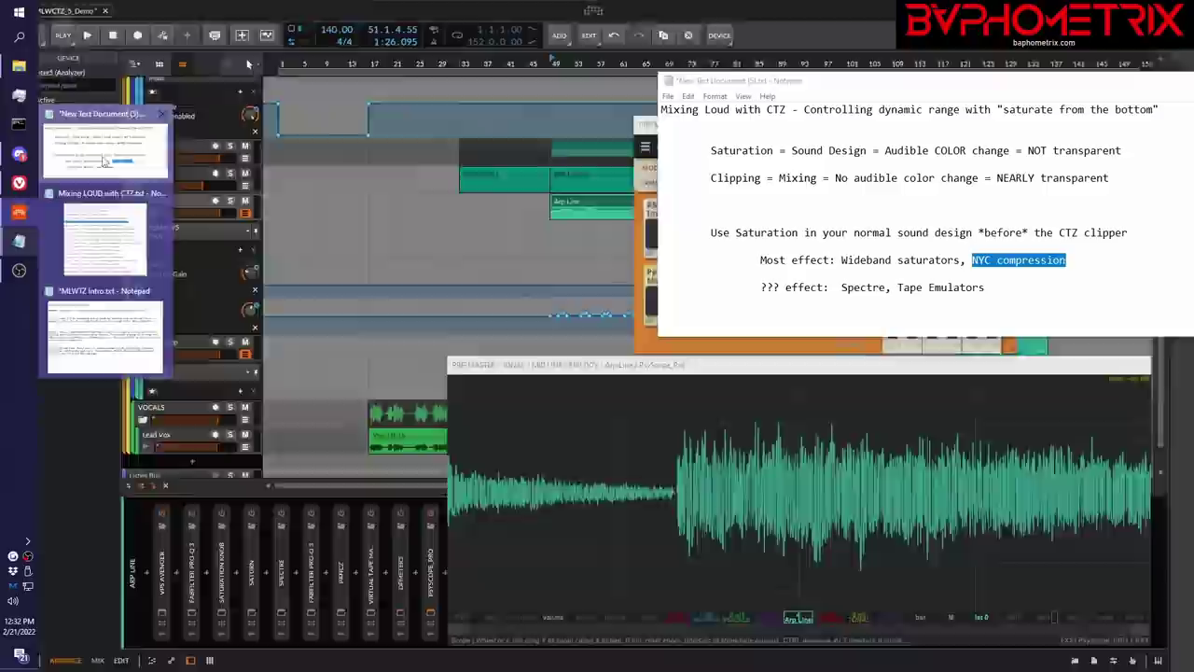
pyautogui.click(105, 160)
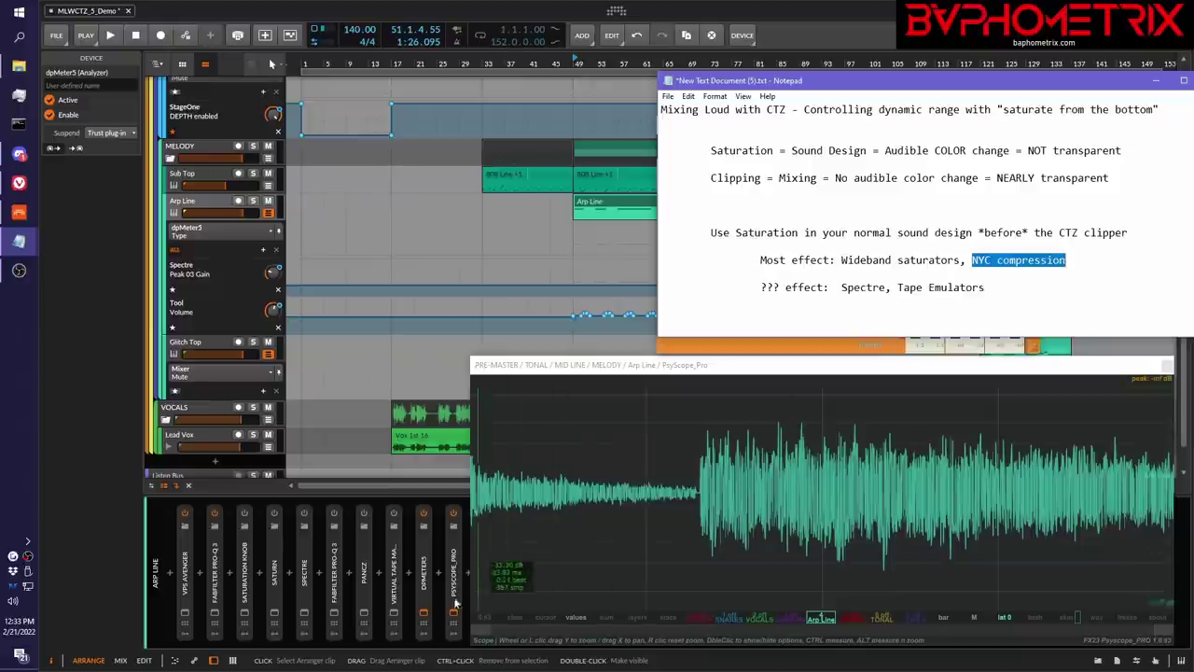
pyautogui.click(394, 614)
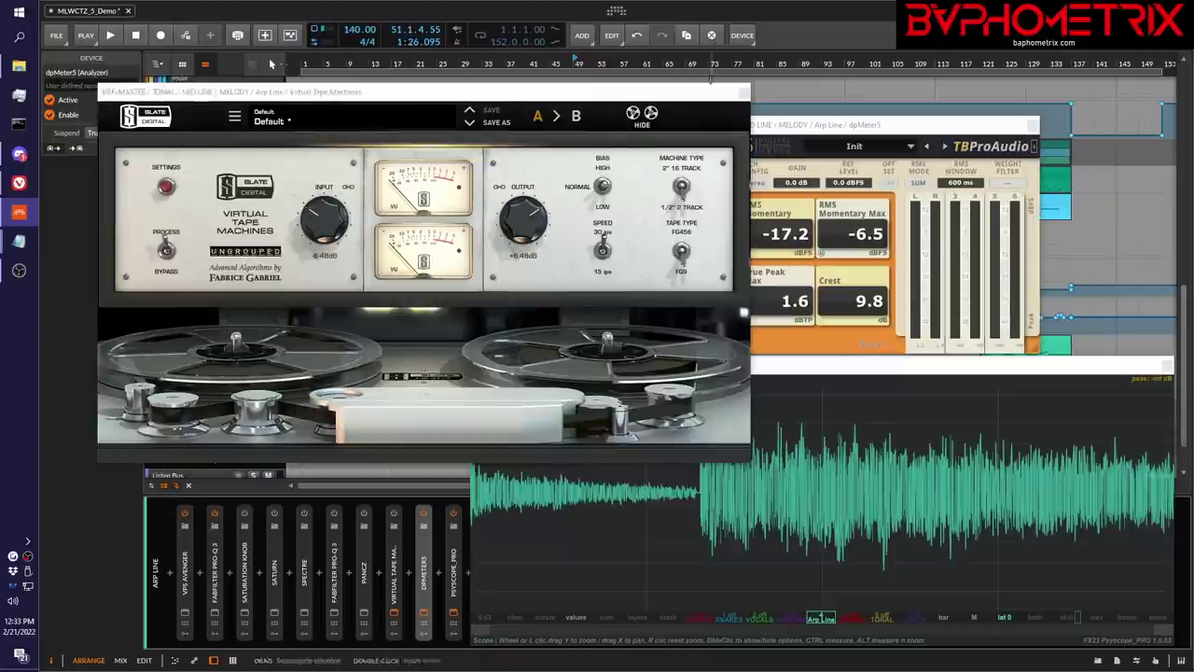
pyautogui.click(743, 94)
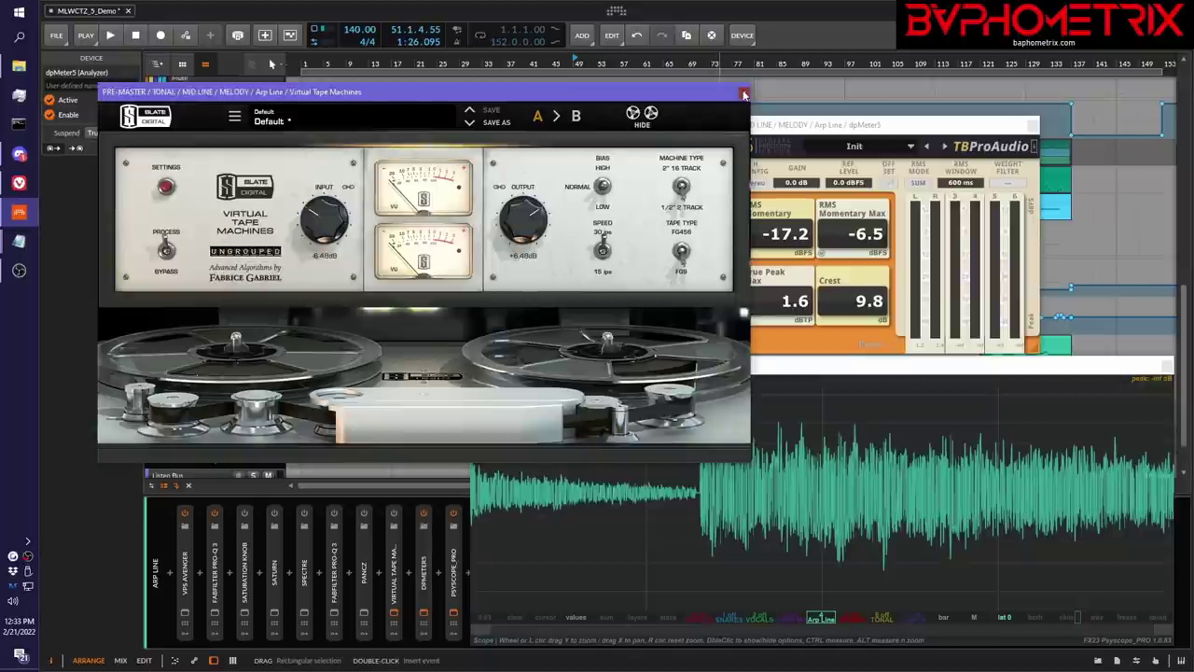
pyautogui.click(744, 93)
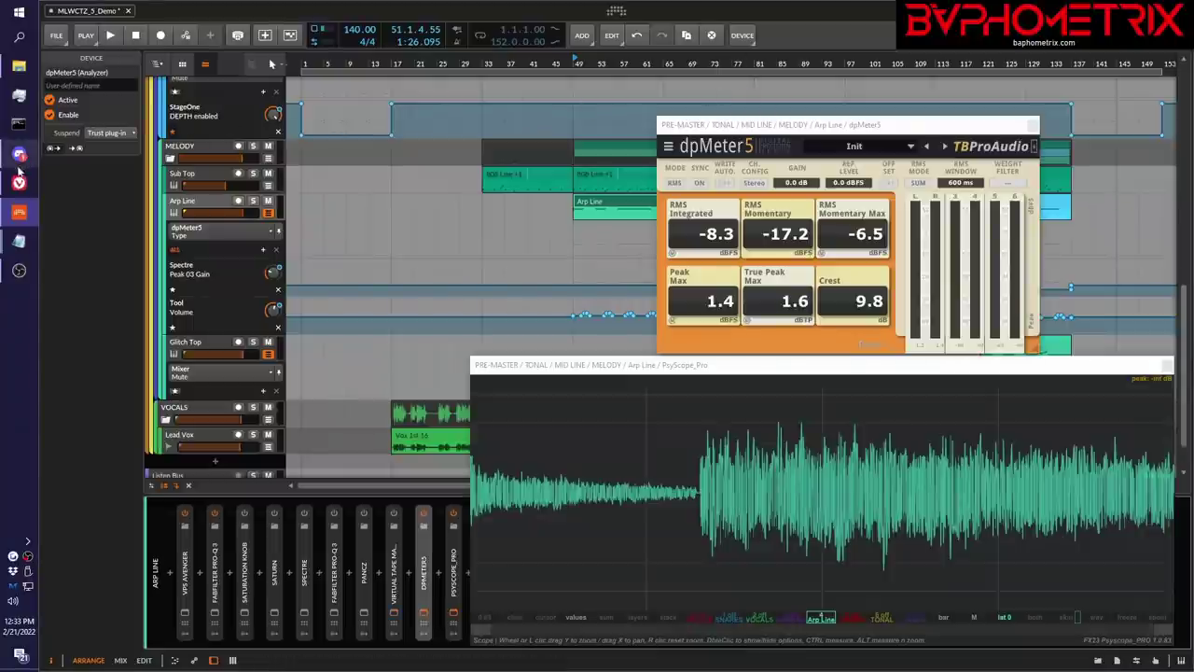
pyautogui.moveTo(16, 244)
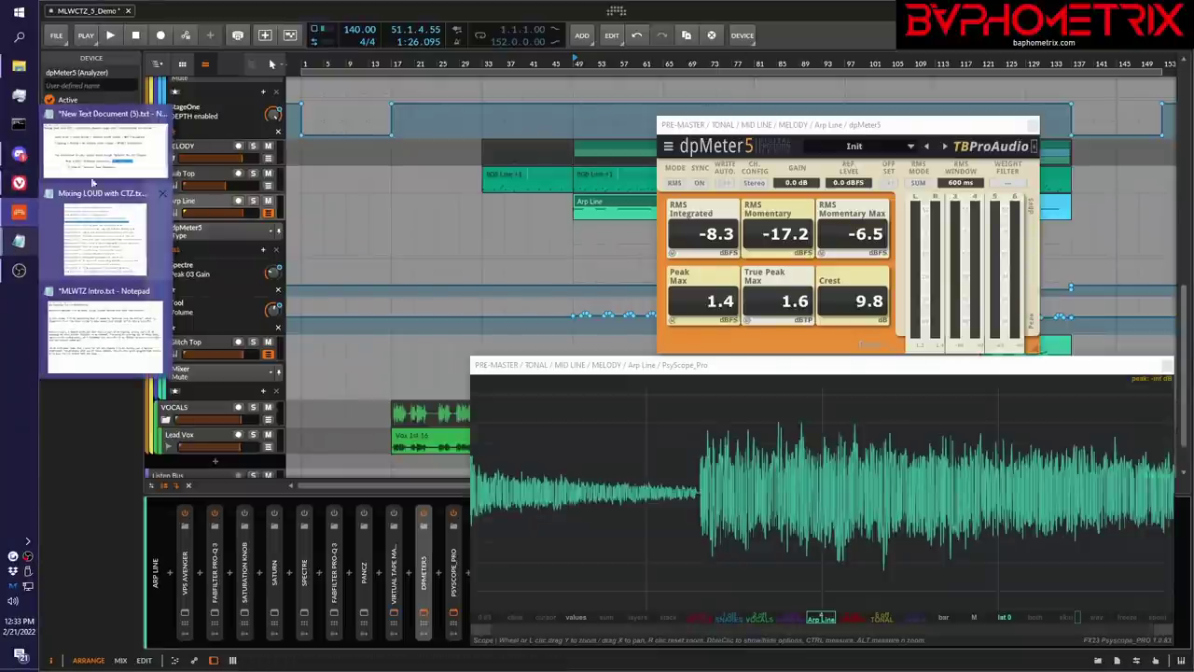
pyautogui.click(103, 155)
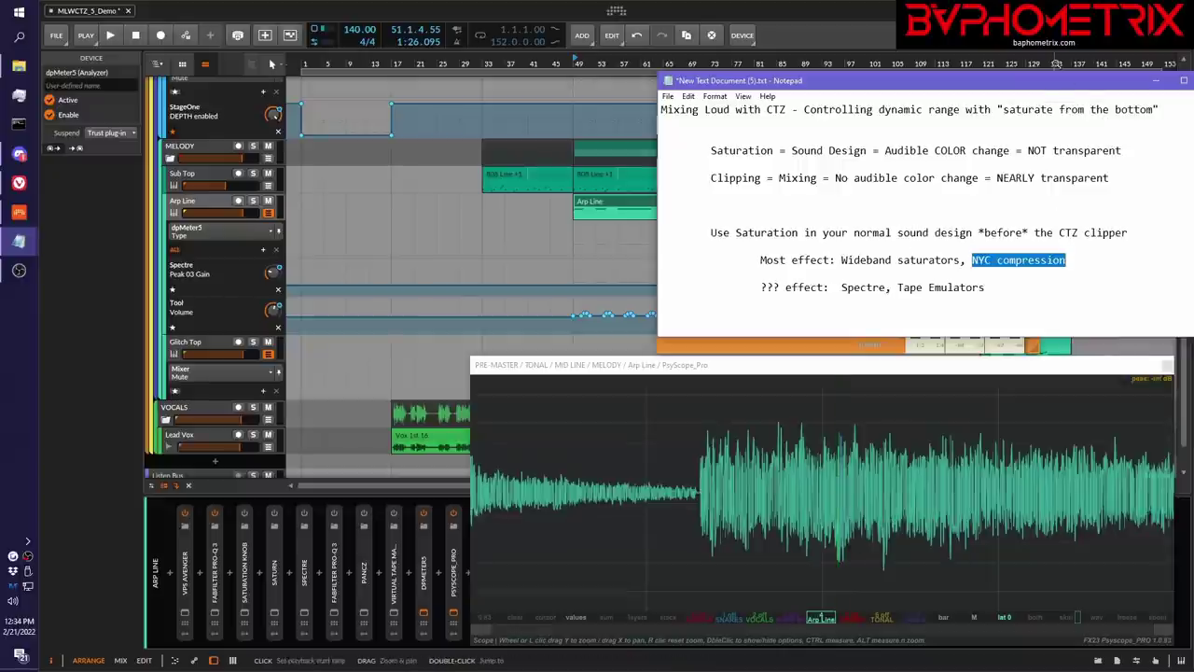
# - Move the Notepad window fully on-screen, then minimize it to reveal the meters
pyautogui.moveTo(1079, 82); pyautogui.dragTo(1021, 86)
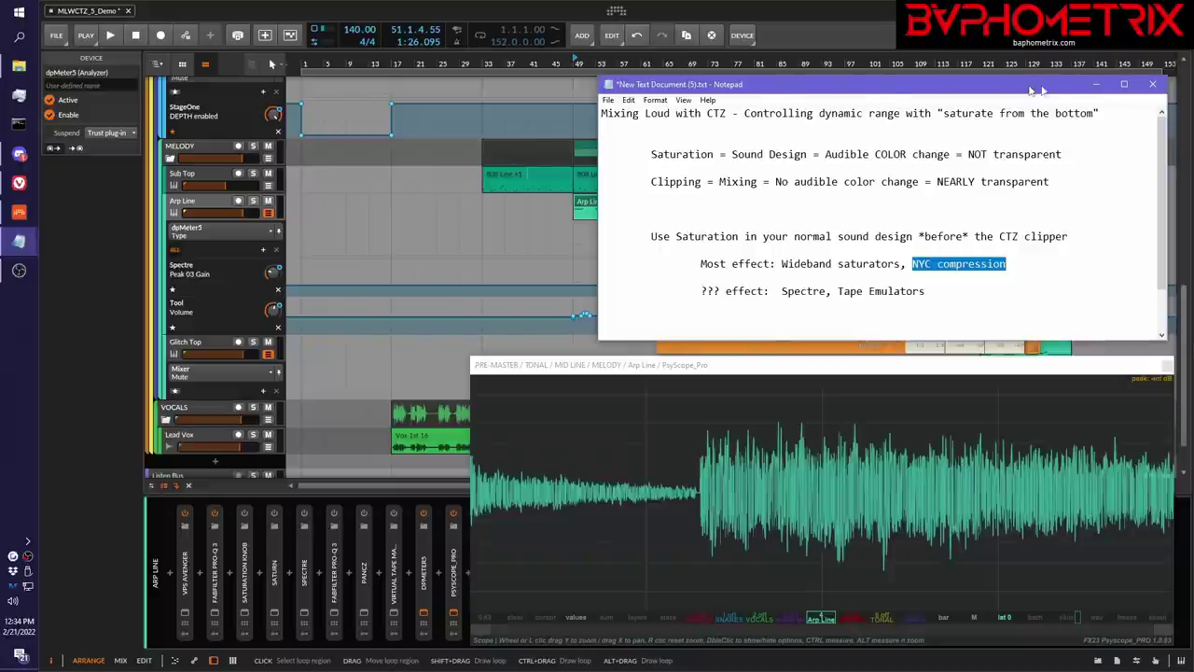
pyautogui.click(1096, 84)
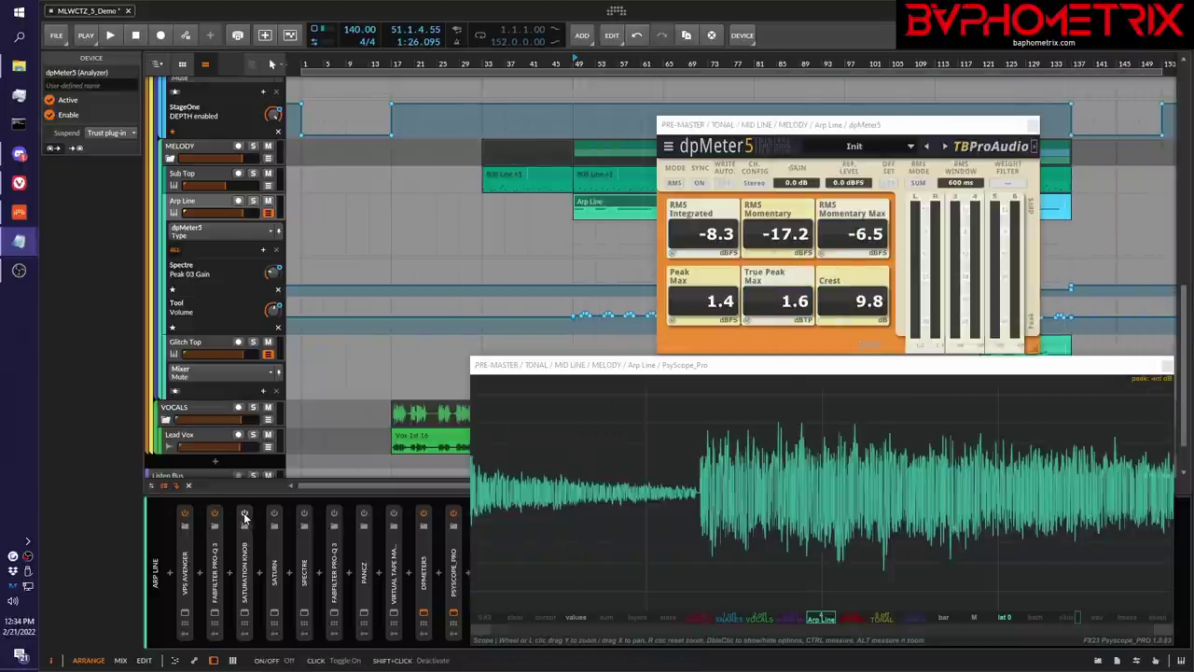
# - Open Saturation Knob, switch it off, and audition the dry Arp Line (-9.6 RMS, 11.6 crest)
pyautogui.click(244, 514)
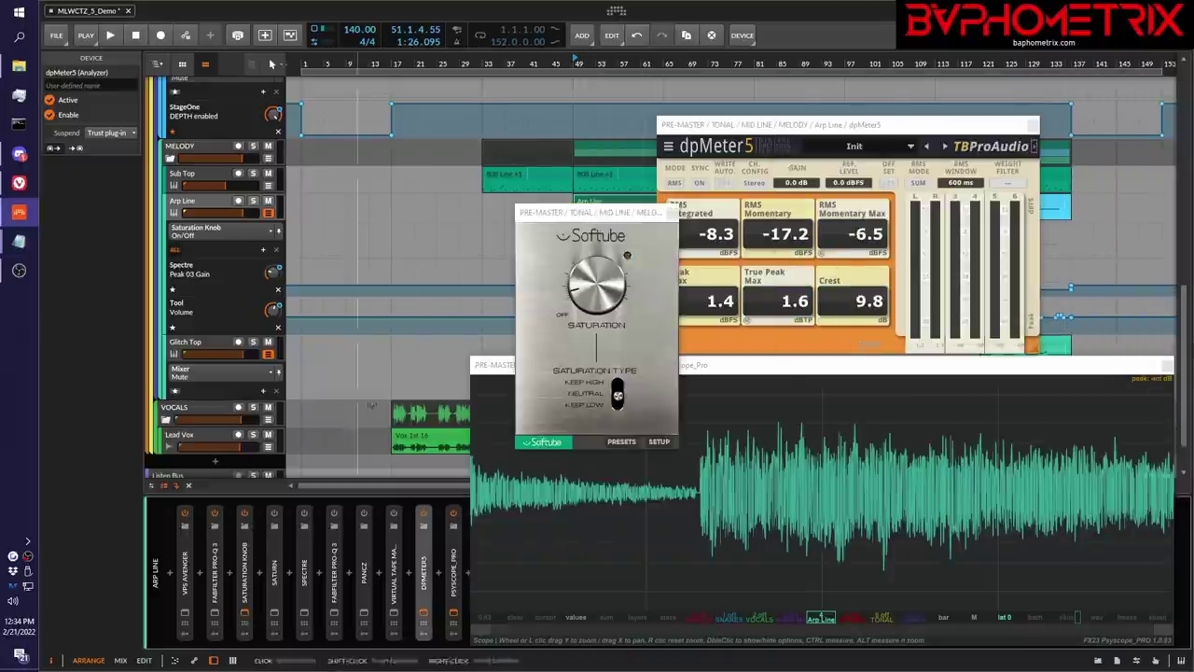
pyautogui.moveTo(559, 215); pyautogui.dragTo(395, 109)
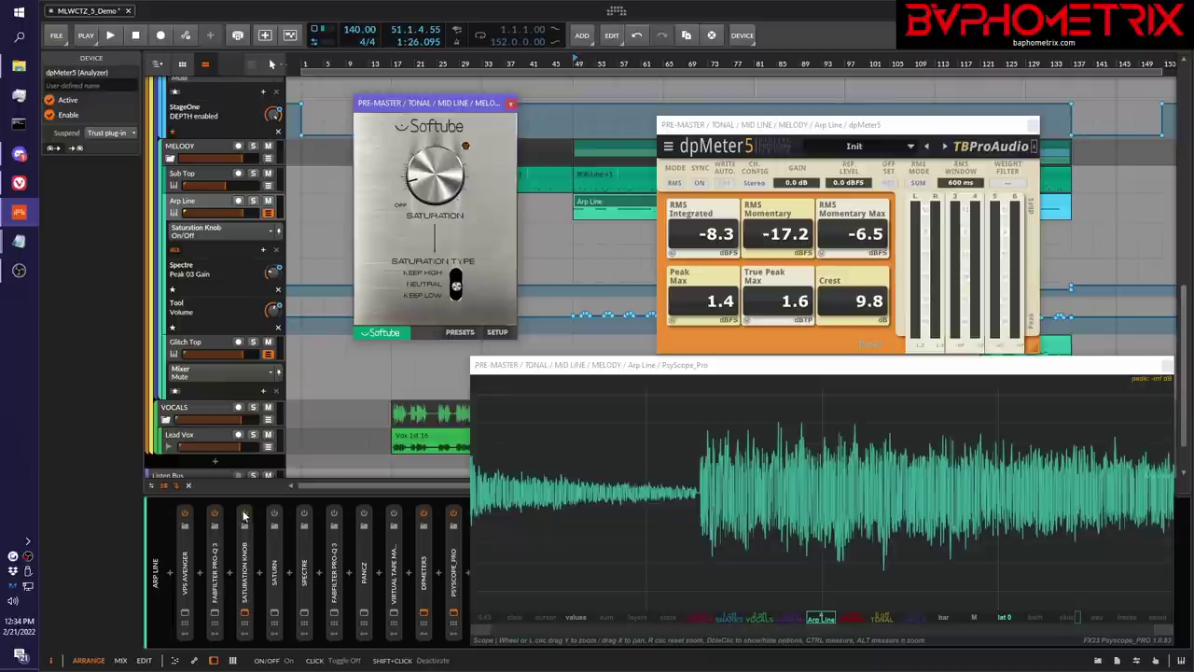
pyautogui.click(244, 514)
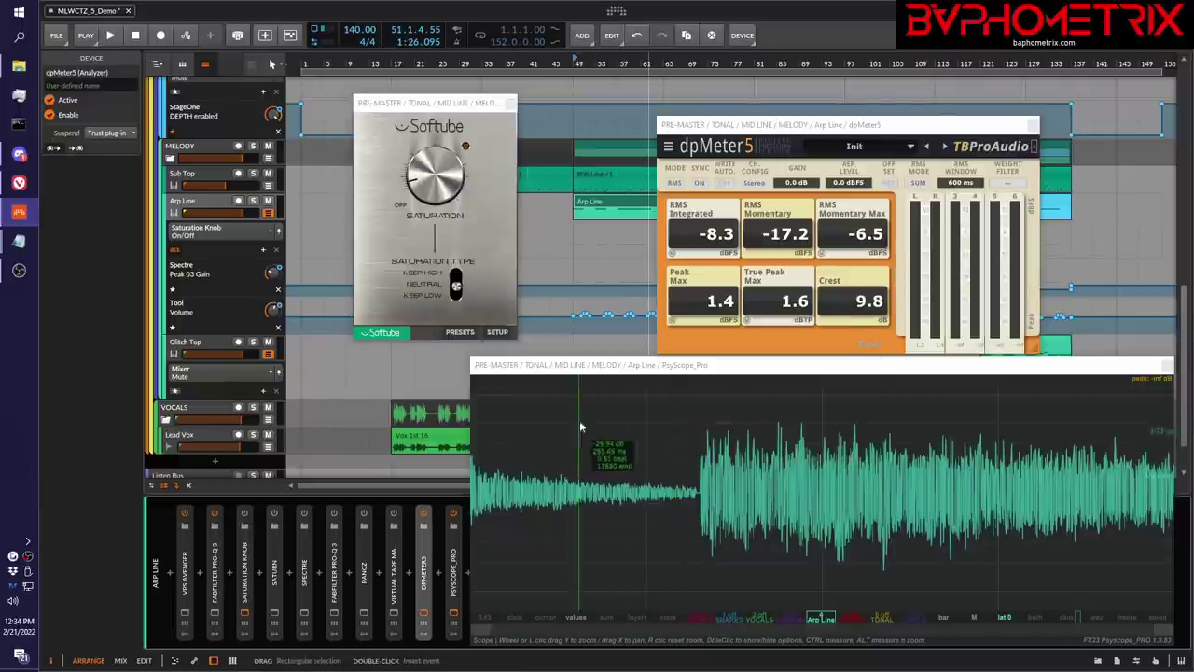
pyautogui.moveTo(787, 125); pyautogui.dragTo(854, 123)
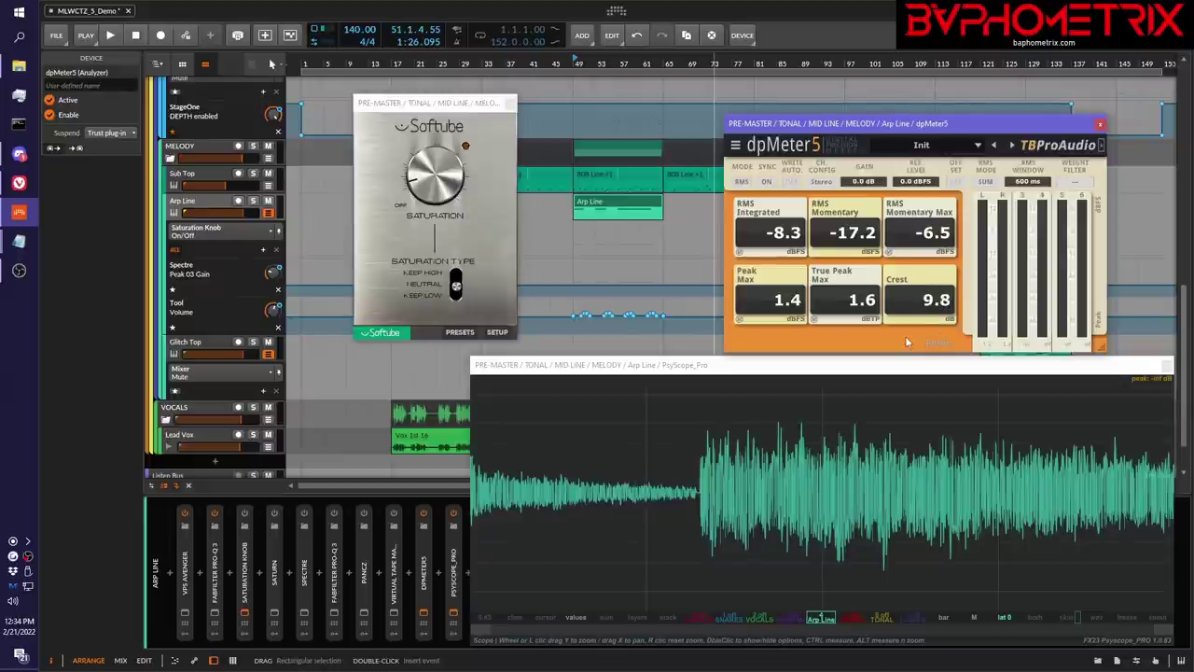
pyautogui.press('space')
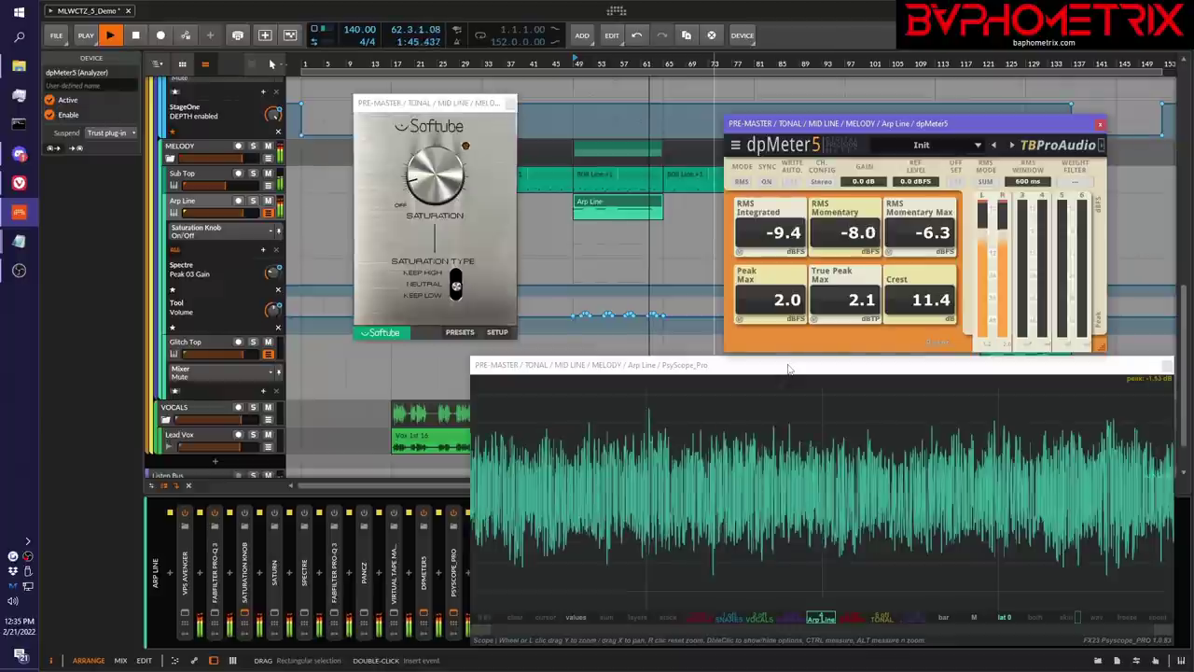
pyautogui.press('space')
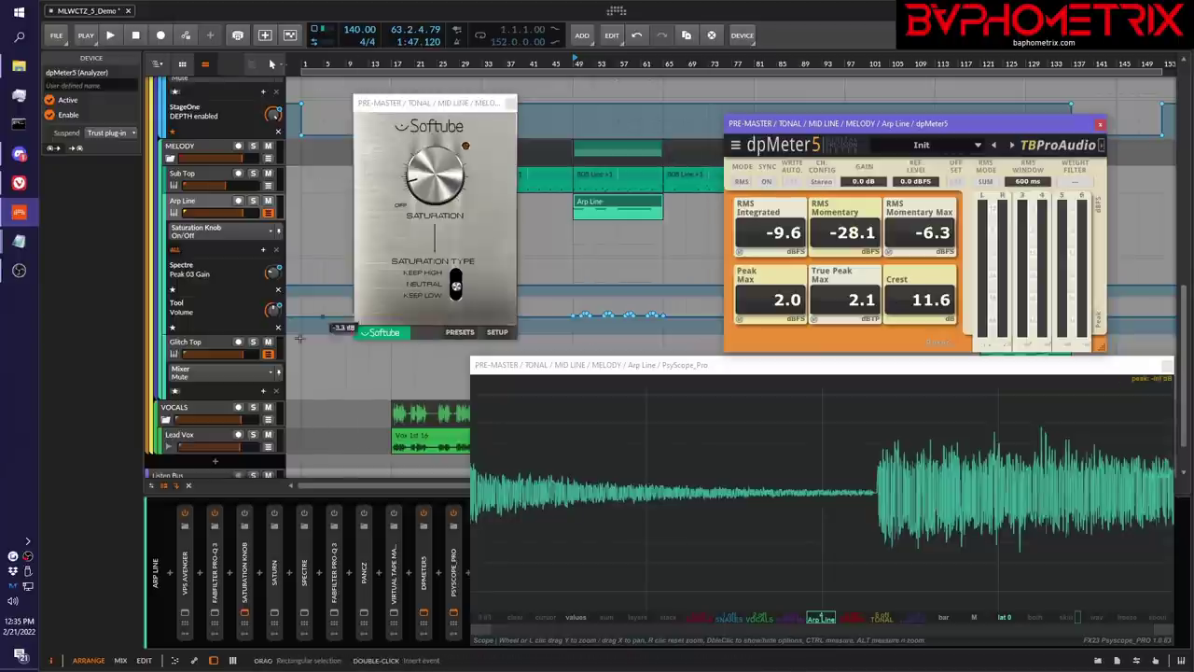
# - Re-enable Saturation Knob and play the saturated Arp Line, reaching 0.2 dBTP and 8.0 crest
pyautogui.click(242, 521)
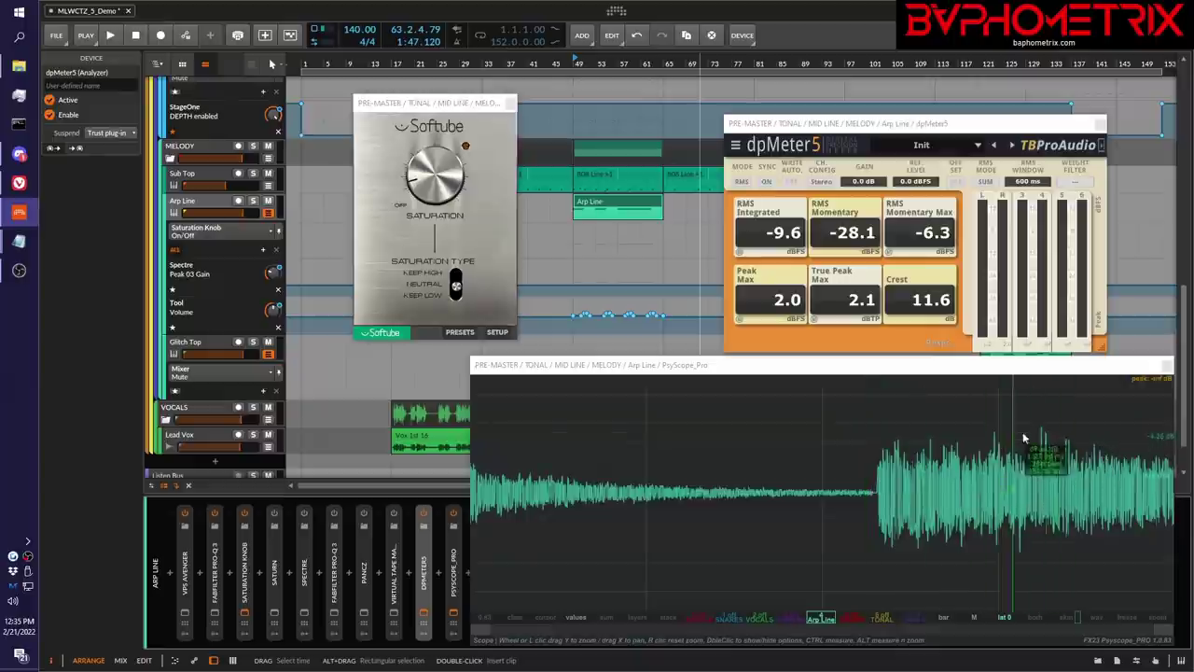
pyautogui.press('space')
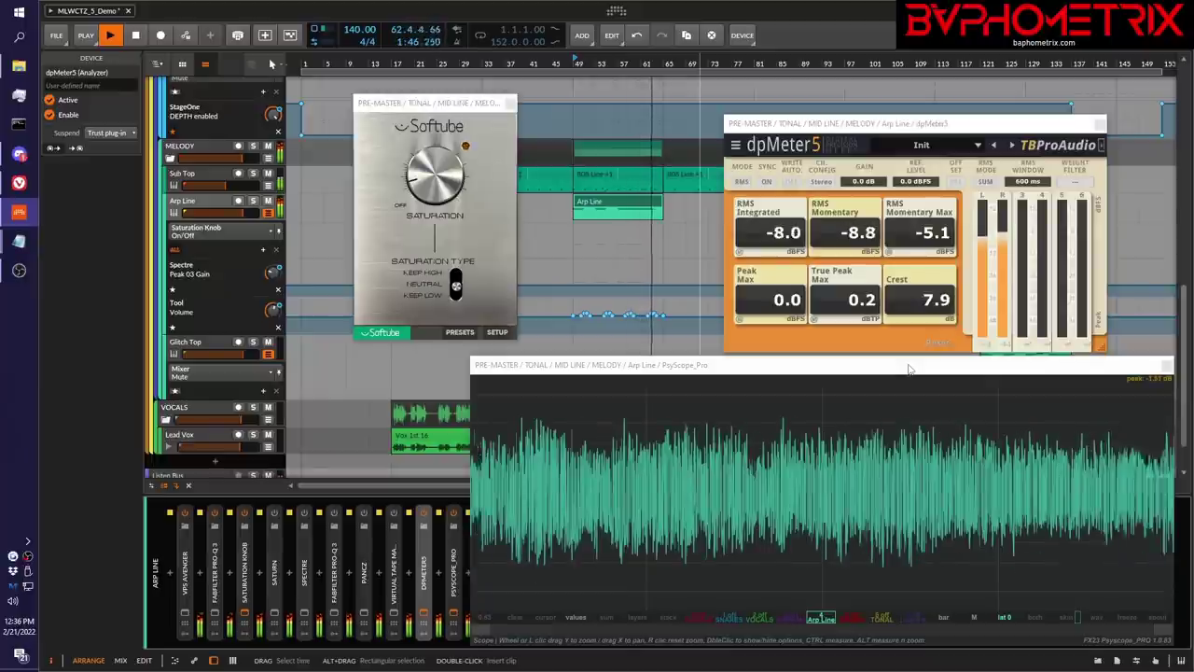
pyautogui.press('space')
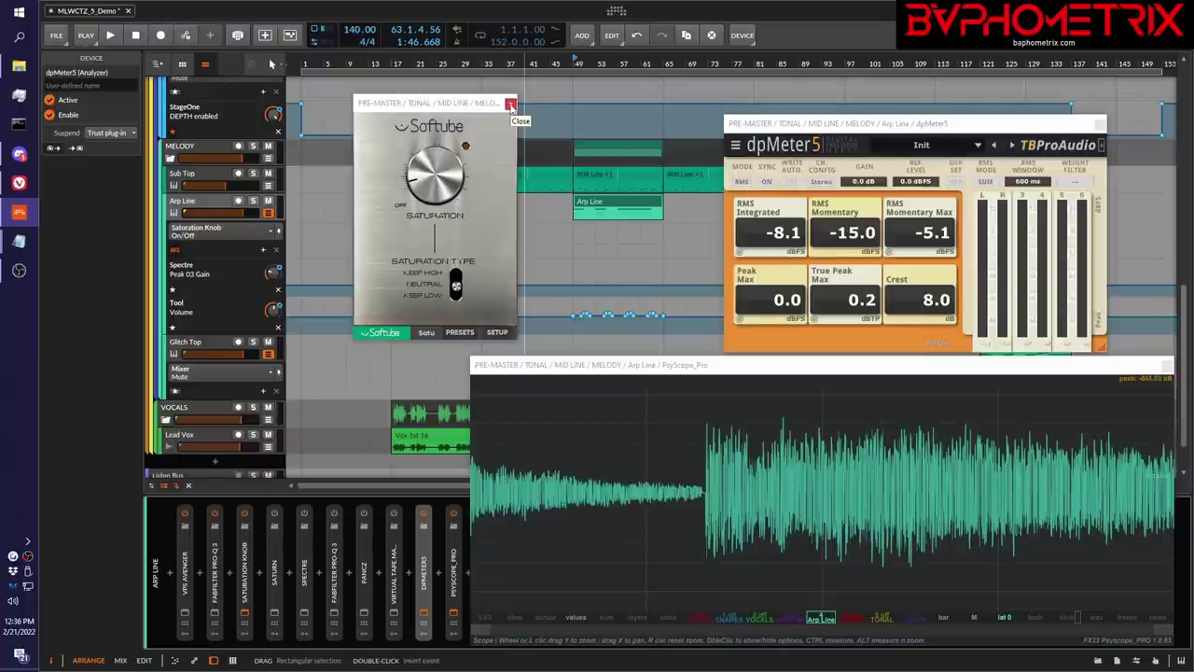
# - Close Saturation Knob, audition the Arp Line through Saturn, then switch Saturn off and close it
pyautogui.click(512, 105)
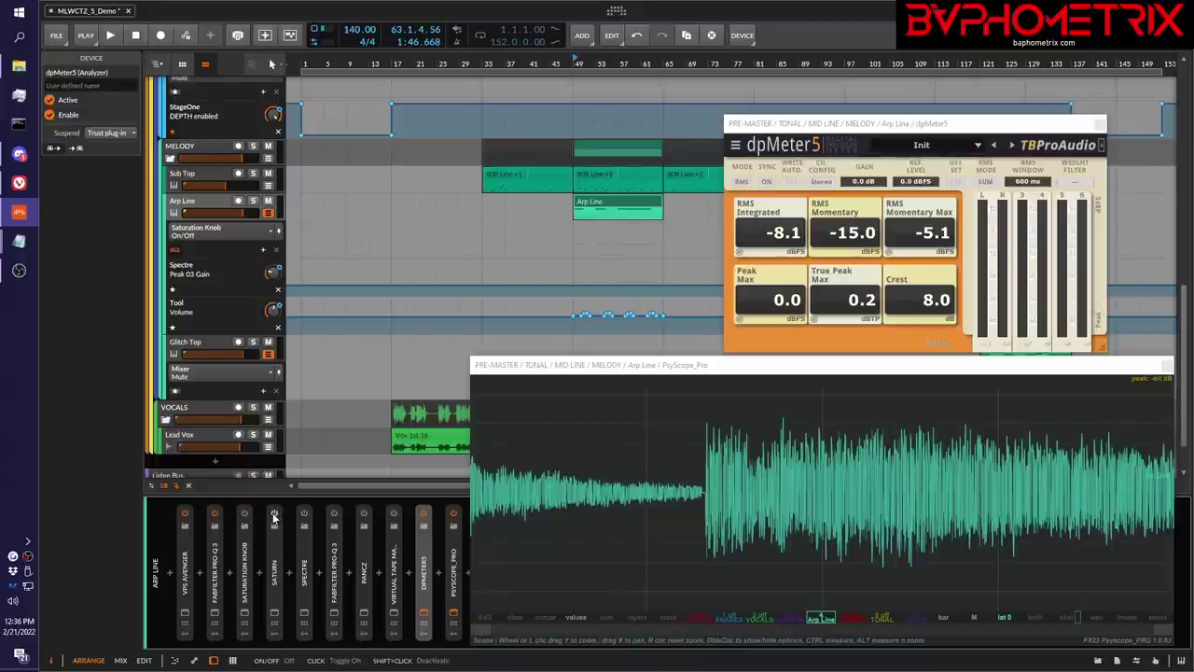
pyautogui.click(274, 616)
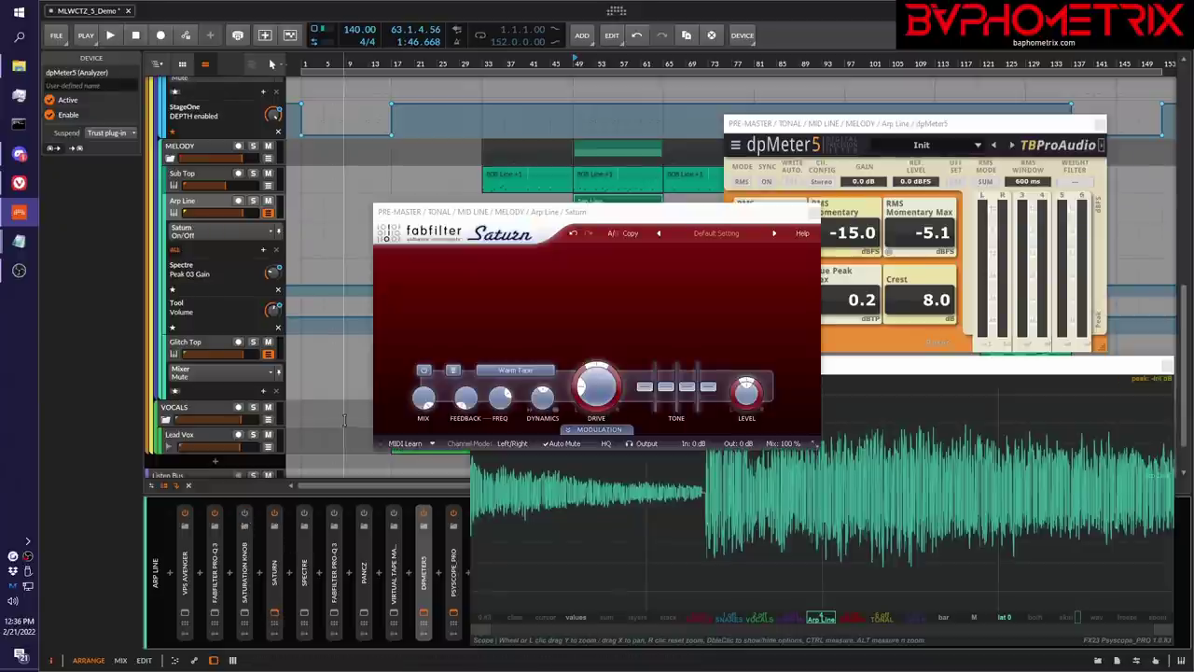
pyautogui.moveTo(518, 204); pyautogui.dragTo(398, 107)
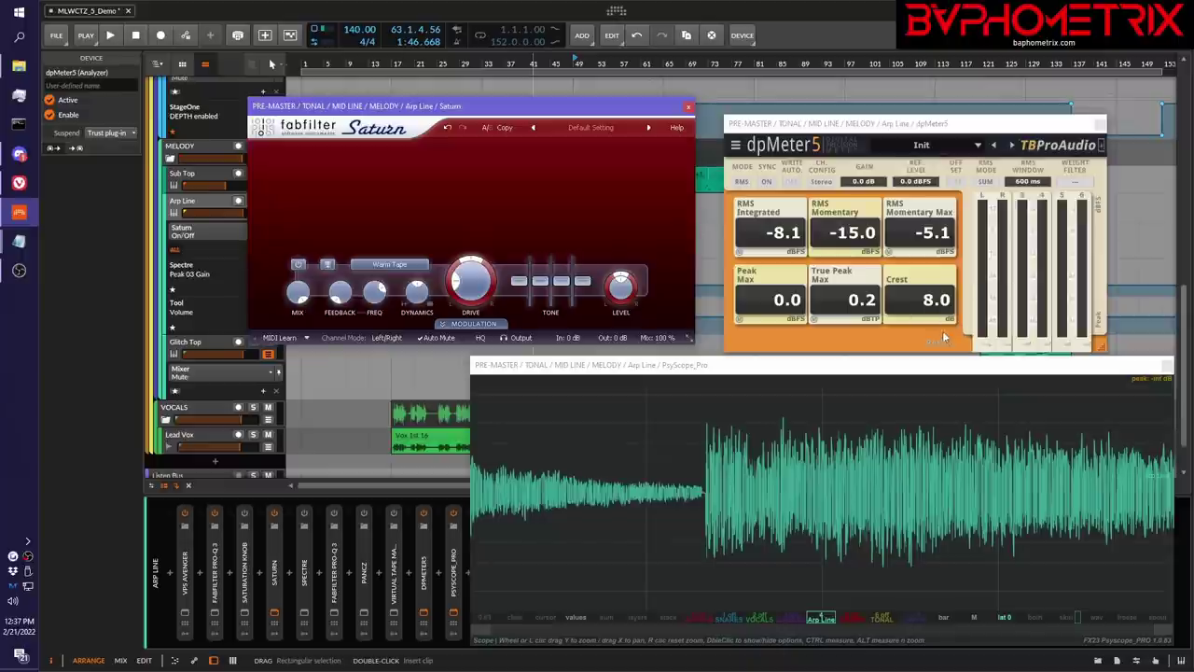
pyautogui.press('space')
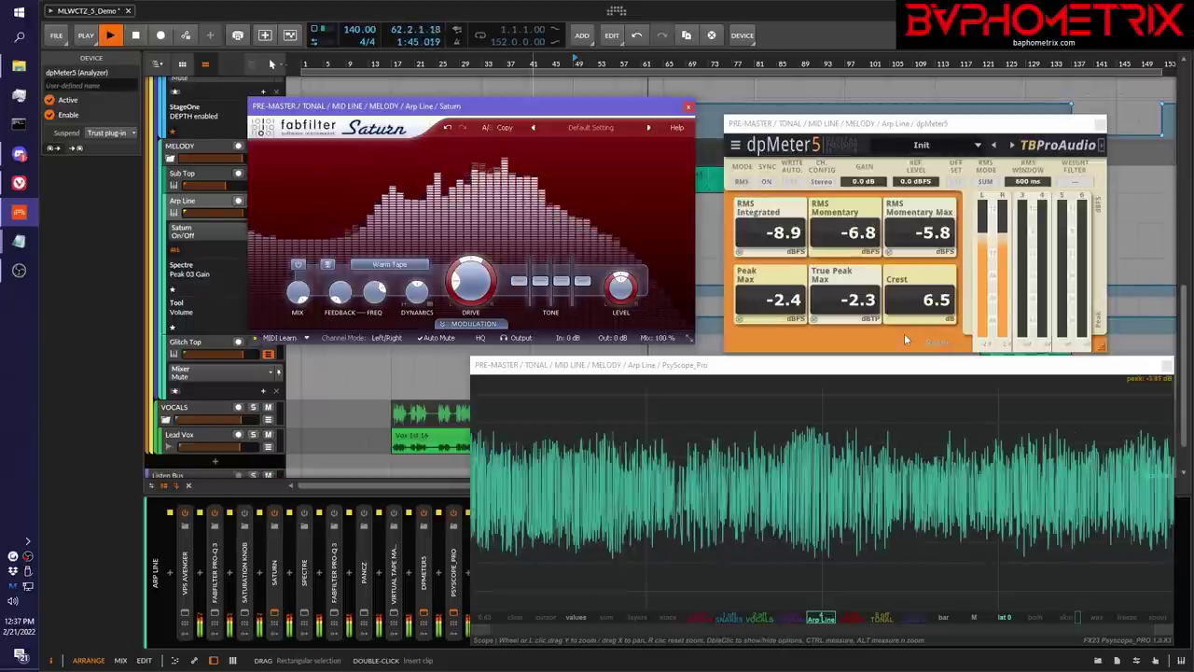
pyautogui.press('space')
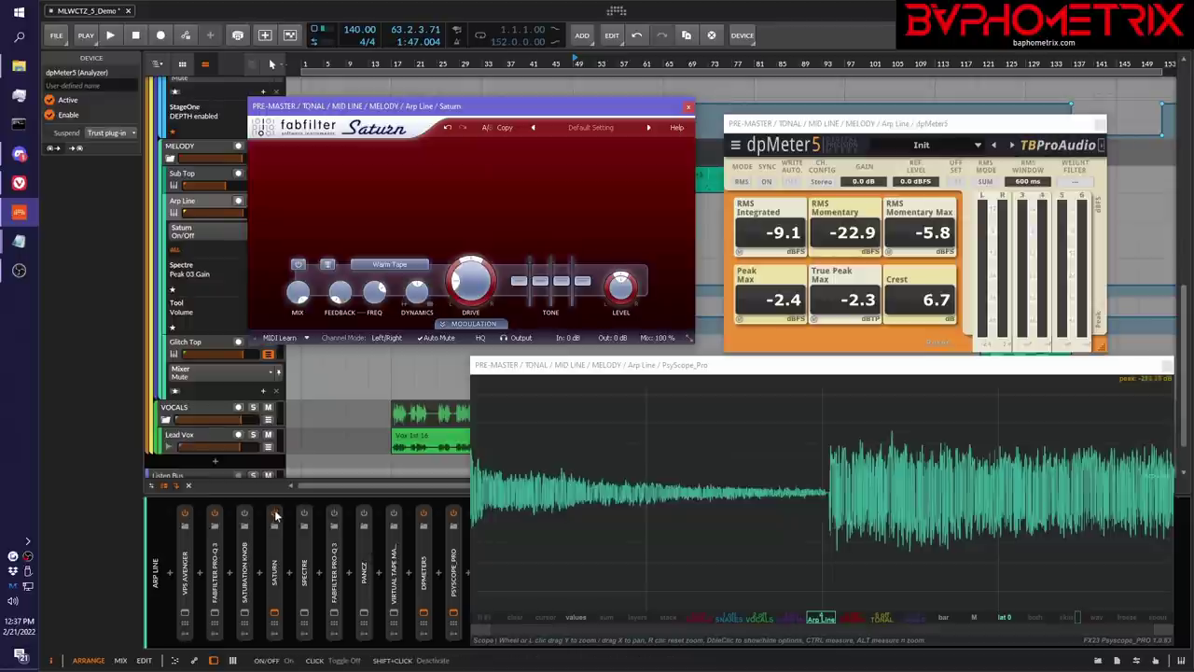
pyautogui.click(276, 515)
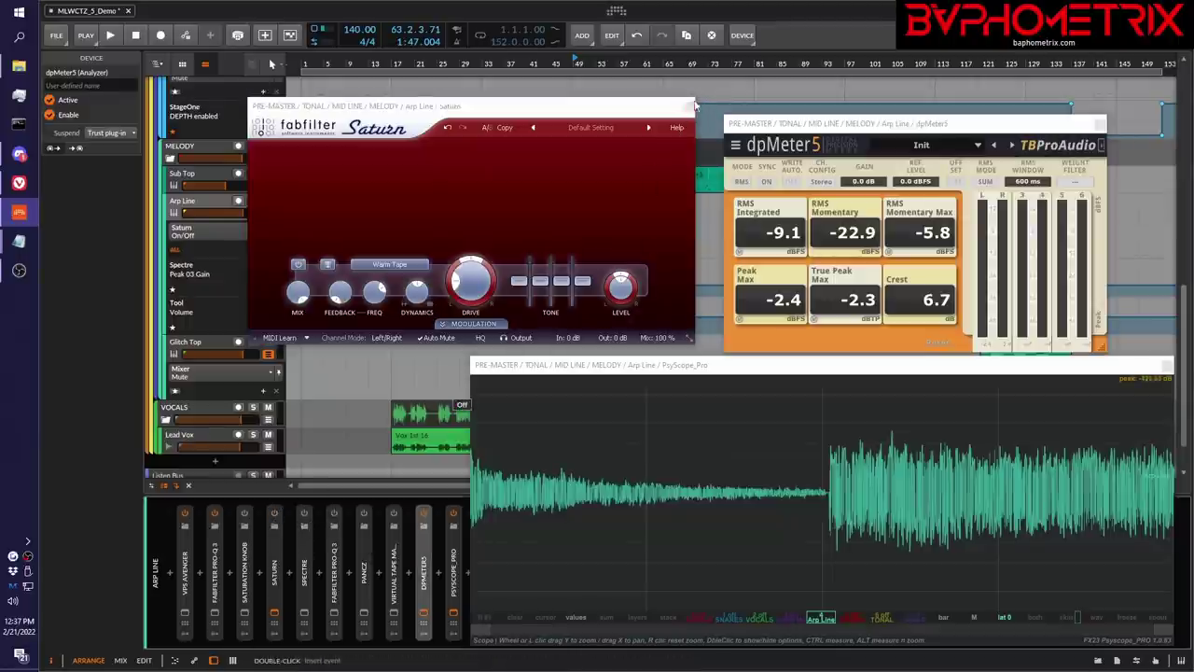
pyautogui.click(686, 107)
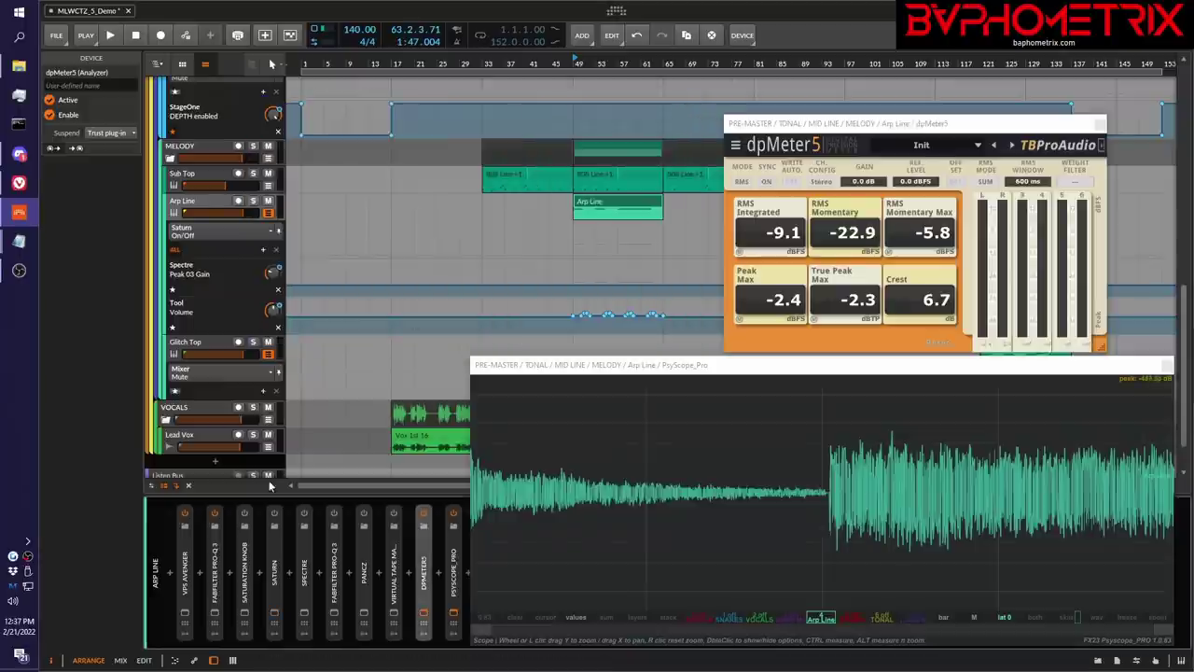
# - Enable Pro-Q 3 on the Arp Line and position its window showing boosts at 404.7 and 1770 Hz
pyautogui.click(336, 516)
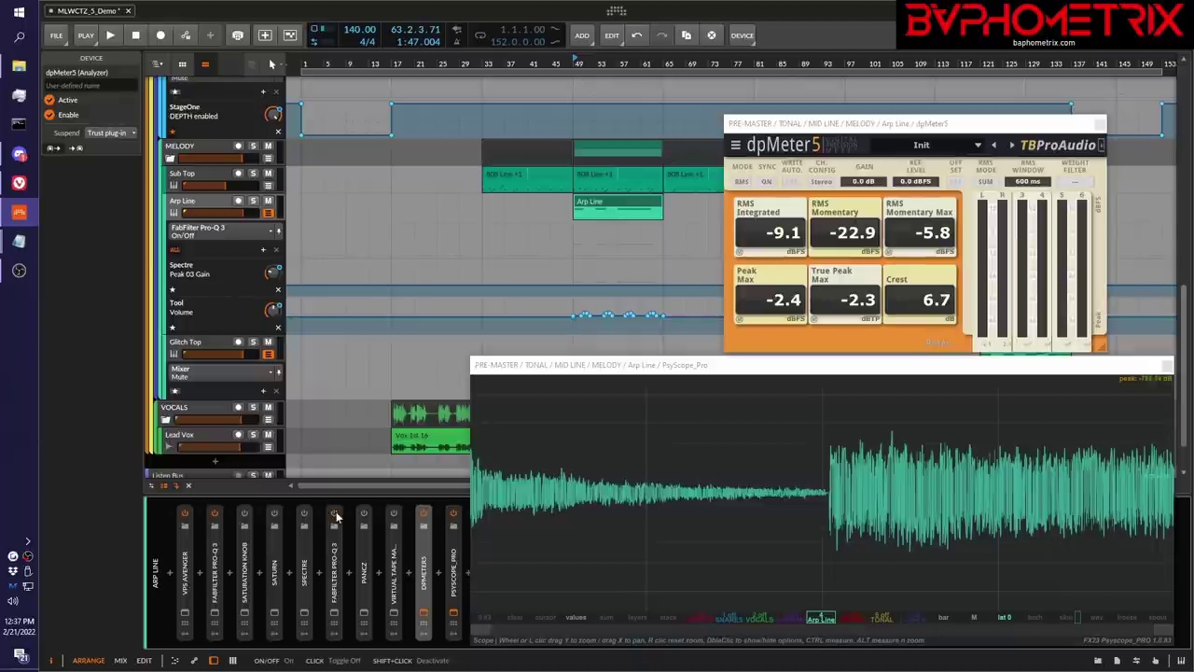
pyautogui.click(334, 611)
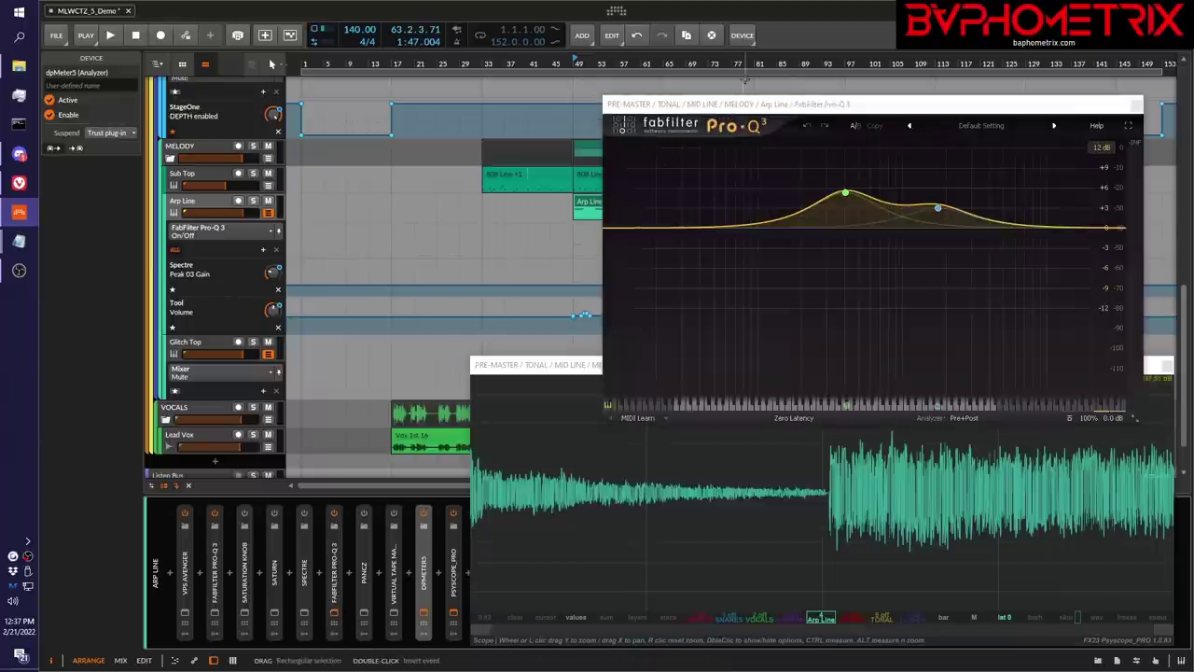
pyautogui.moveTo(732, 105); pyautogui.dragTo(425, 33)
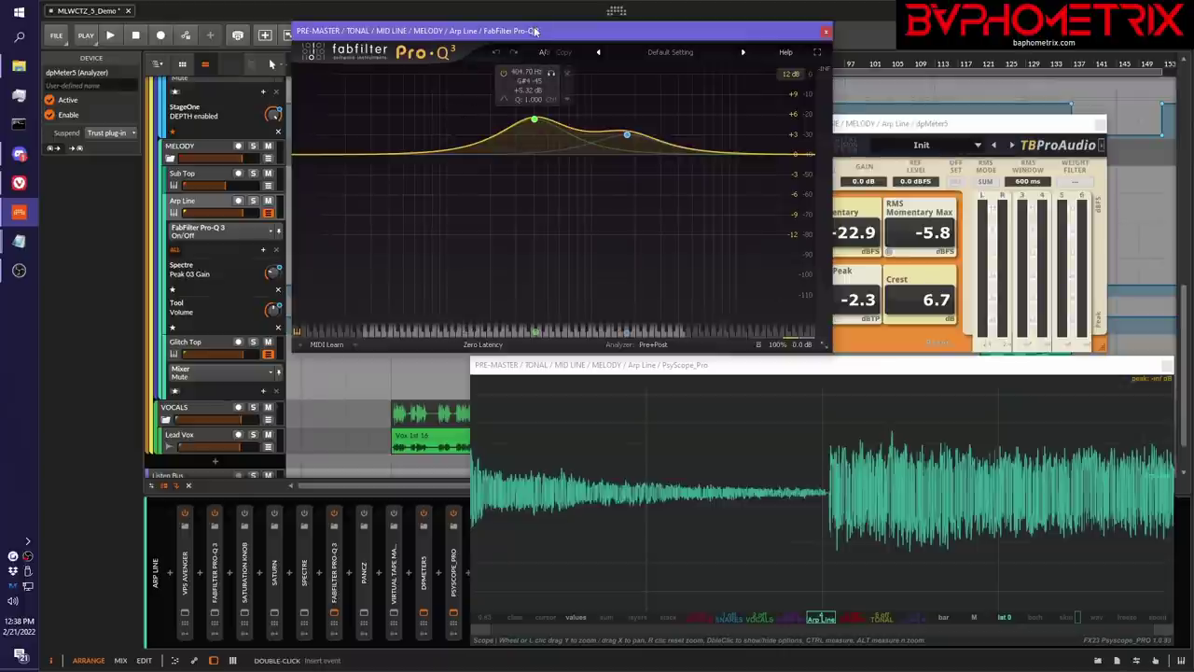
pyautogui.moveTo(535, 31); pyautogui.dragTo(392, 92)
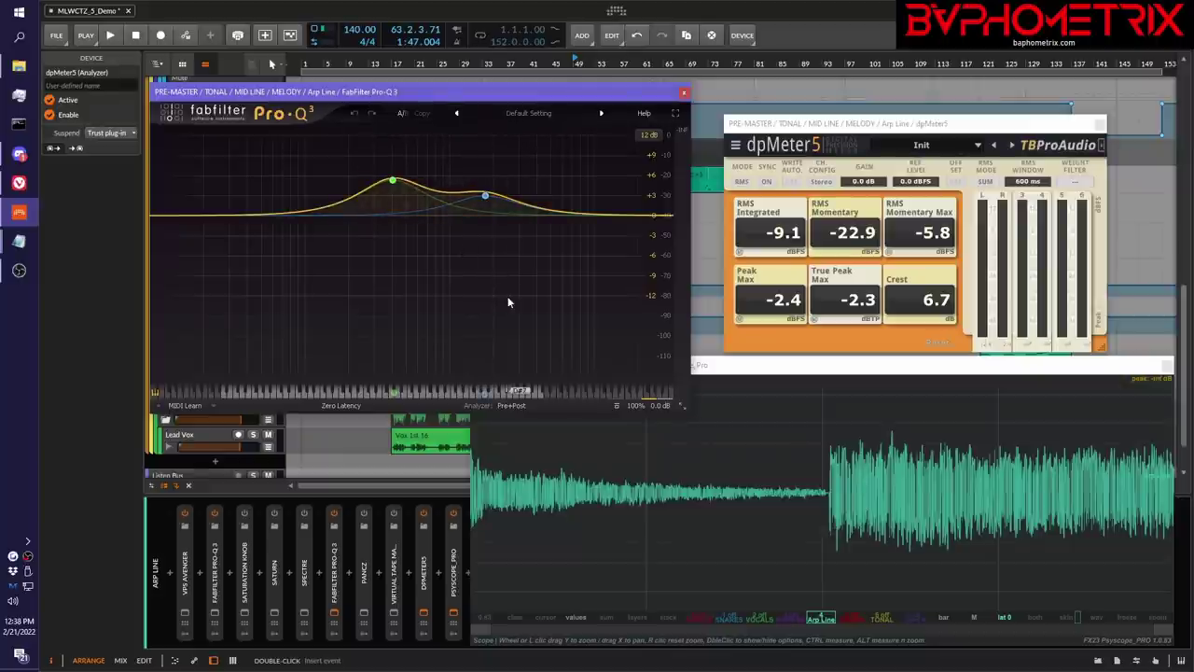
pyautogui.moveTo(427, 214)
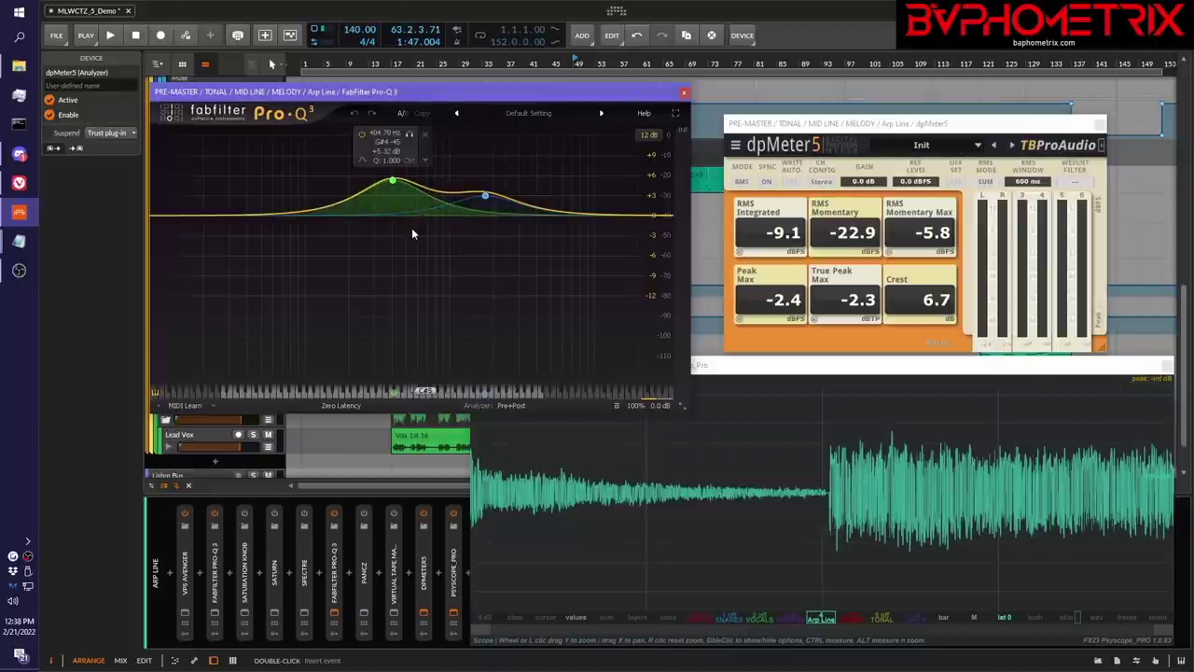
pyautogui.moveTo(476, 195)
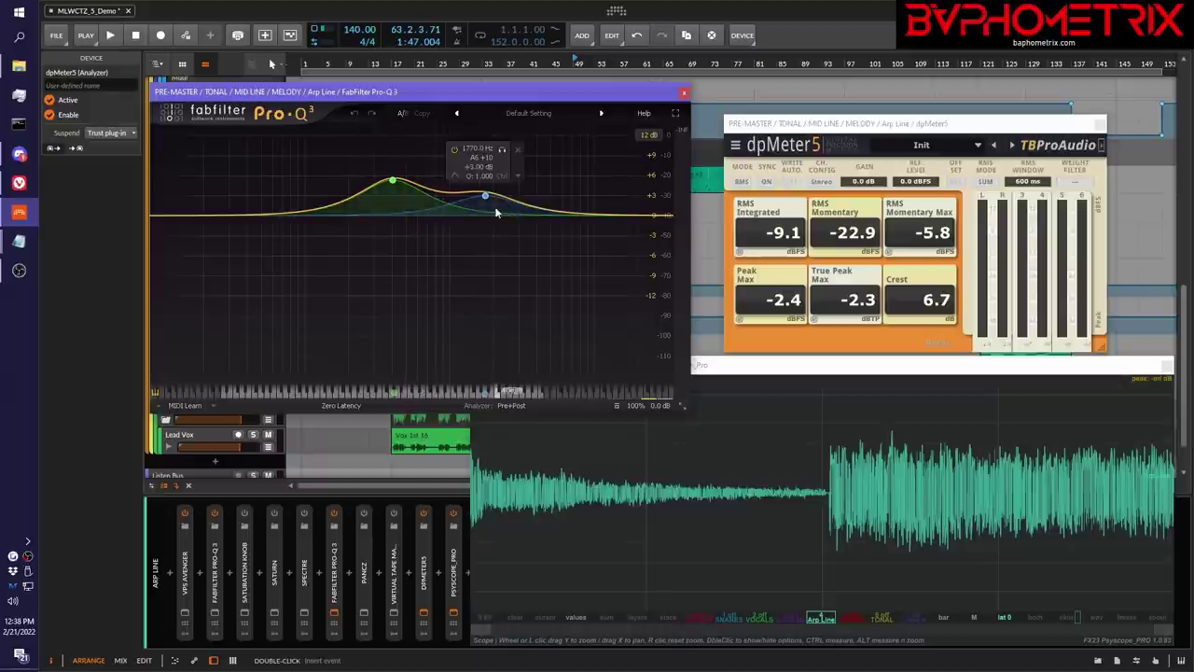
pyautogui.moveTo(395, 186)
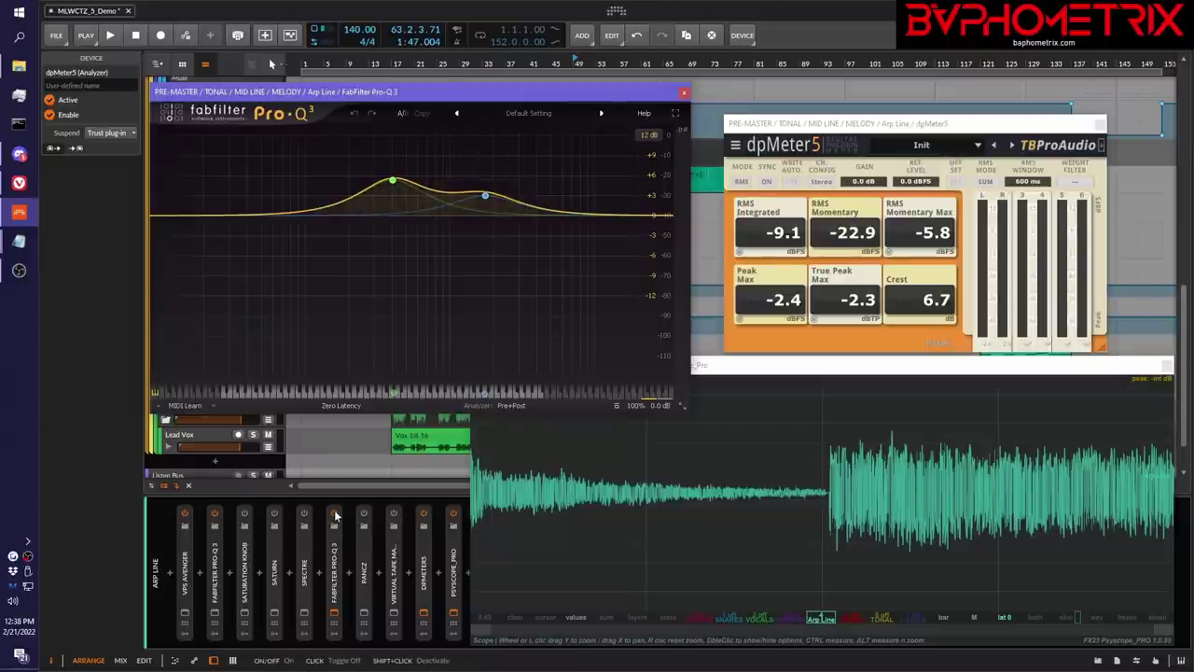
# - Compare bypassed and active Pro-Q 3 over several short Arp Line playbacks
pyautogui.click(616, 407)
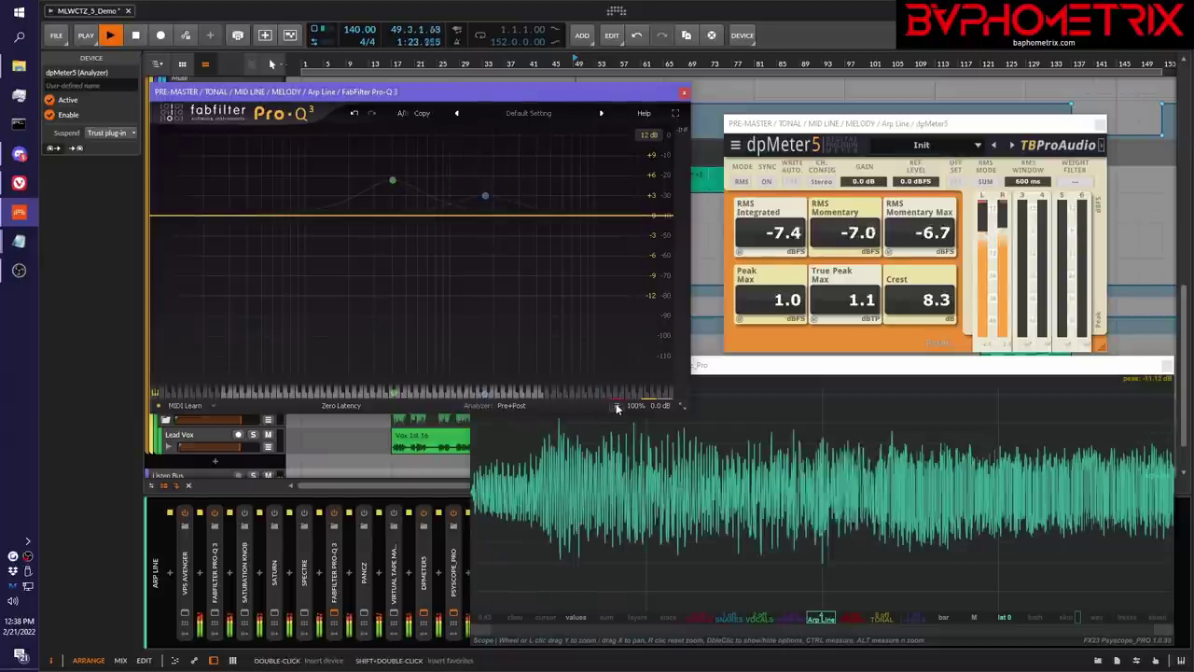
pyautogui.press('space')
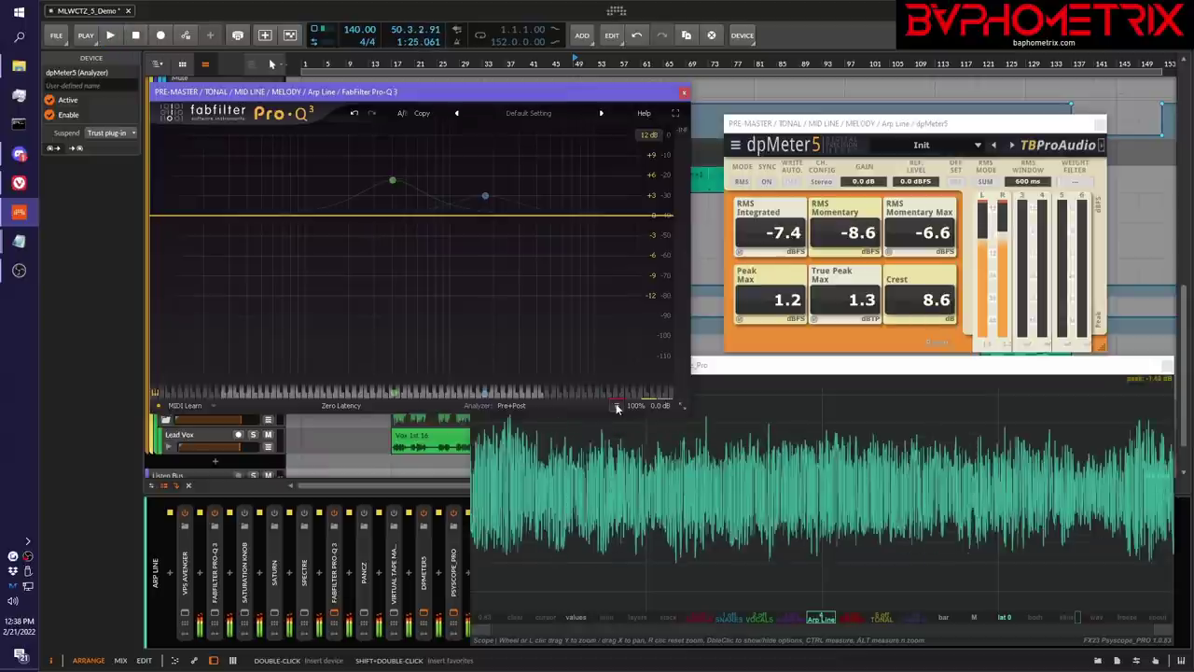
pyautogui.click(617, 407)
pyautogui.press('space')
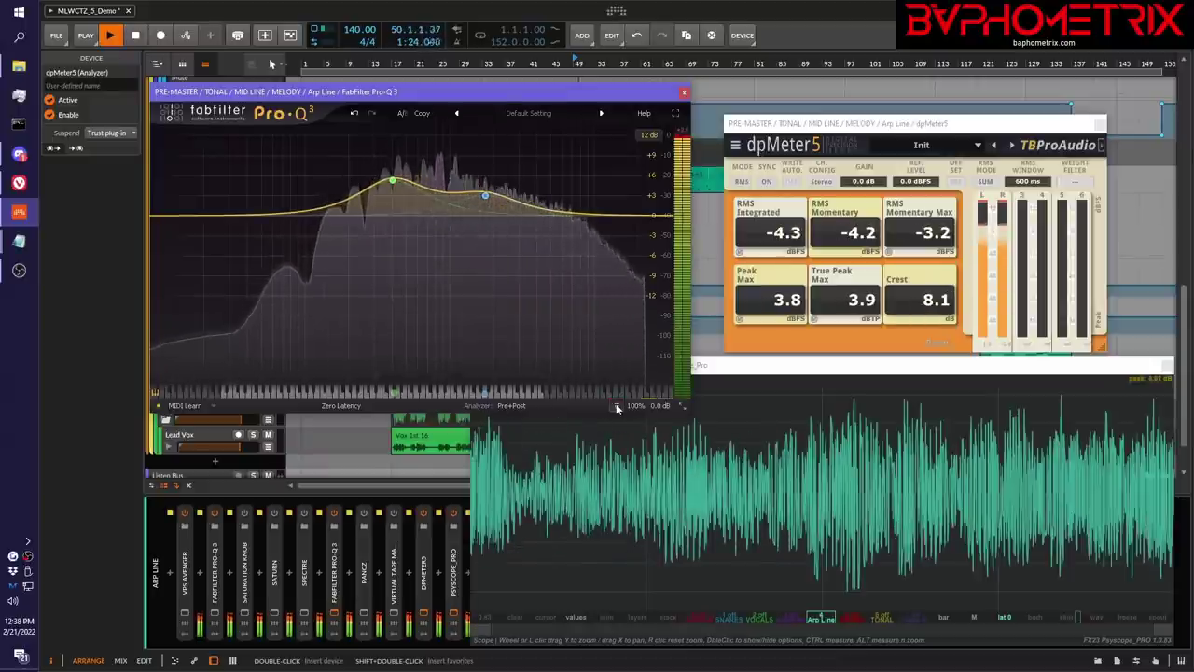
pyautogui.press('space')
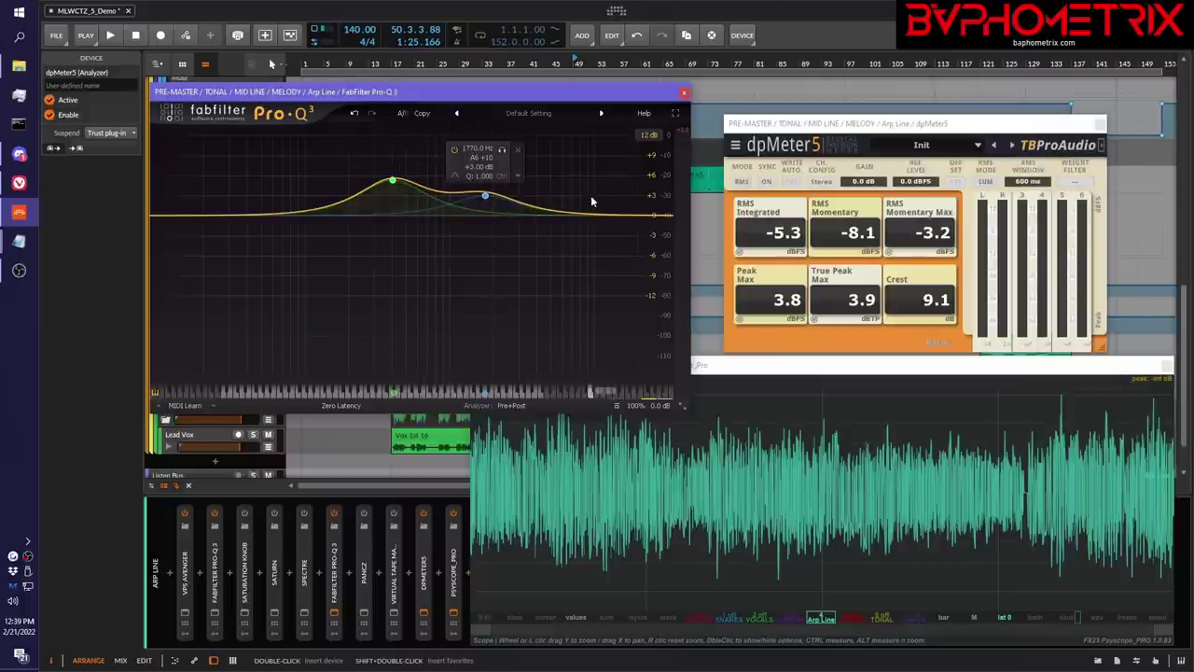
pyautogui.press('space')
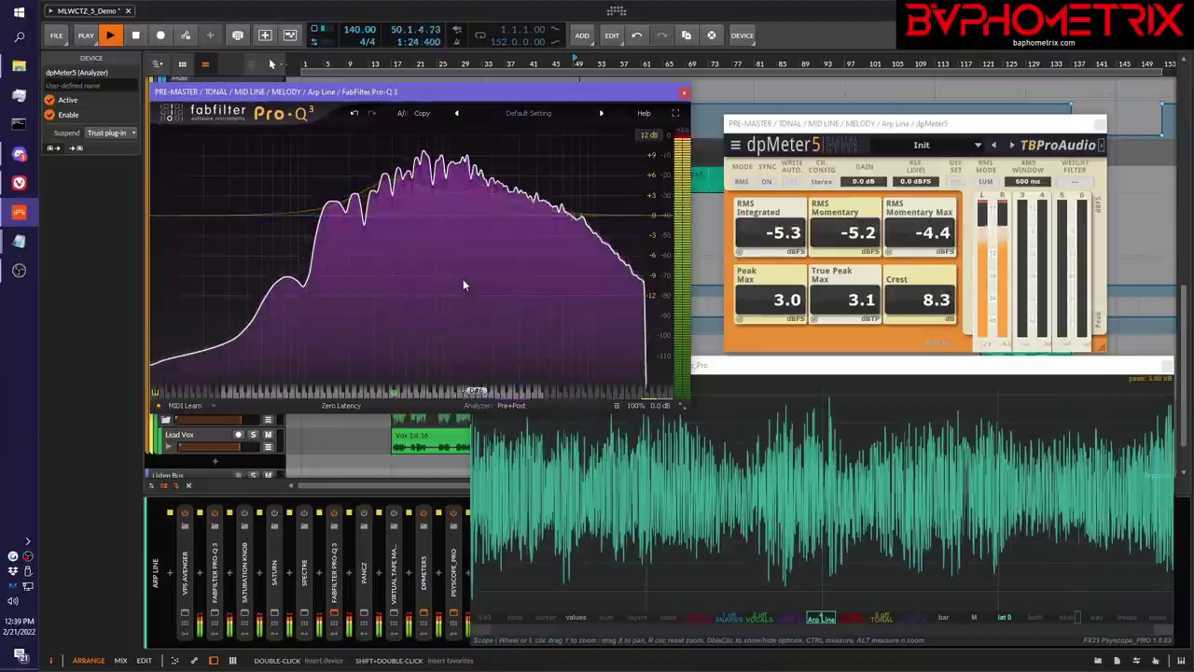
pyautogui.press('space')
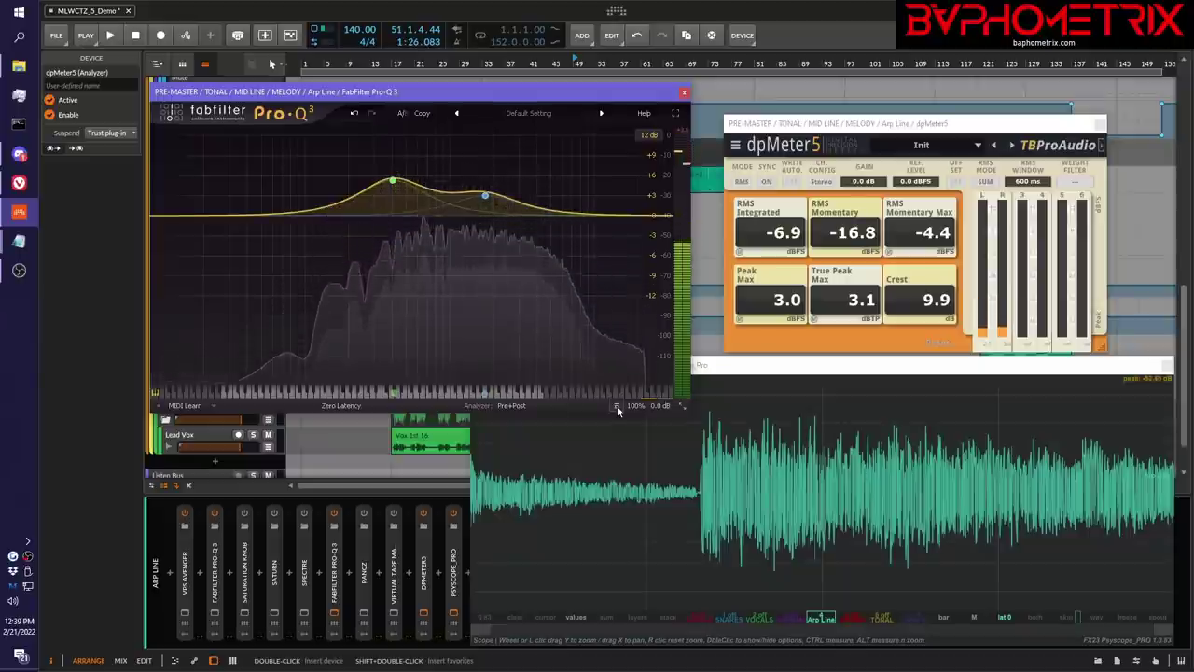
pyautogui.press('space')
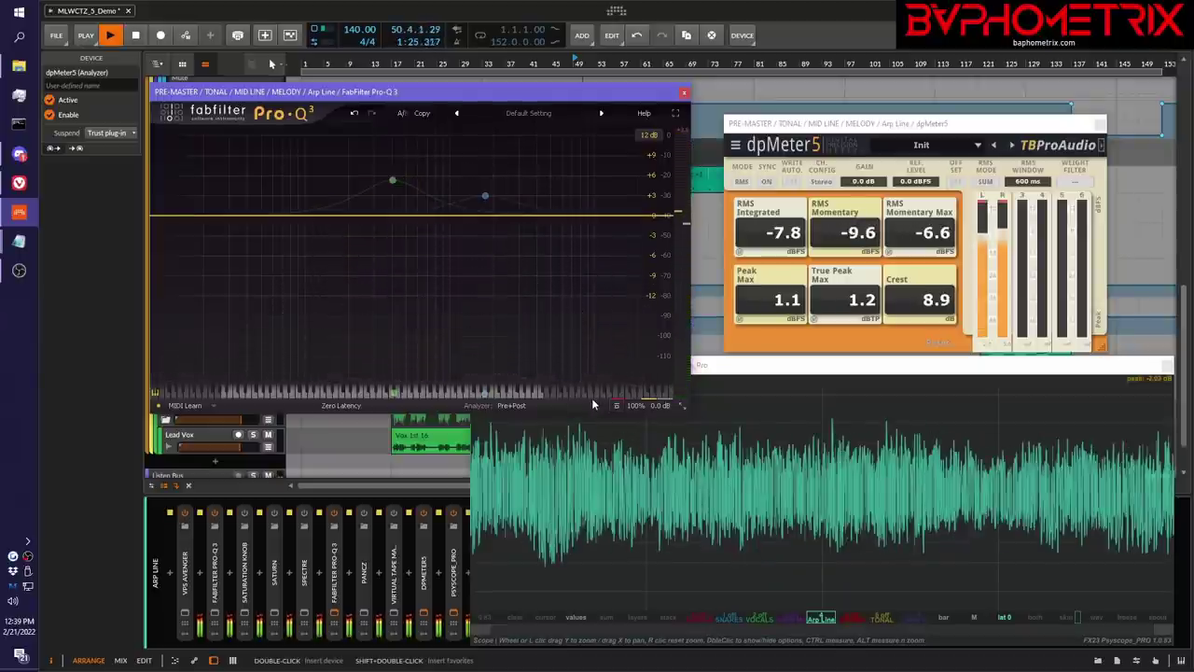
pyautogui.press('space')
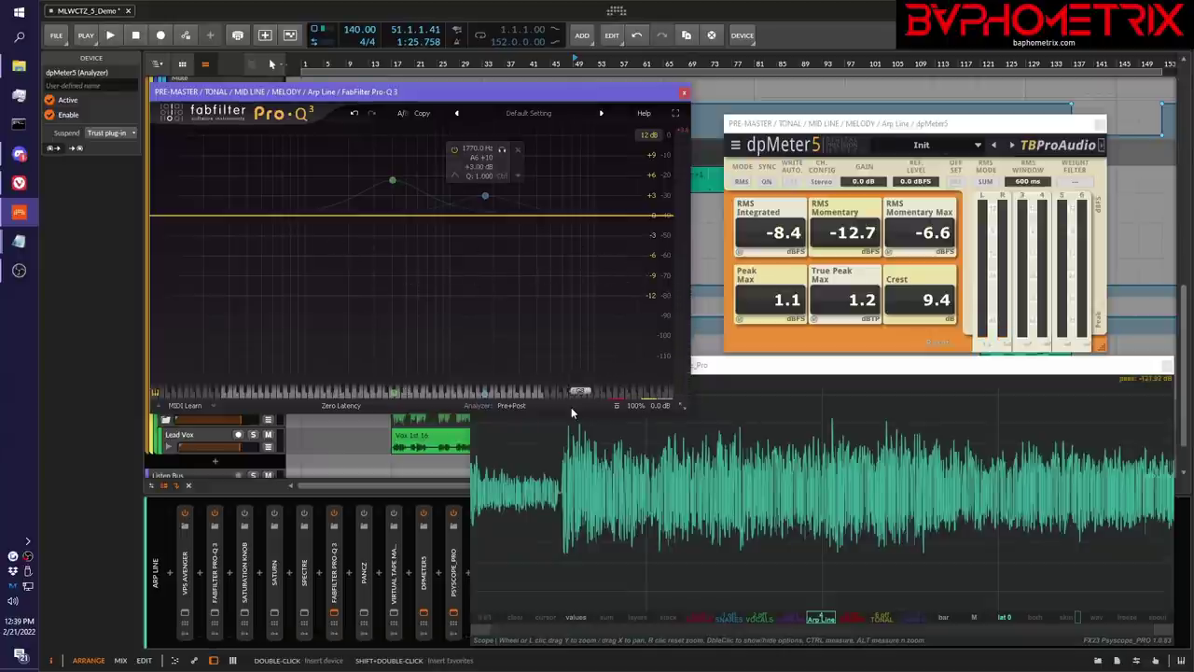
pyautogui.press('space')
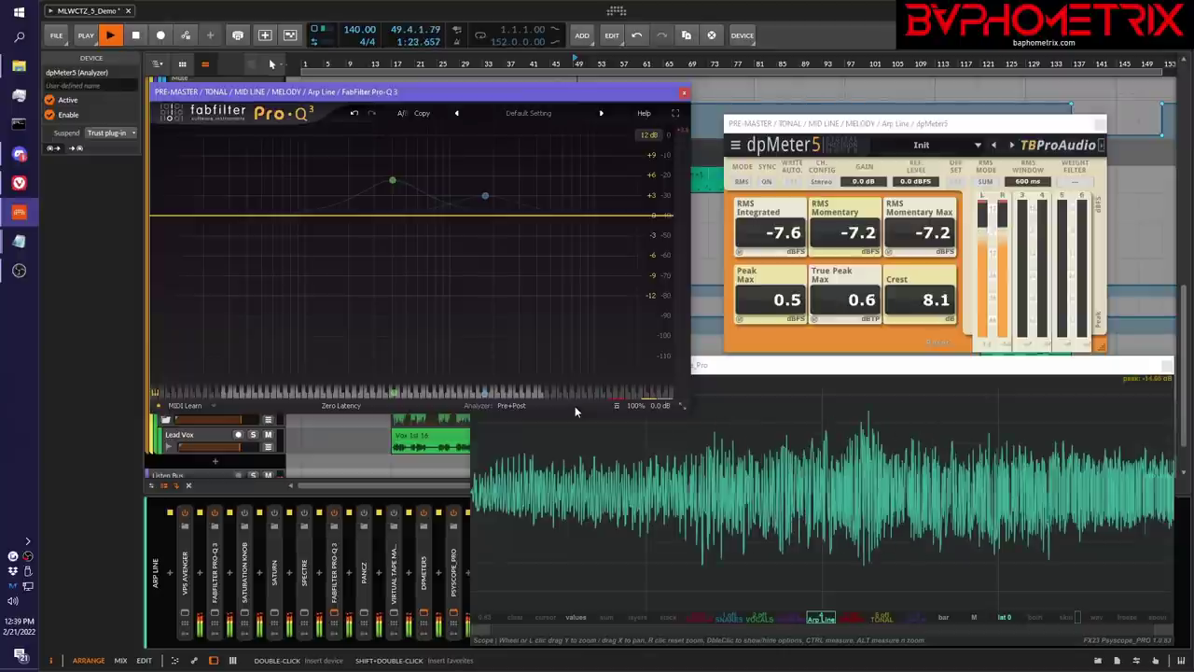
pyautogui.press('space')
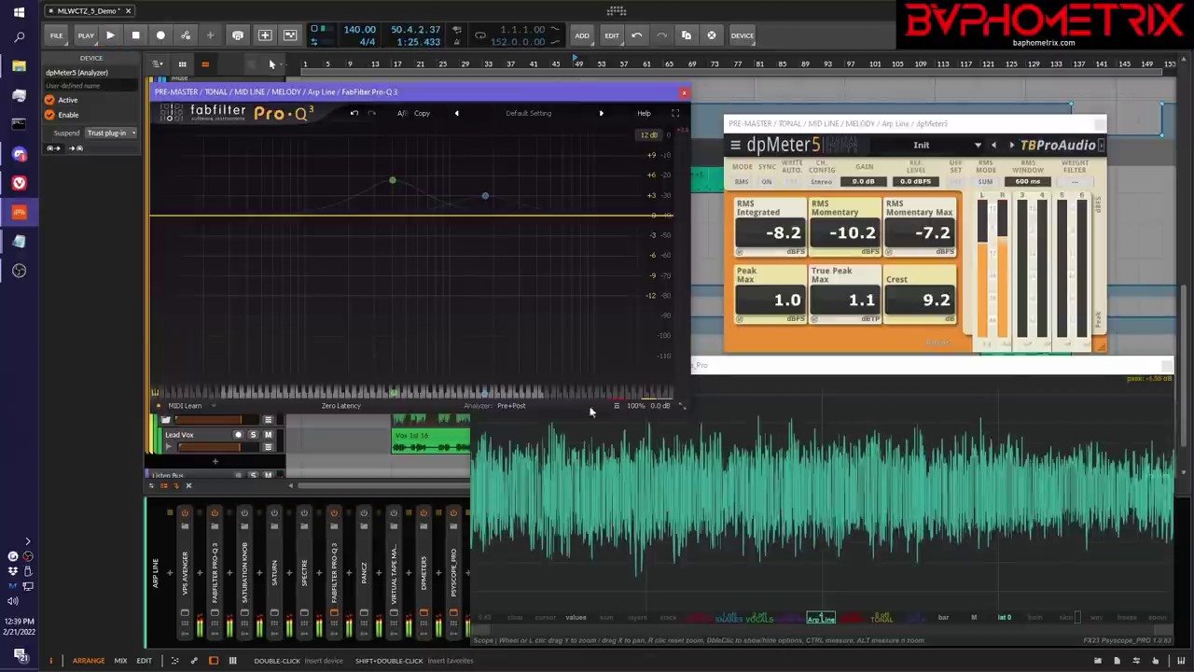
# - Continue A/B-ing Pro-Q 3 against bypass, ending active at -6.8 RMS and 3.5 dBTP
pyautogui.click(617, 408)
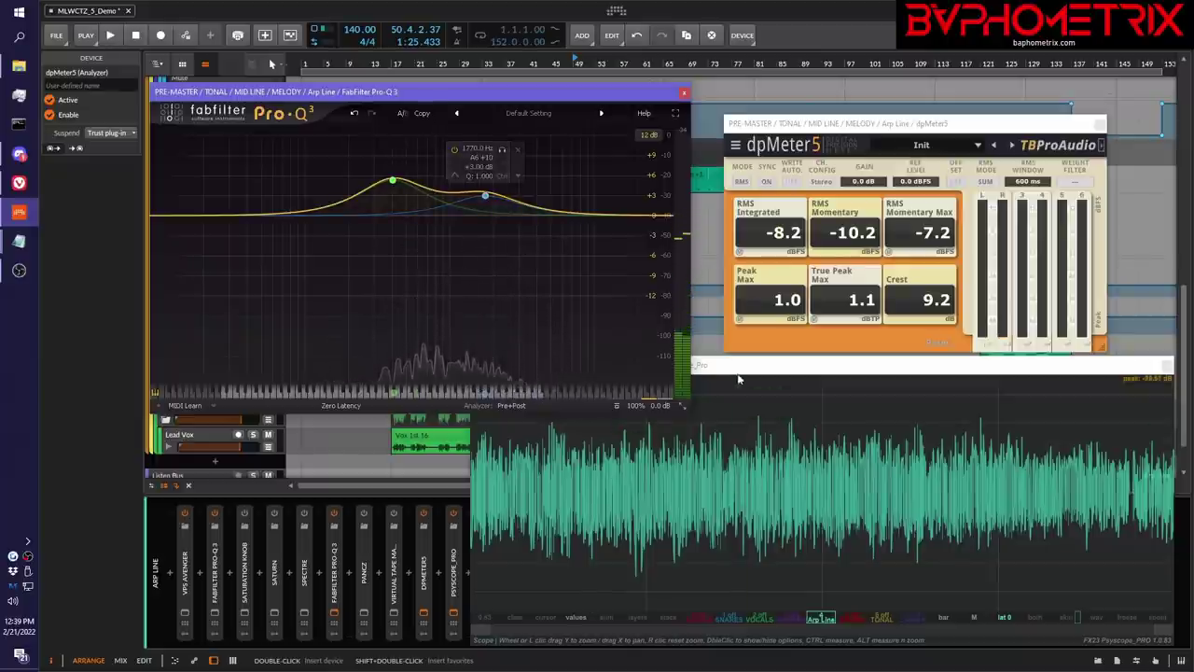
pyautogui.press('space')
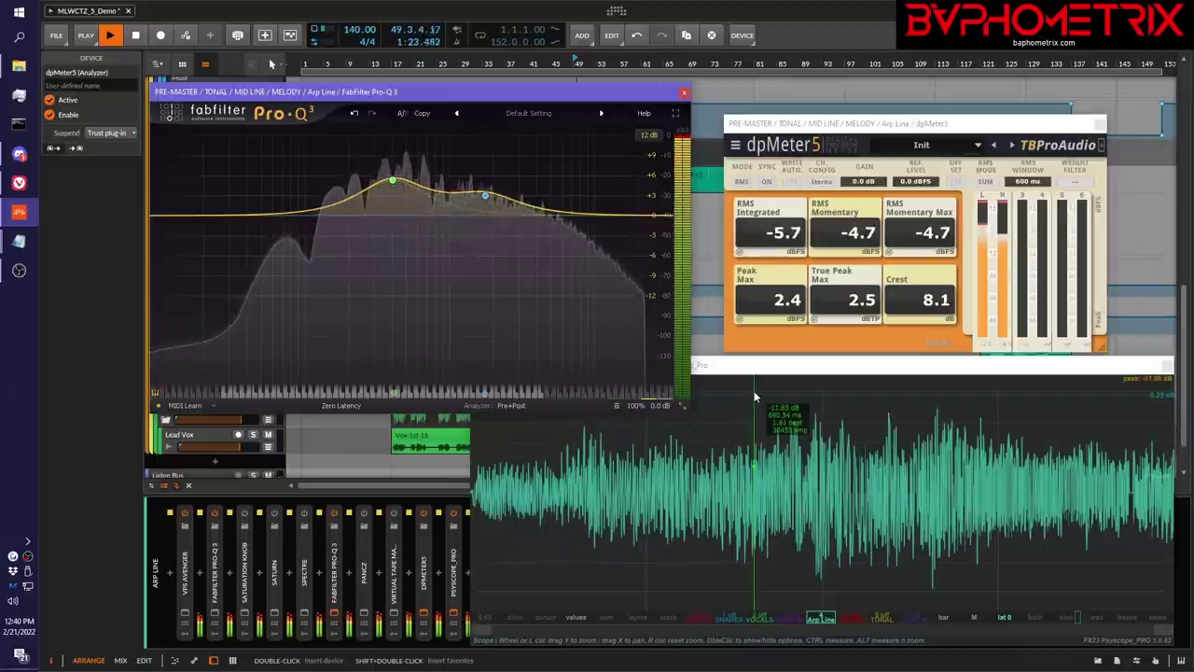
pyautogui.press('space')
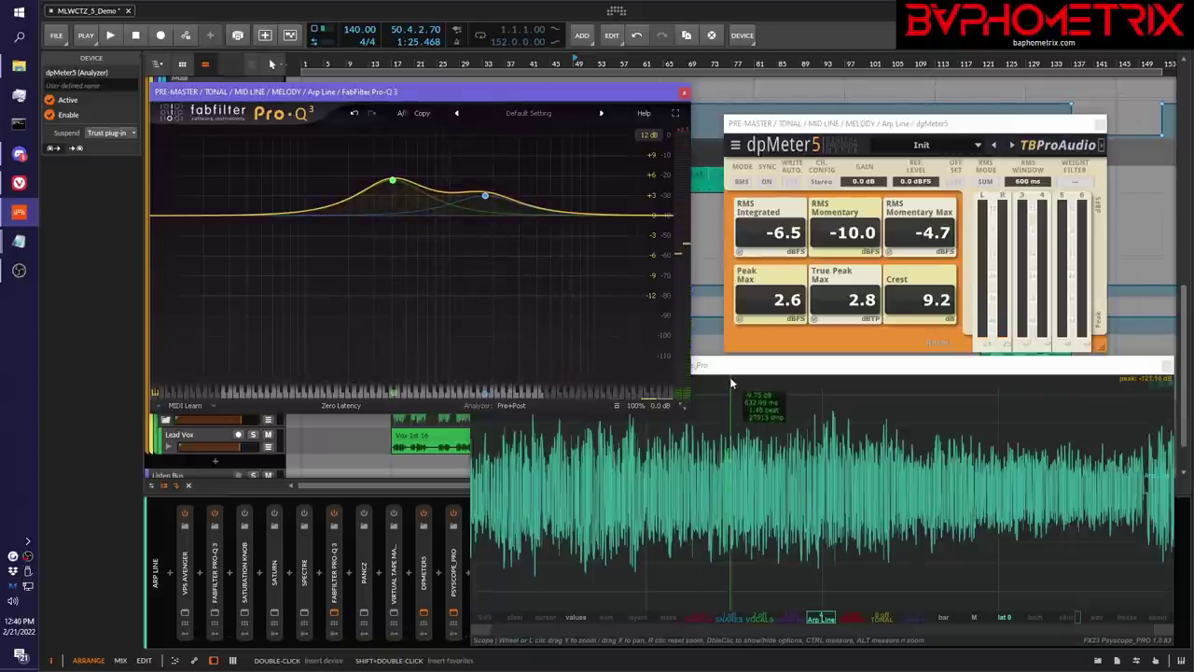
pyautogui.press('space')
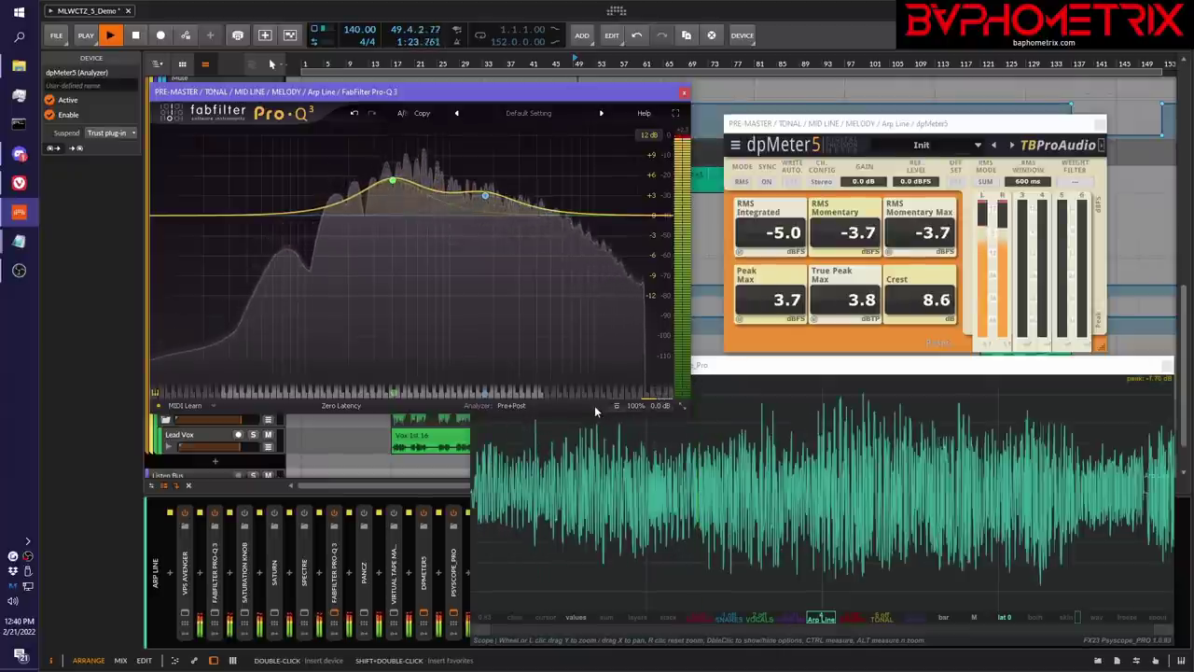
pyautogui.press('space')
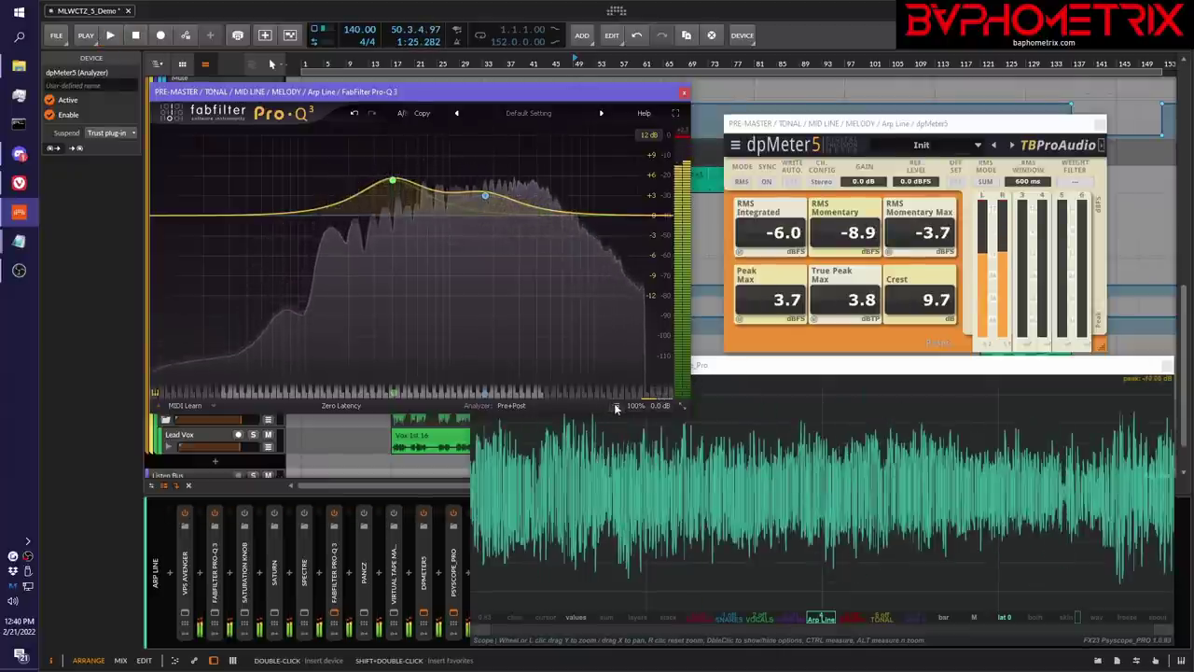
pyautogui.click(614, 403)
pyautogui.press('space')
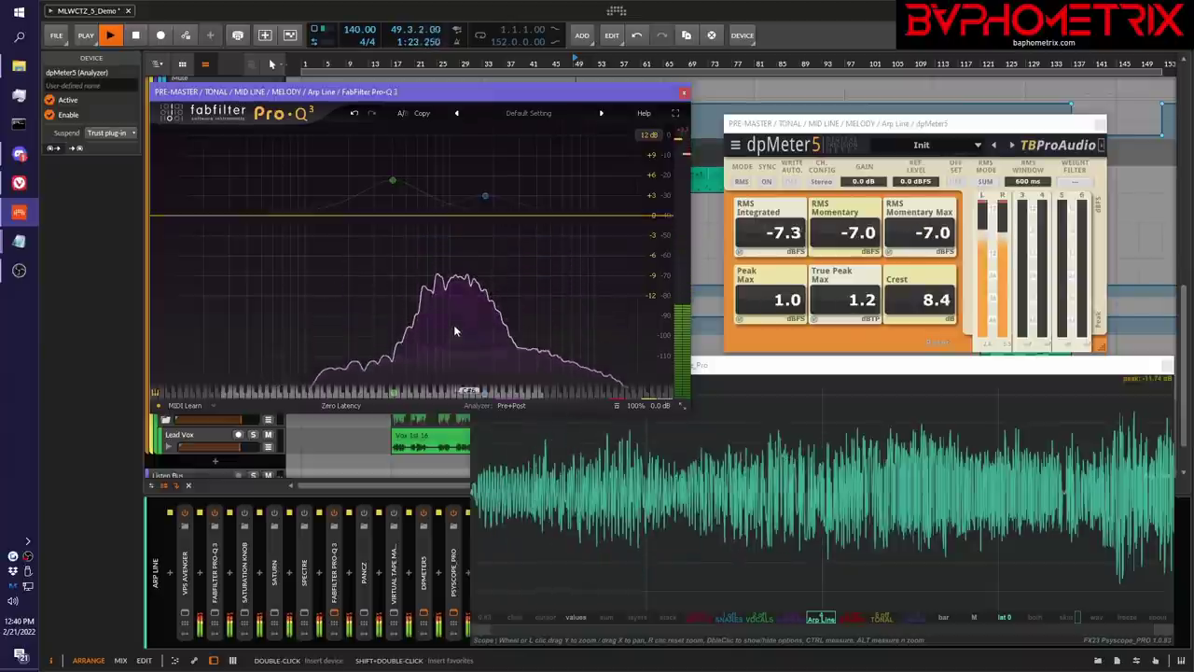
pyautogui.click(616, 407)
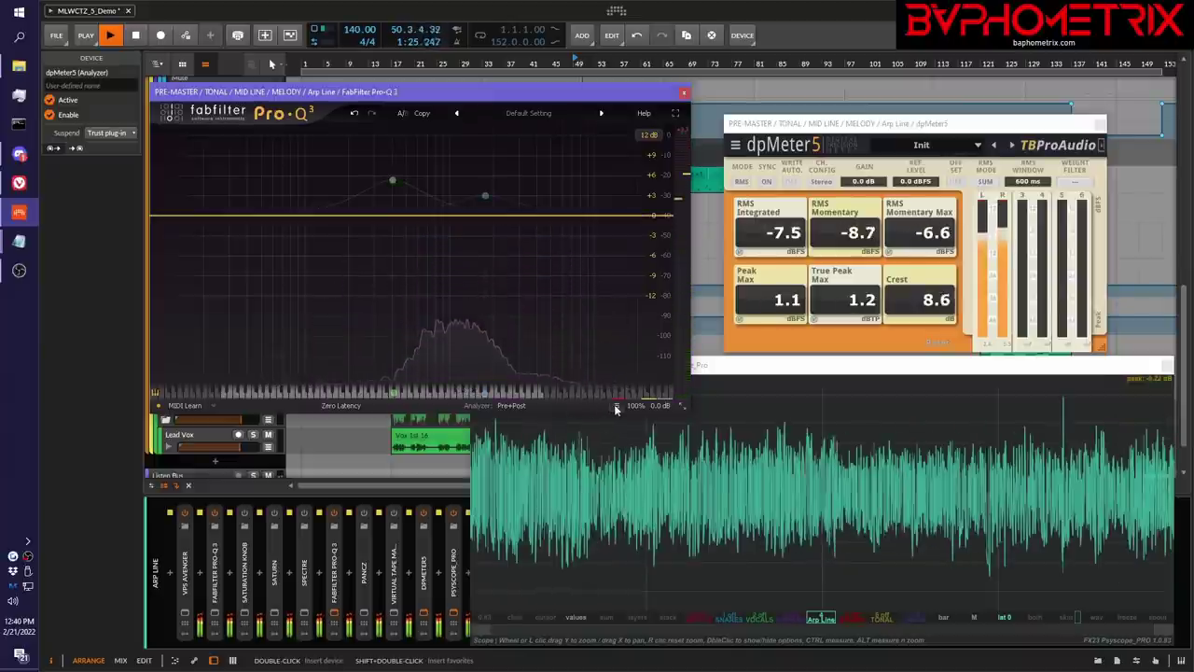
pyautogui.click(616, 406)
pyautogui.press('space')
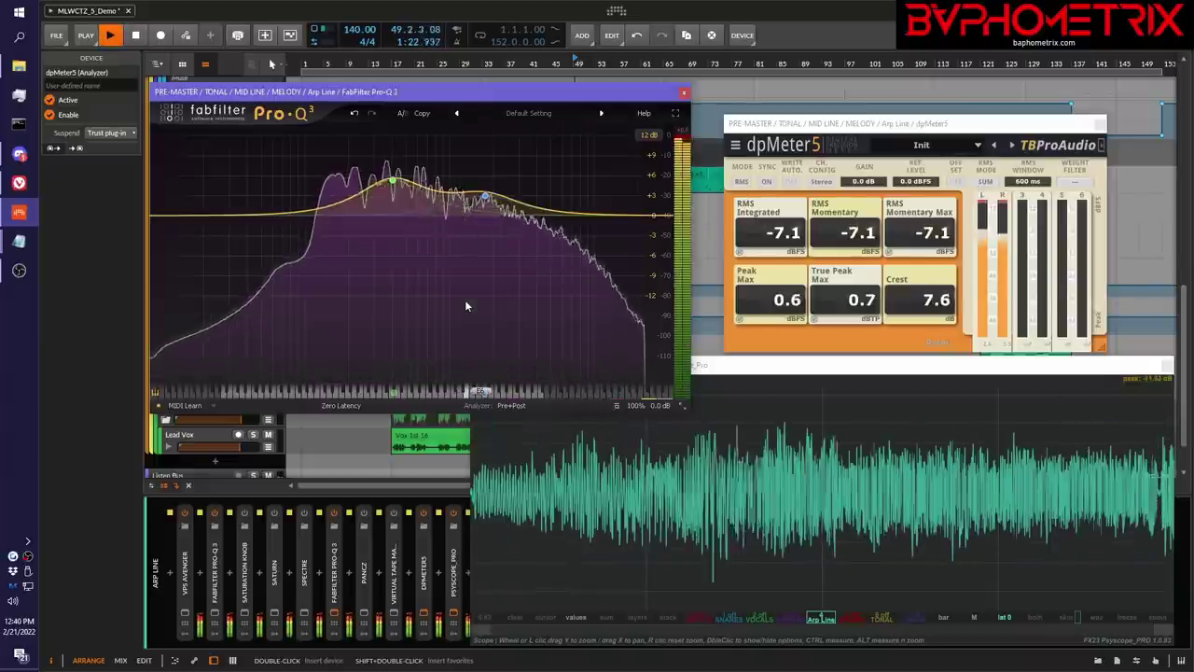
pyautogui.moveTo(467, 306)
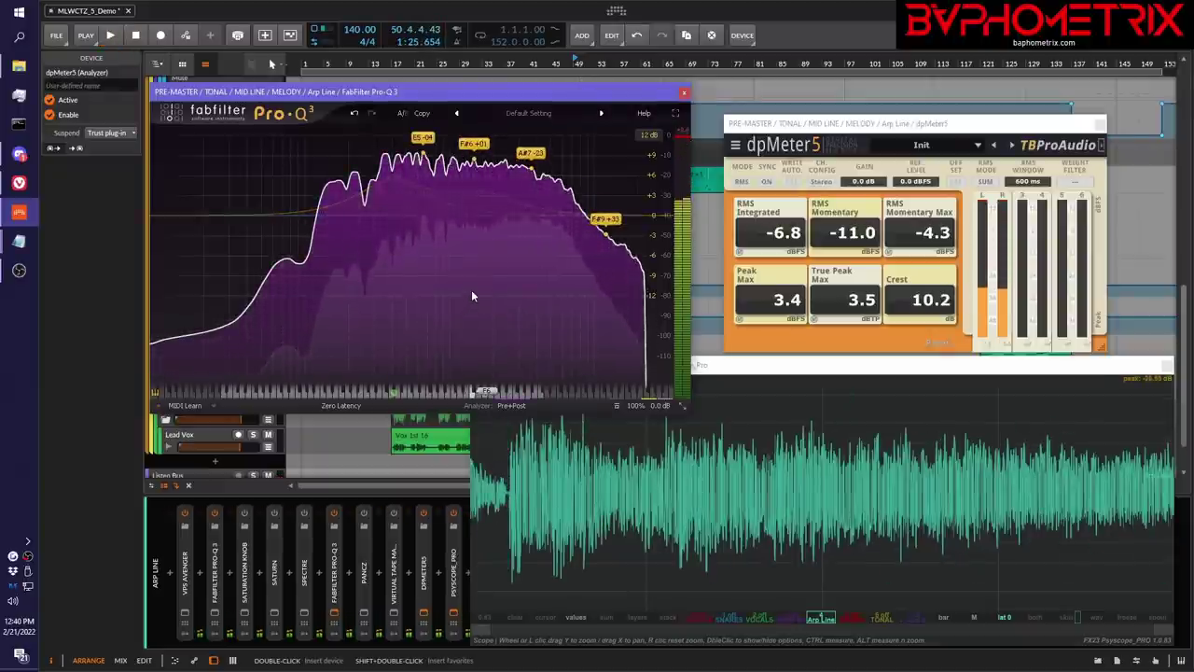
pyautogui.moveTo(492, 196)
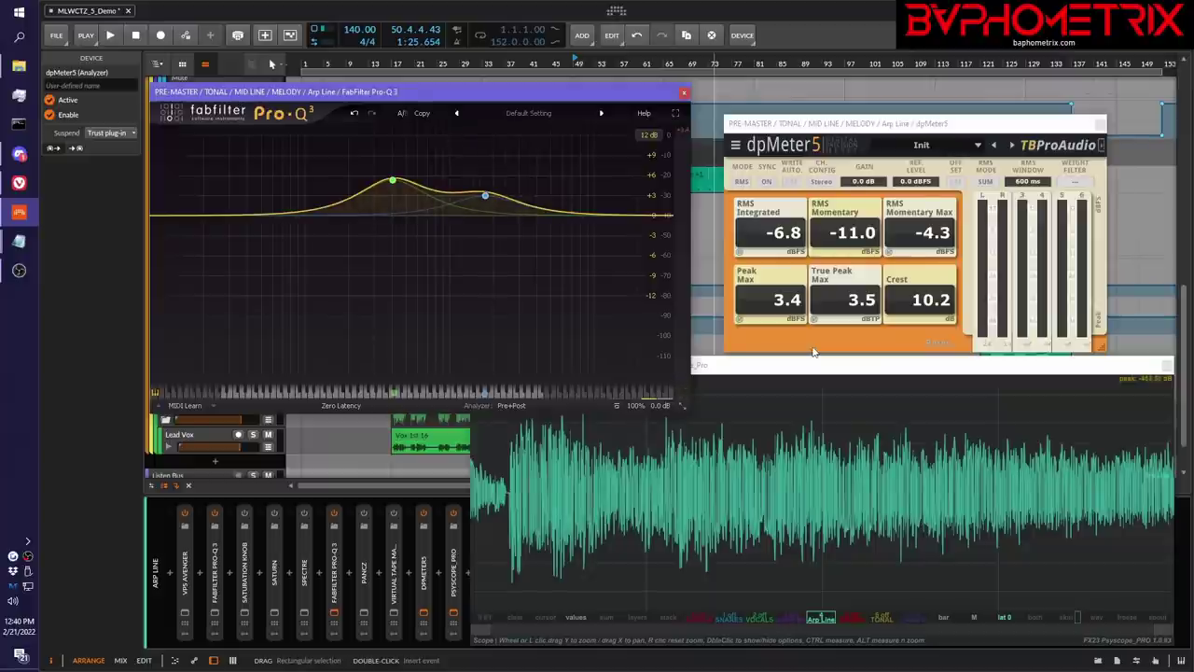
pyautogui.press('space')
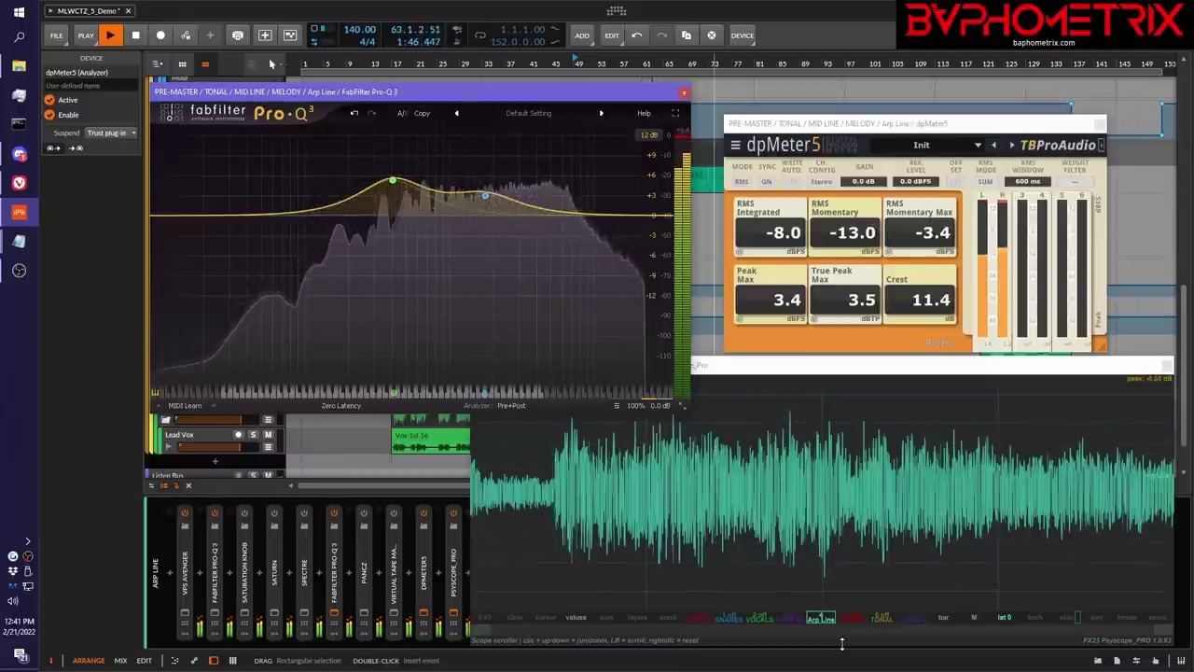
pyautogui.press('space')
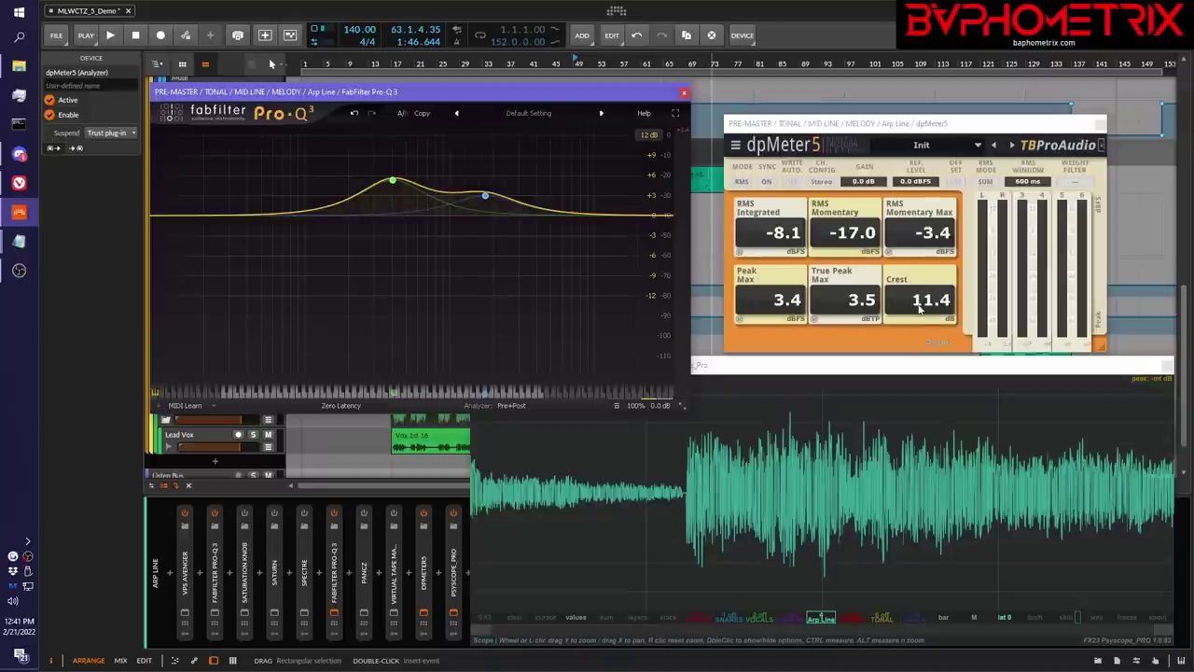
# - Close Pro-Q 3, open Spectre, and play then stop the Arp Line to view its curve
pyautogui.click(684, 95)
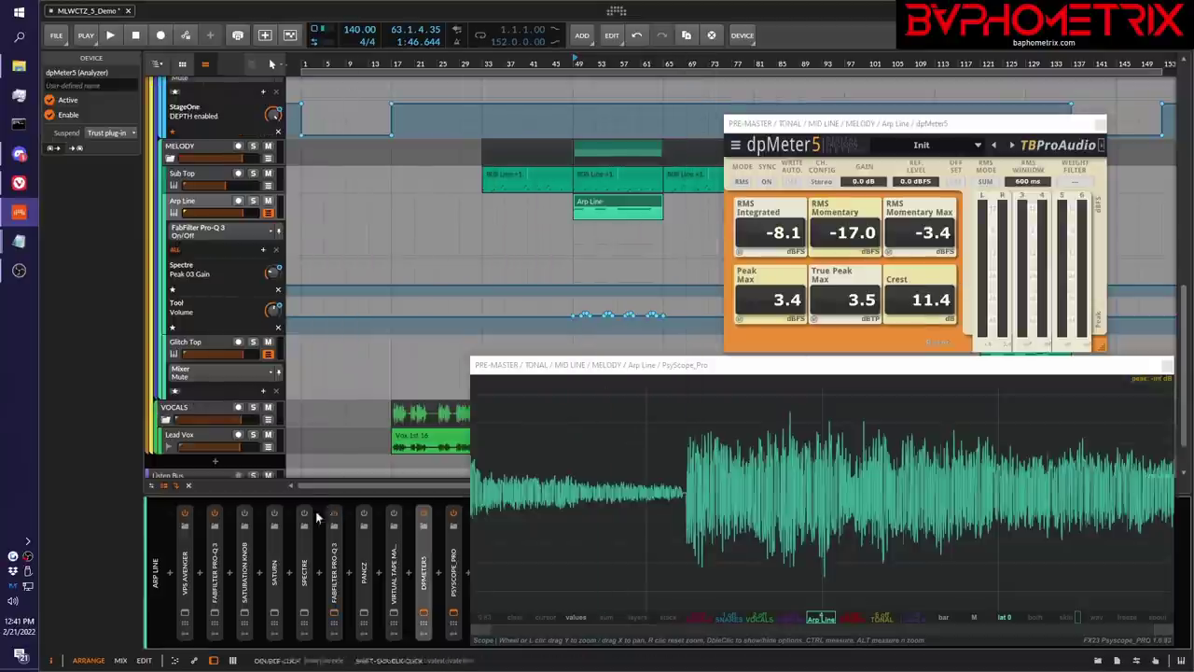
pyautogui.click(304, 612)
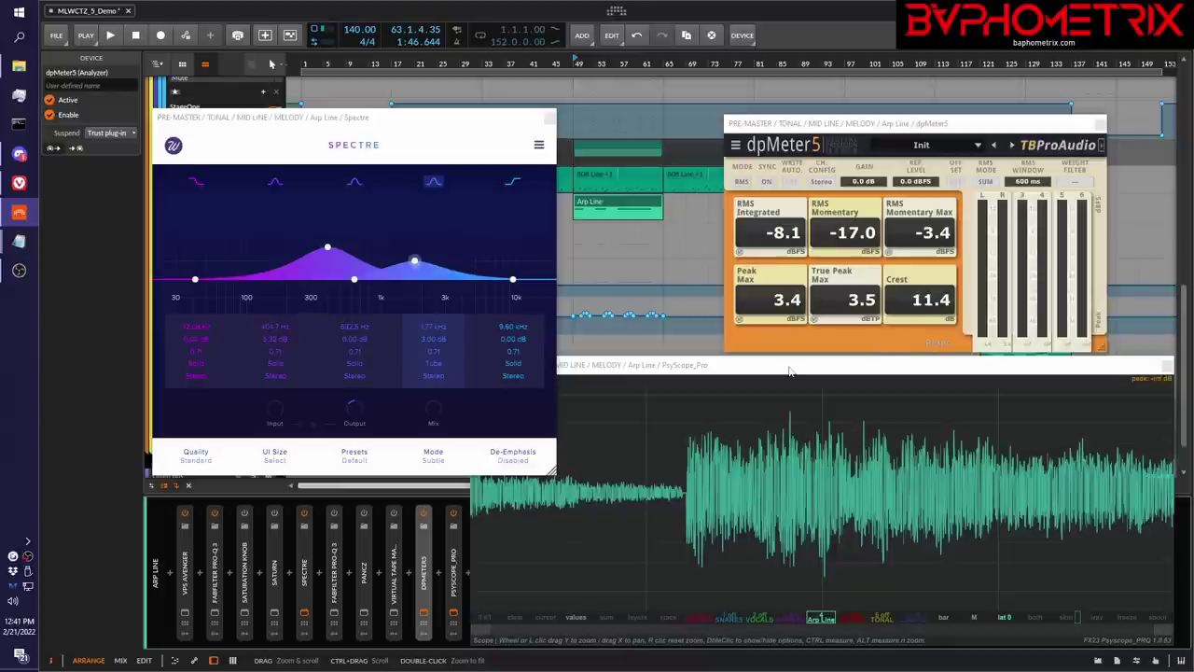
pyautogui.press('space')
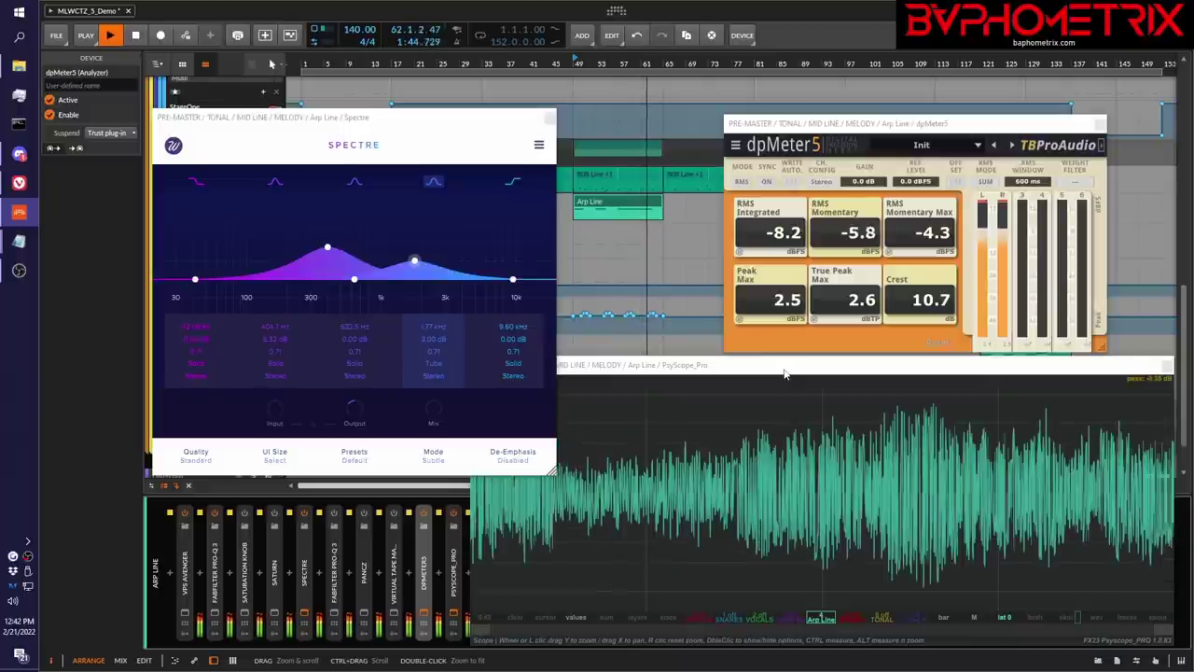
pyautogui.press('space')
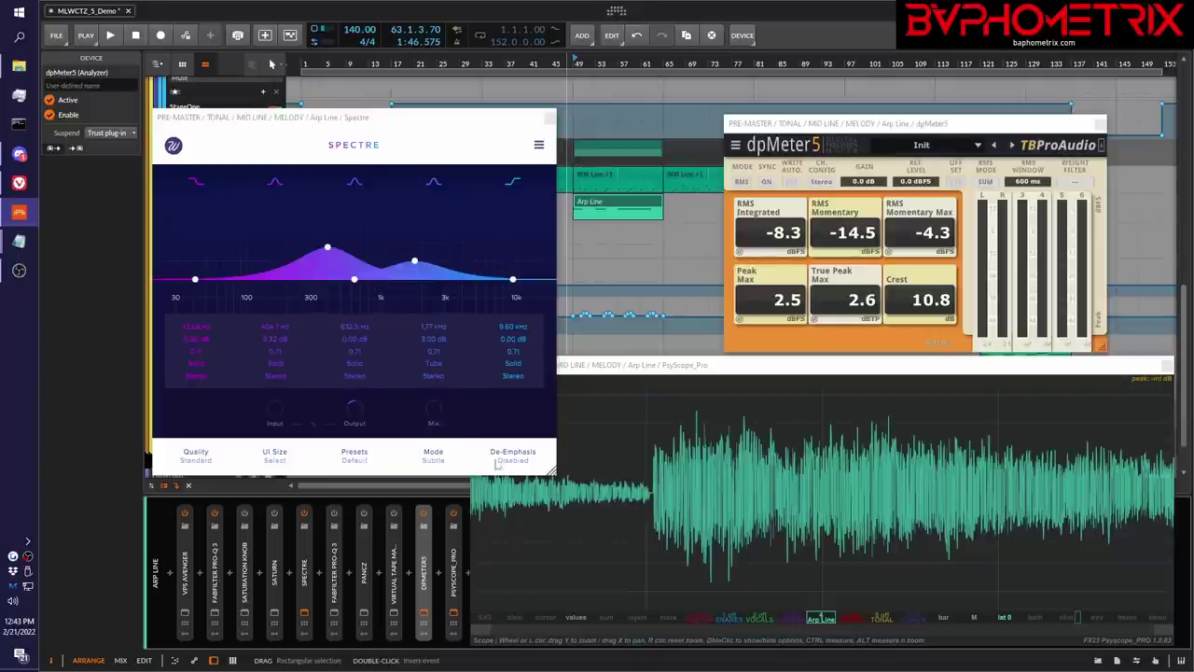
# - Bring Spectre forward and briefly play the Arp Line, leaving dpMeter5 at -11.6 RMS, 7.2 crest
pyautogui.click(432, 410)
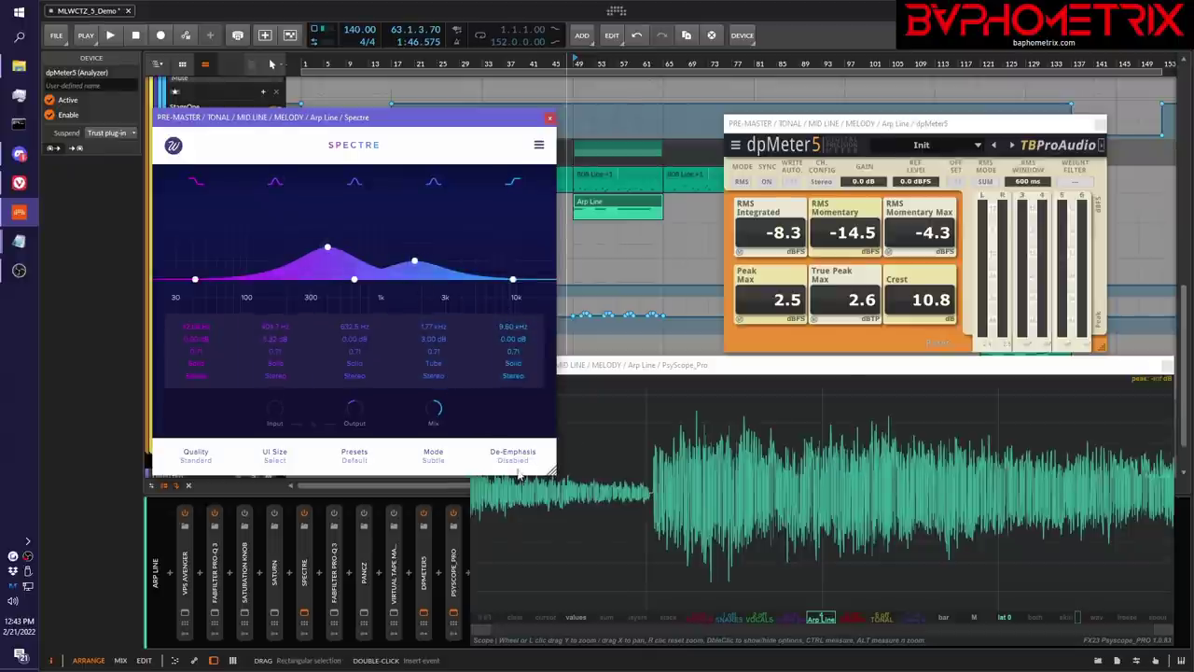
pyautogui.press('space')
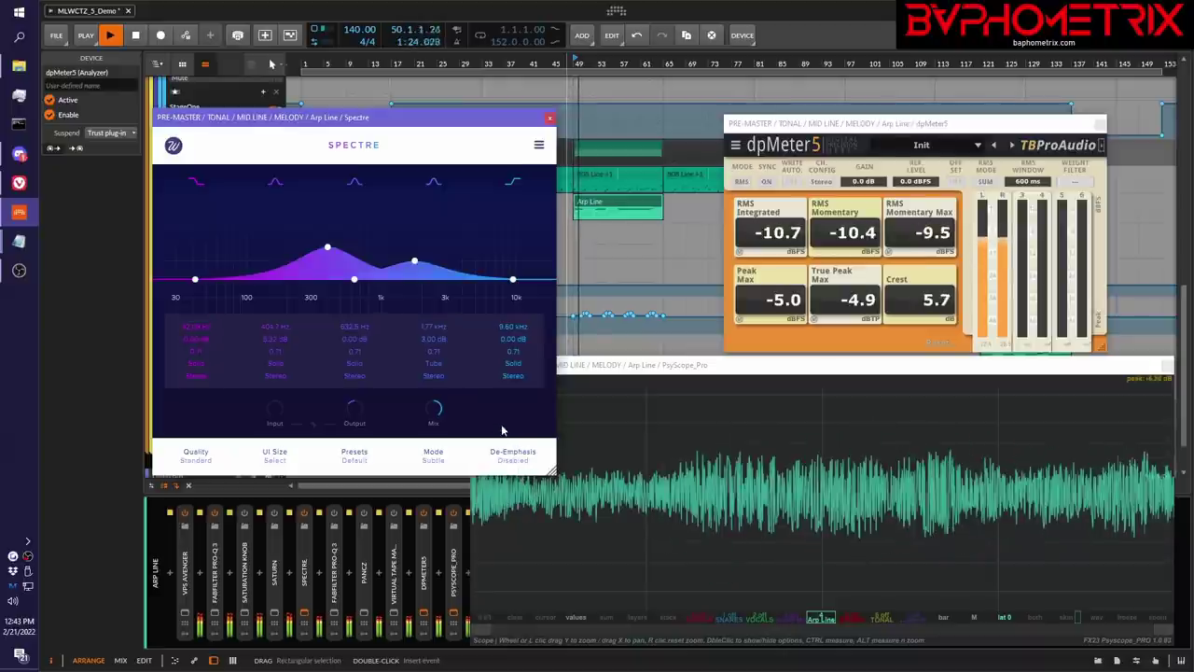
pyautogui.press('space')
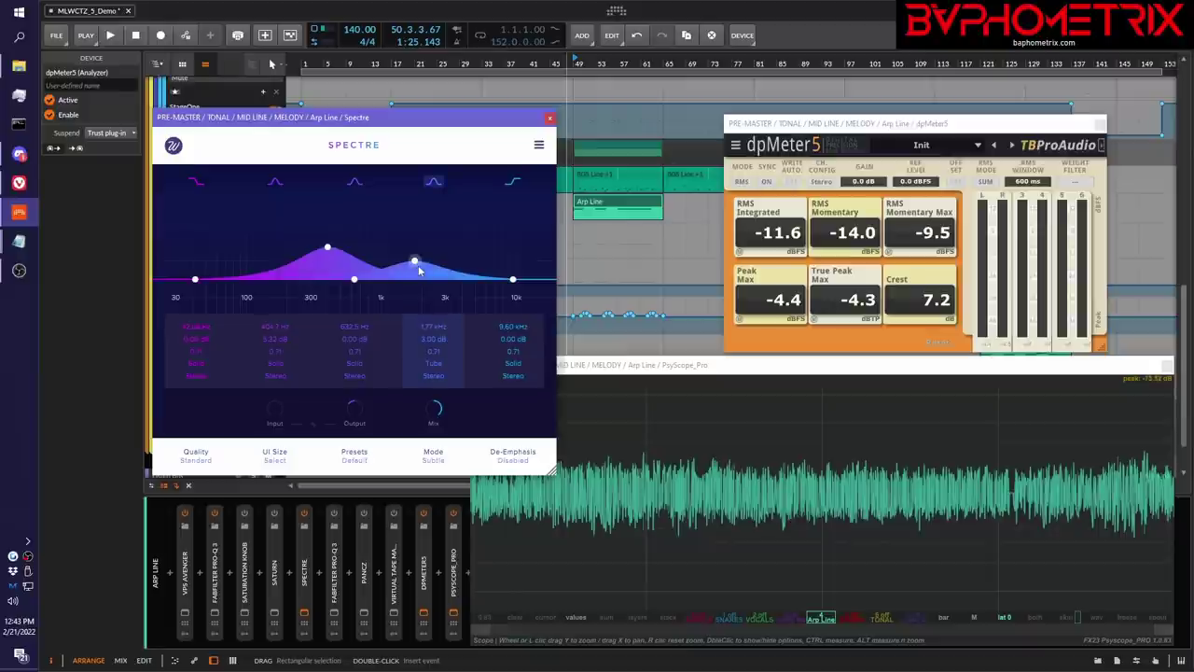
# - Turn off Spectre's 404 Hz band and play the Arp Line without it
pyautogui.click(276, 182)
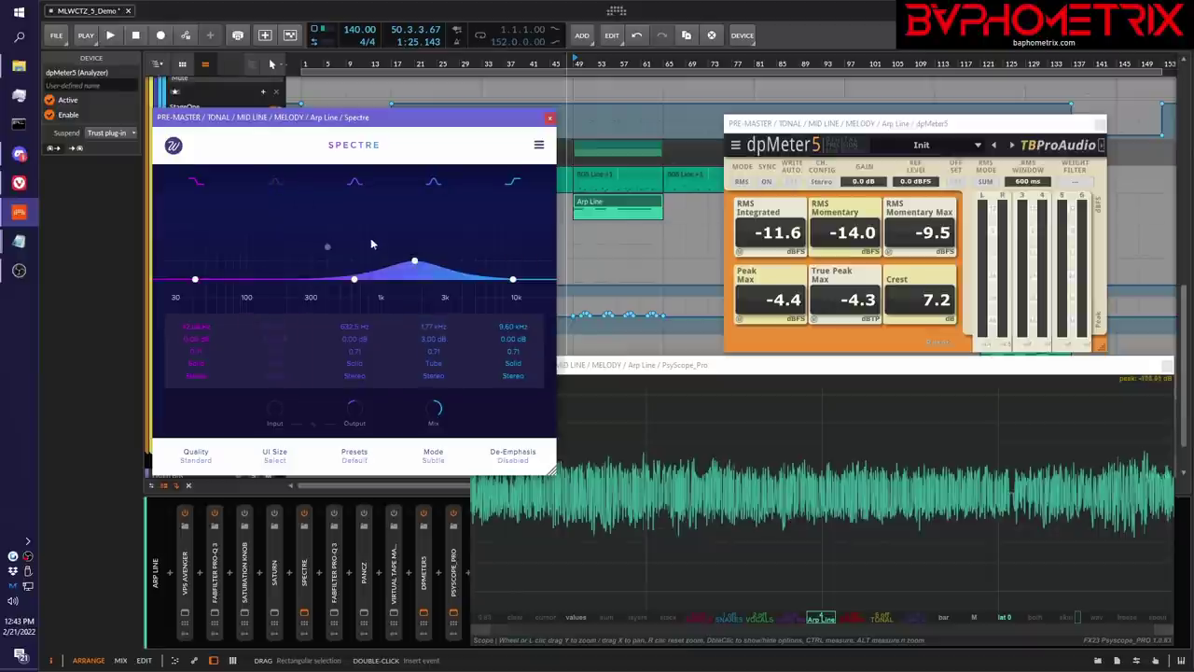
pyautogui.press('space')
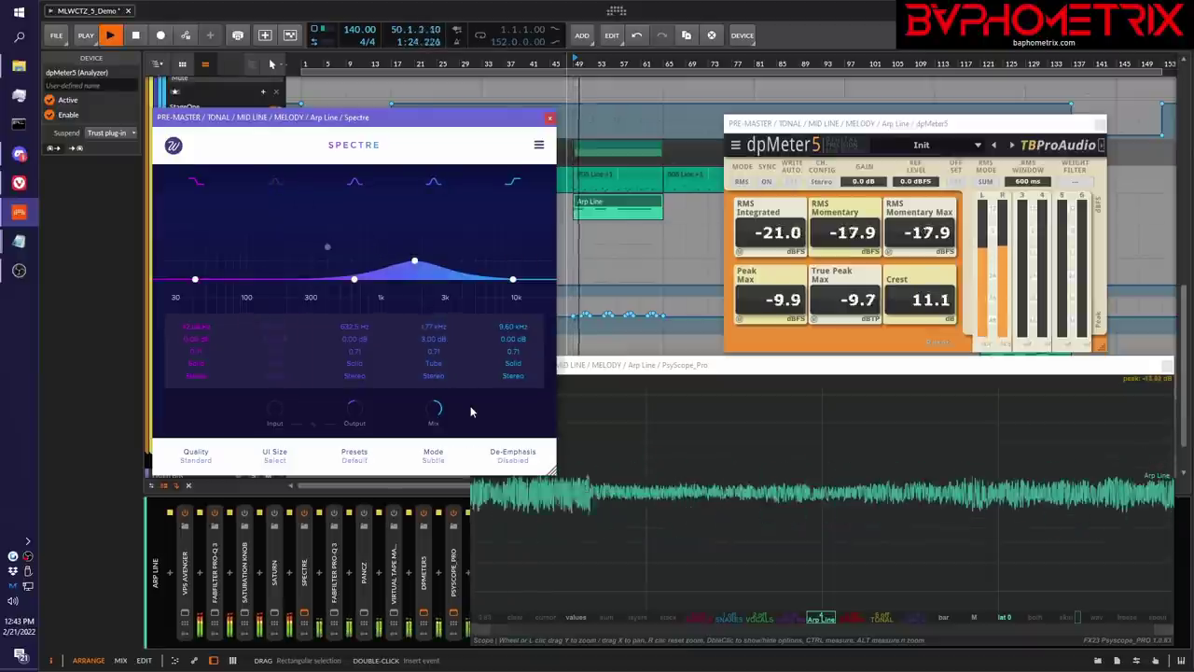
pyautogui.press('space')
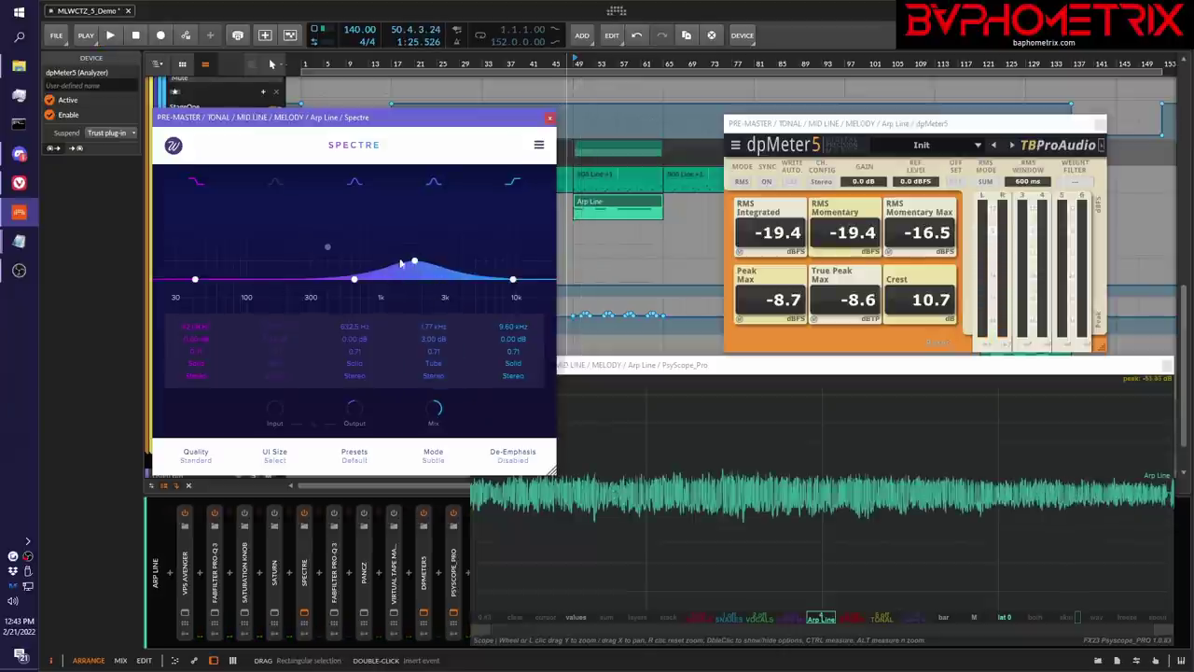
# - Select Spectre's fourth band and lower the mix to about 50 percent
pyautogui.click(414, 262)
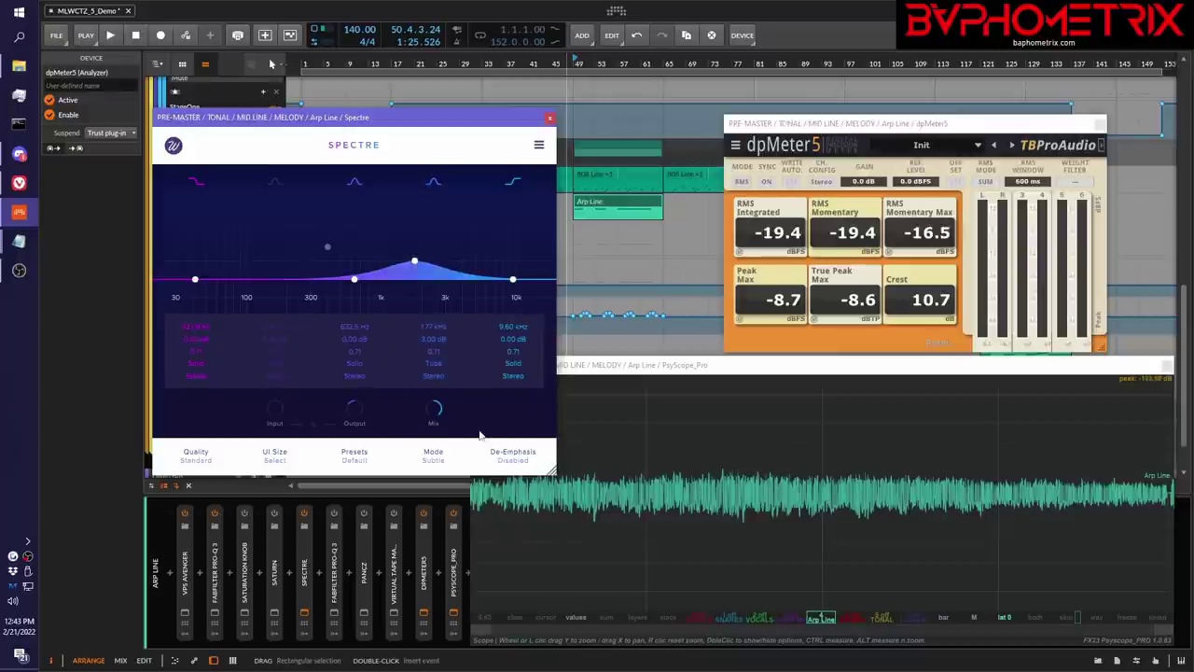
pyautogui.moveTo(440, 416)
pyautogui.moveTo(435, 414); pyautogui.dragTo(417, 476)
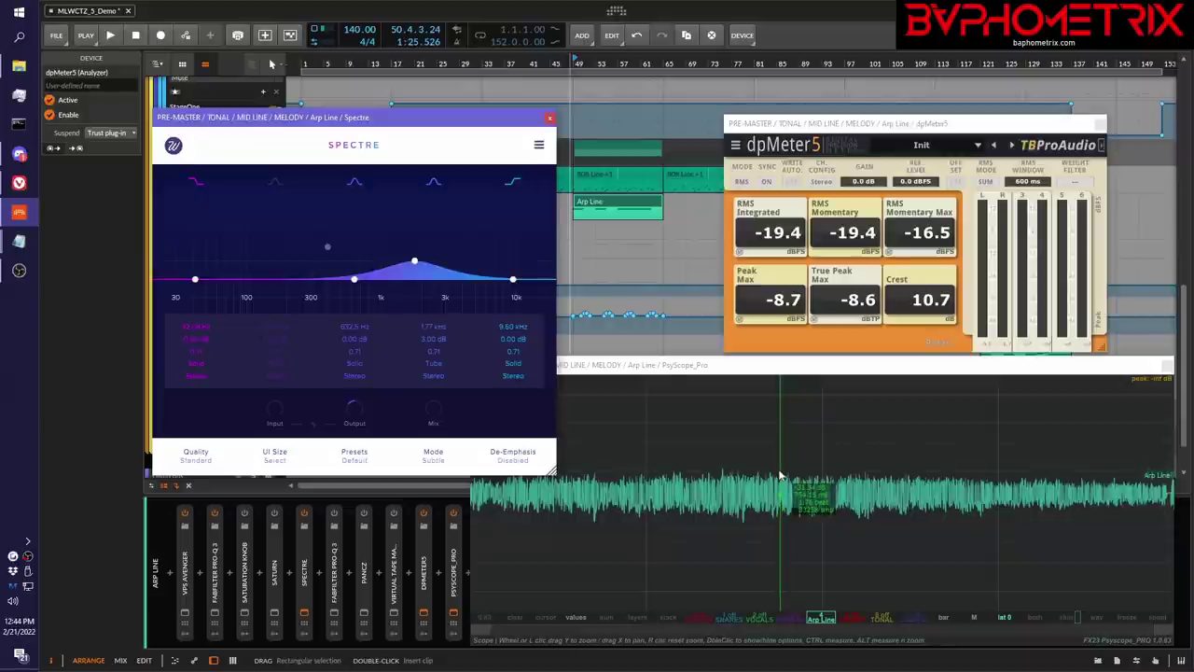
# - Re-enable Spectre's third and second bands, adjust the Mix knob, and audition the result
pyautogui.click(359, 183)
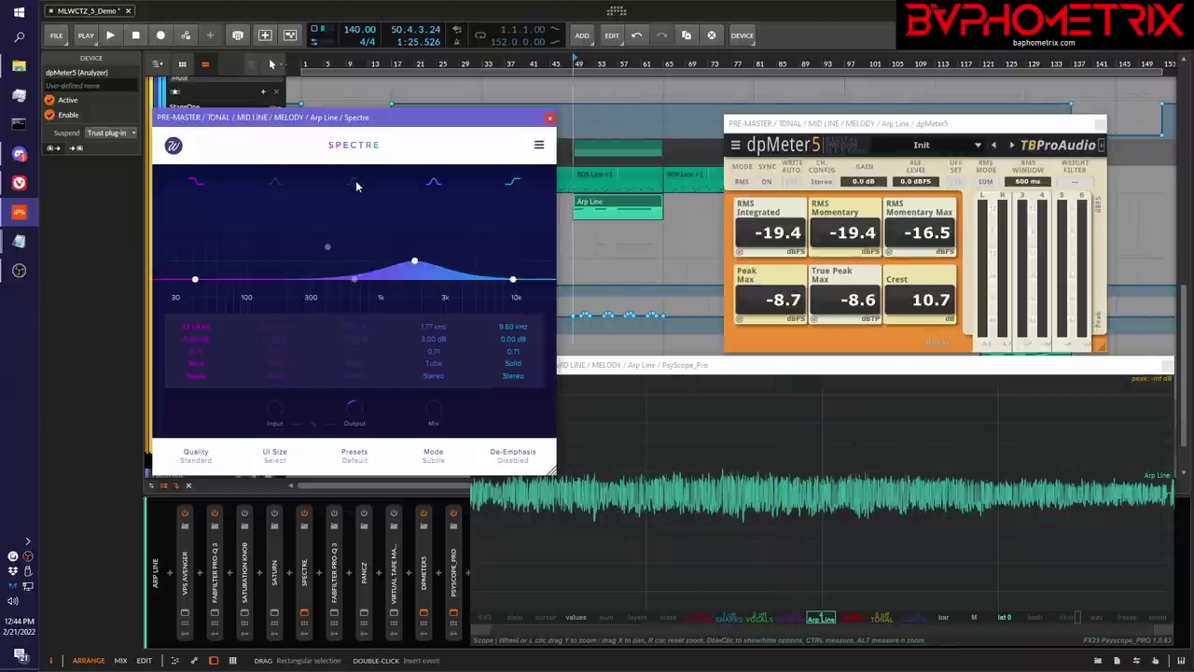
pyautogui.click(355, 183)
pyautogui.click(276, 182)
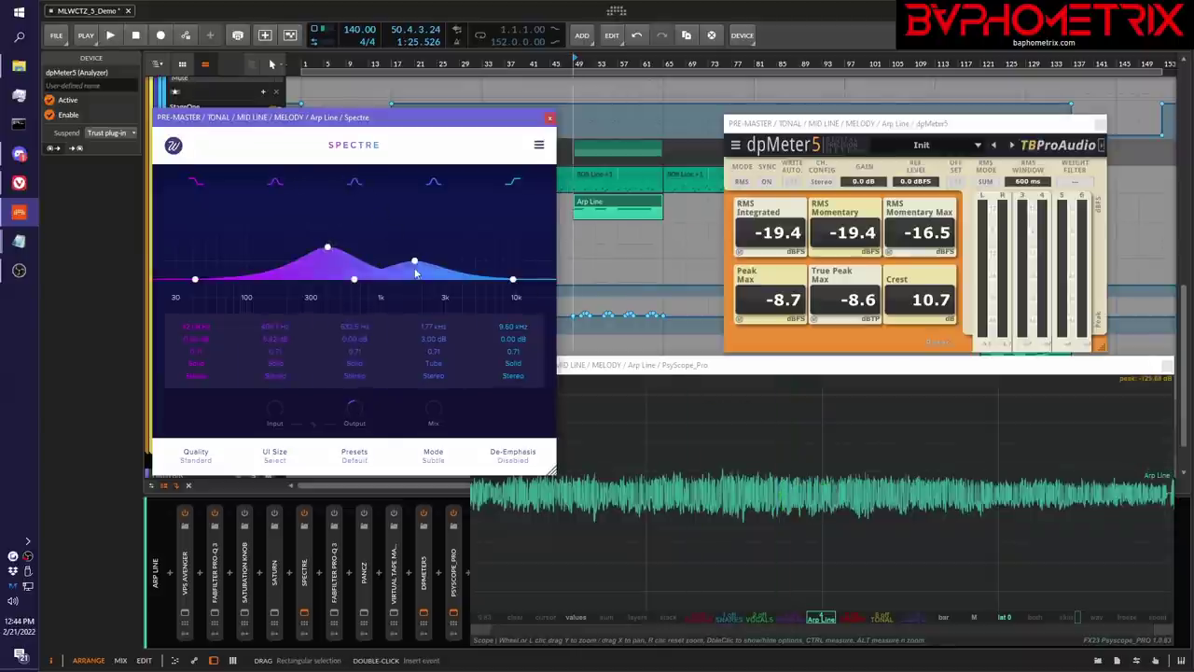
pyautogui.click(434, 409)
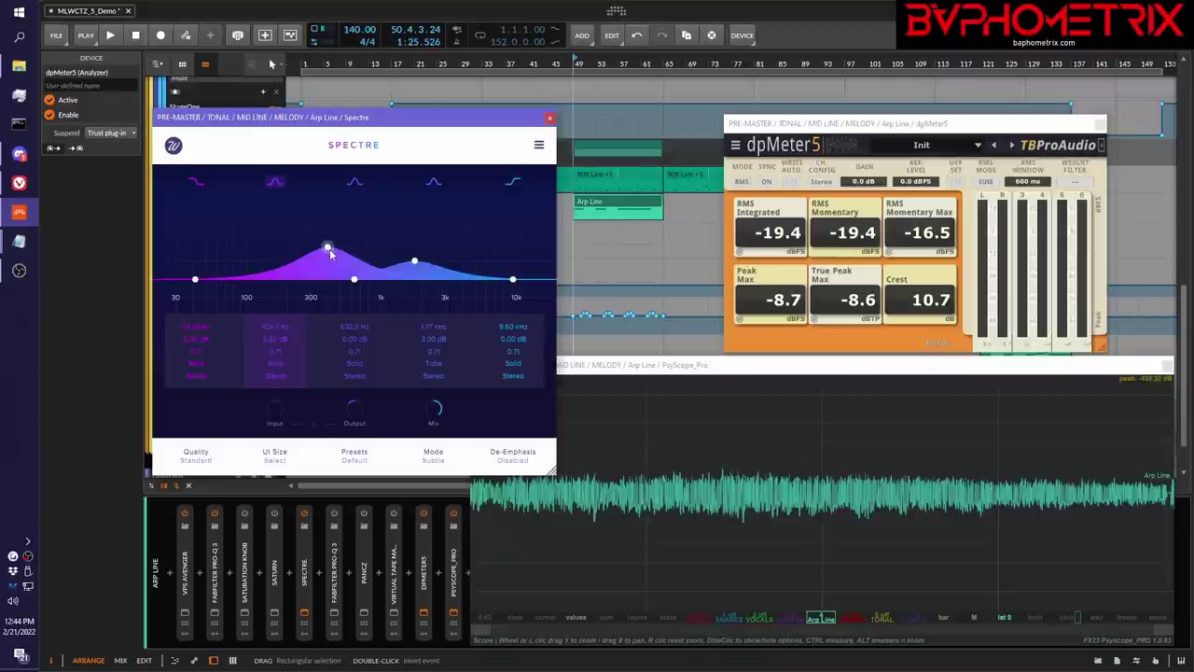
pyautogui.moveTo(442, 412)
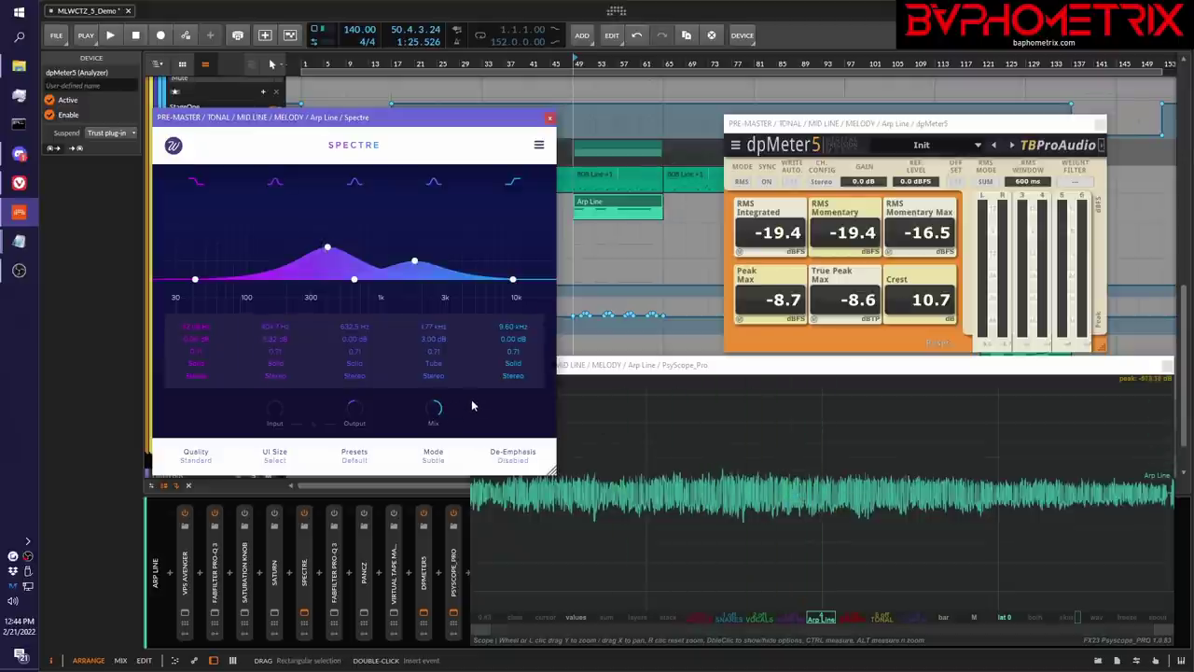
pyautogui.press('space')
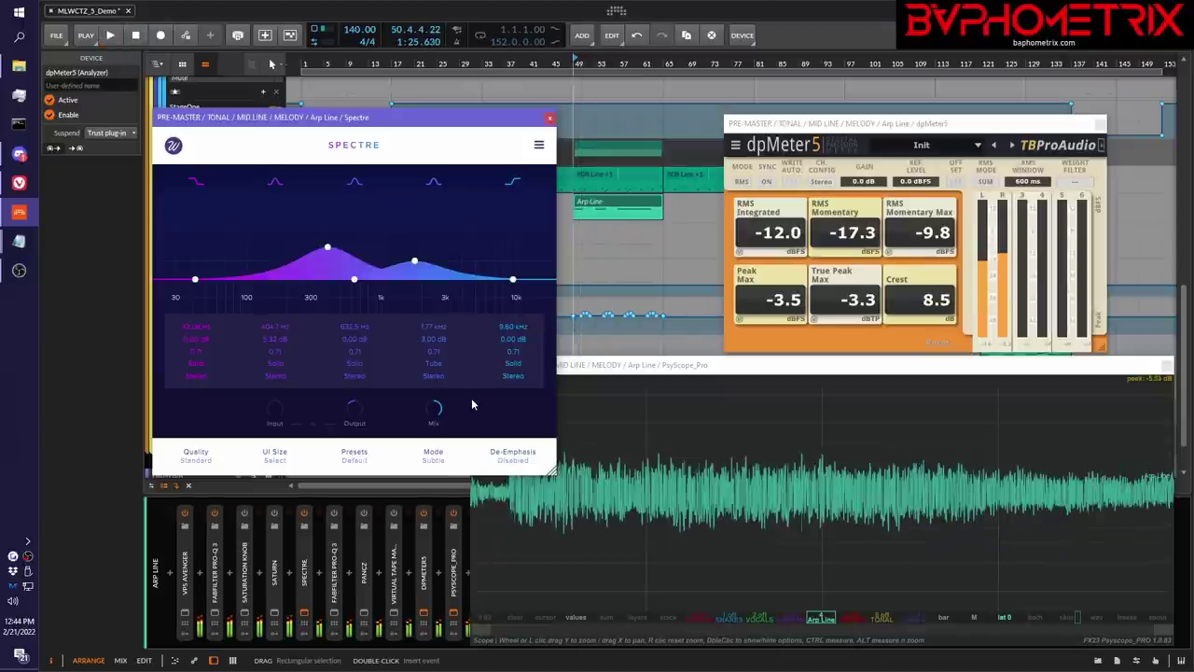
pyautogui.press('space')
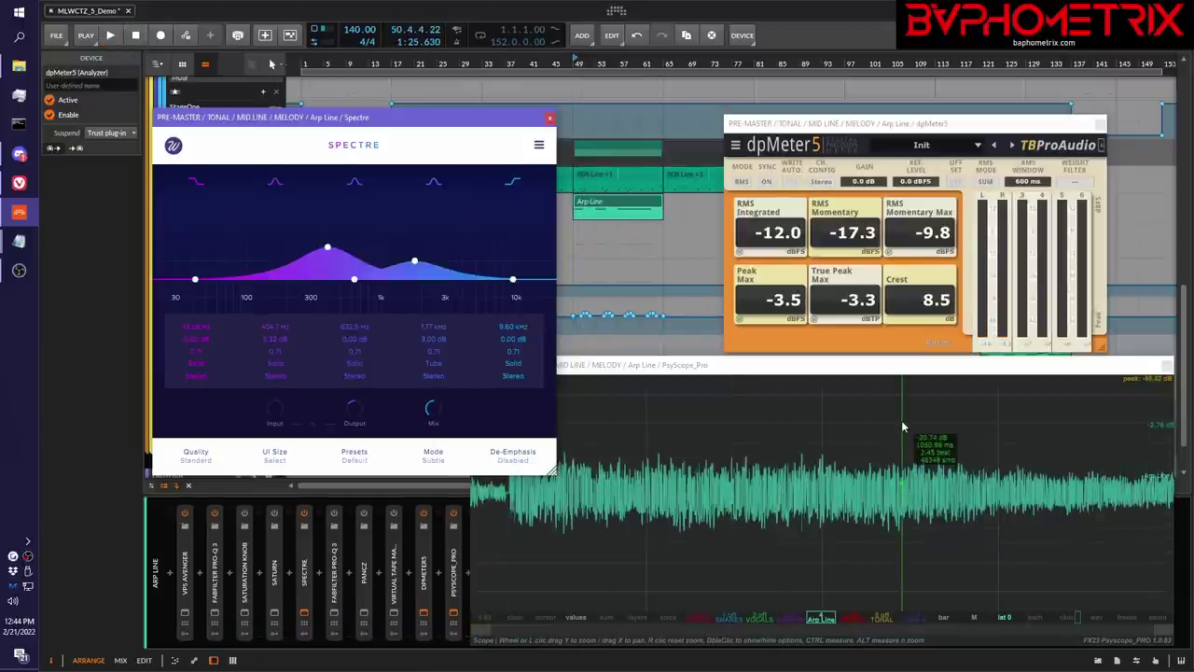
pyautogui.press('space')
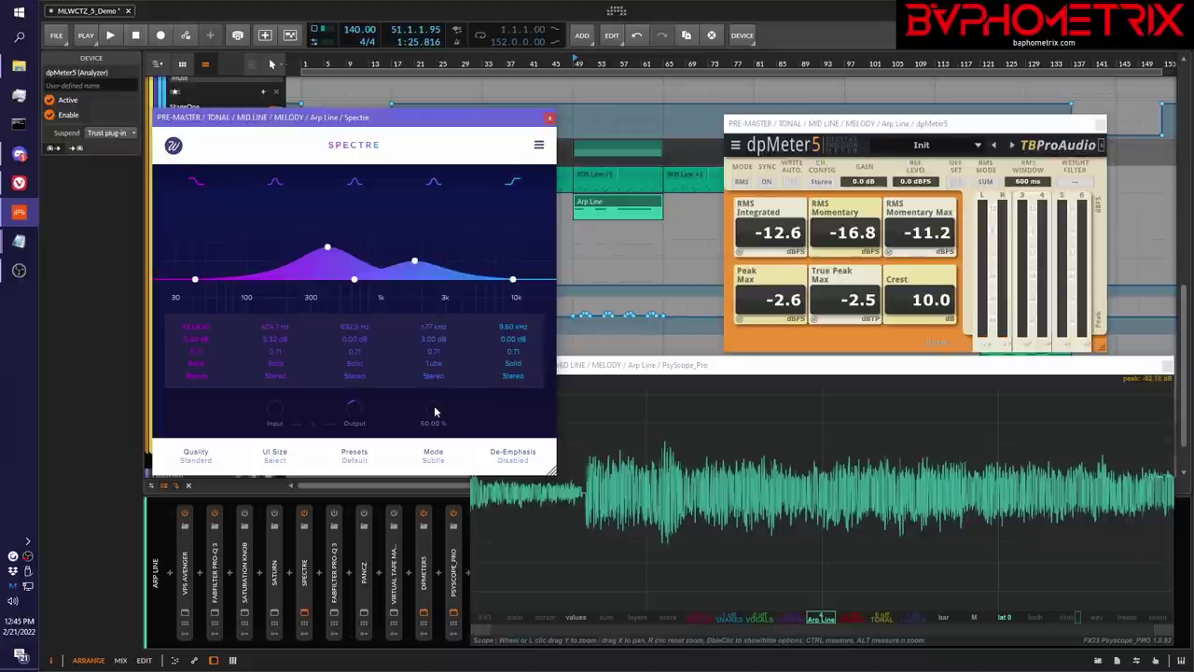
# - A/B Spectre against the dry Arp Line during playback, leaving it enabled, then stop
pyautogui.press('space')
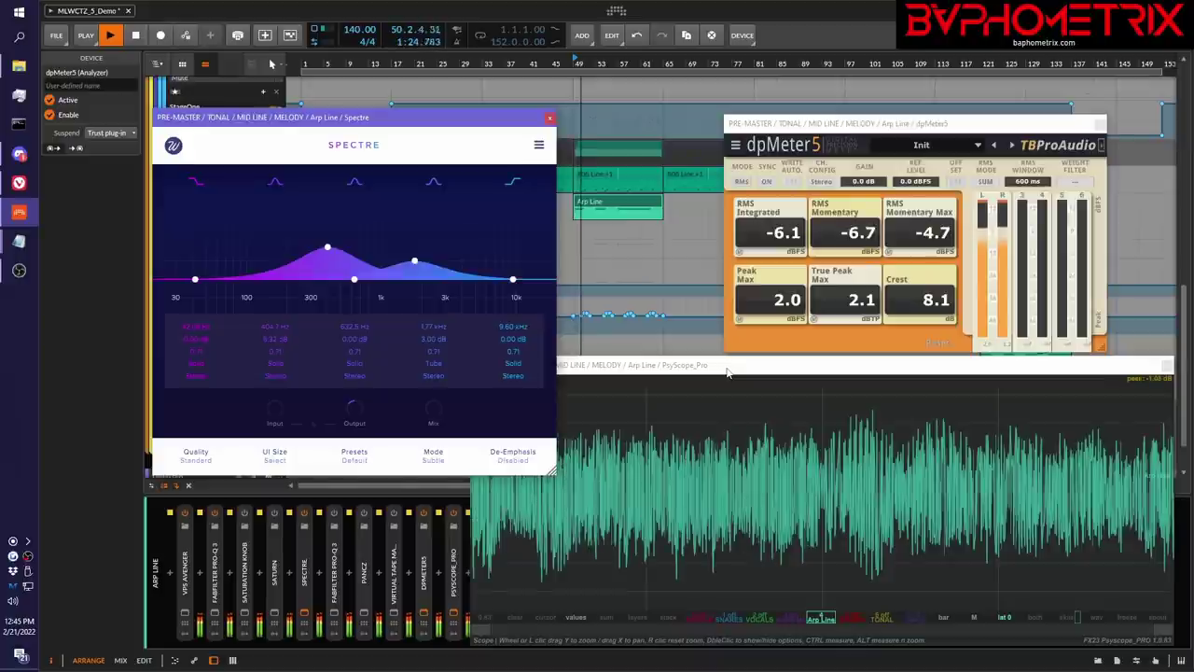
pyautogui.press('space')
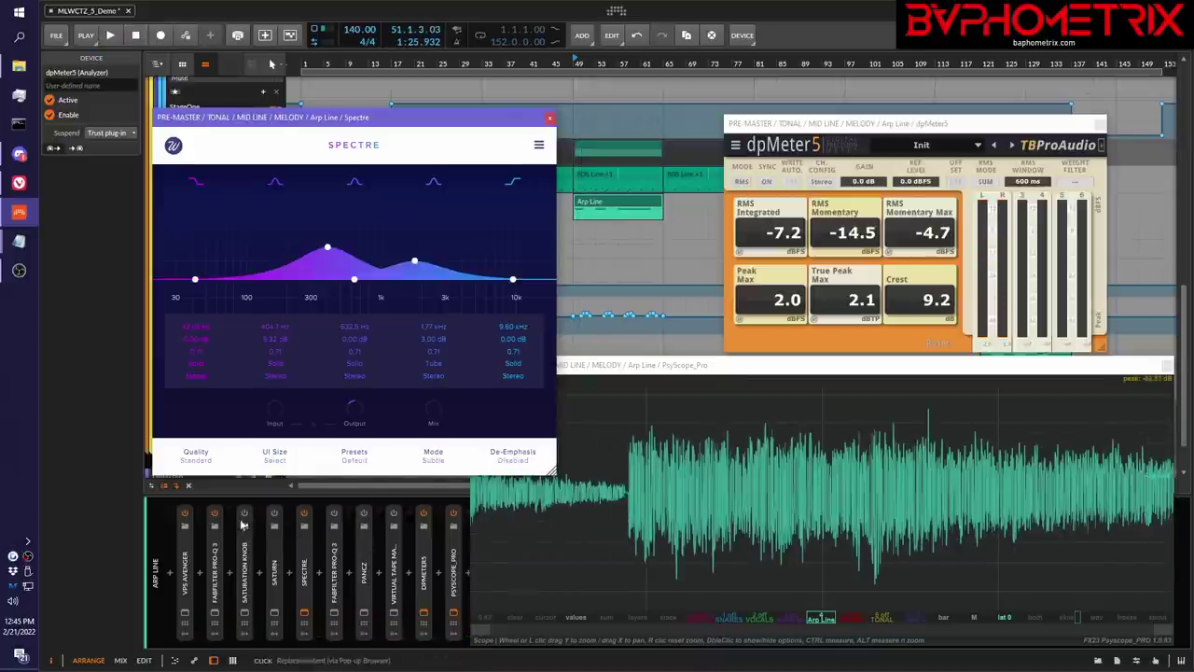
pyautogui.click(306, 516)
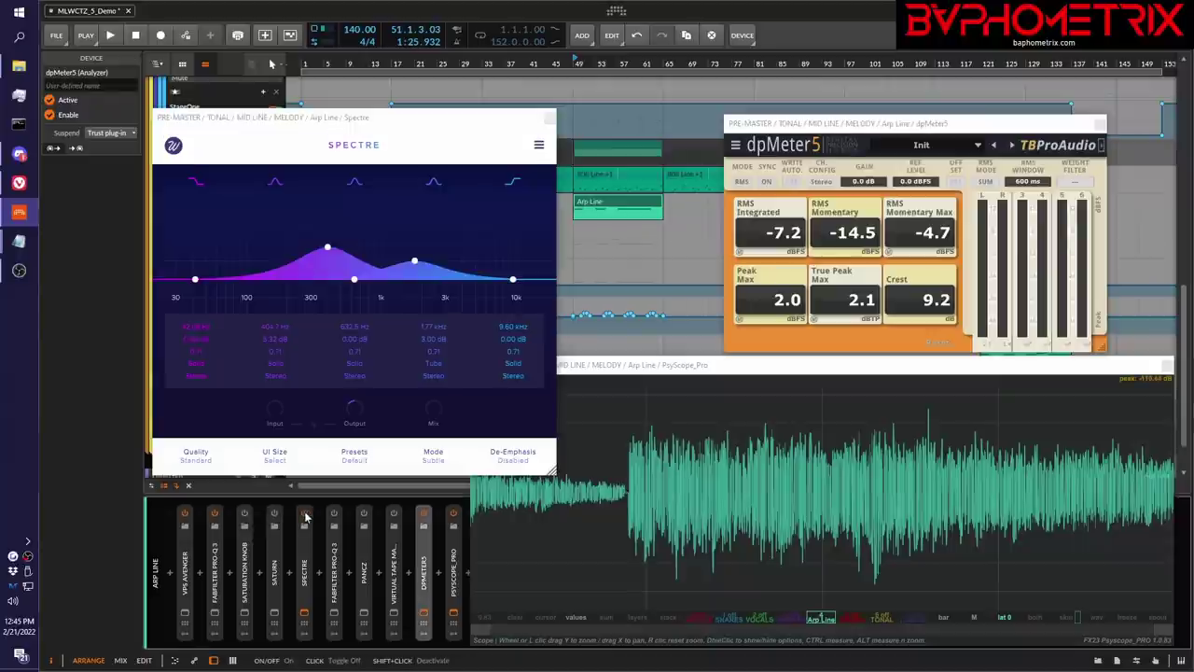
pyautogui.press('space')
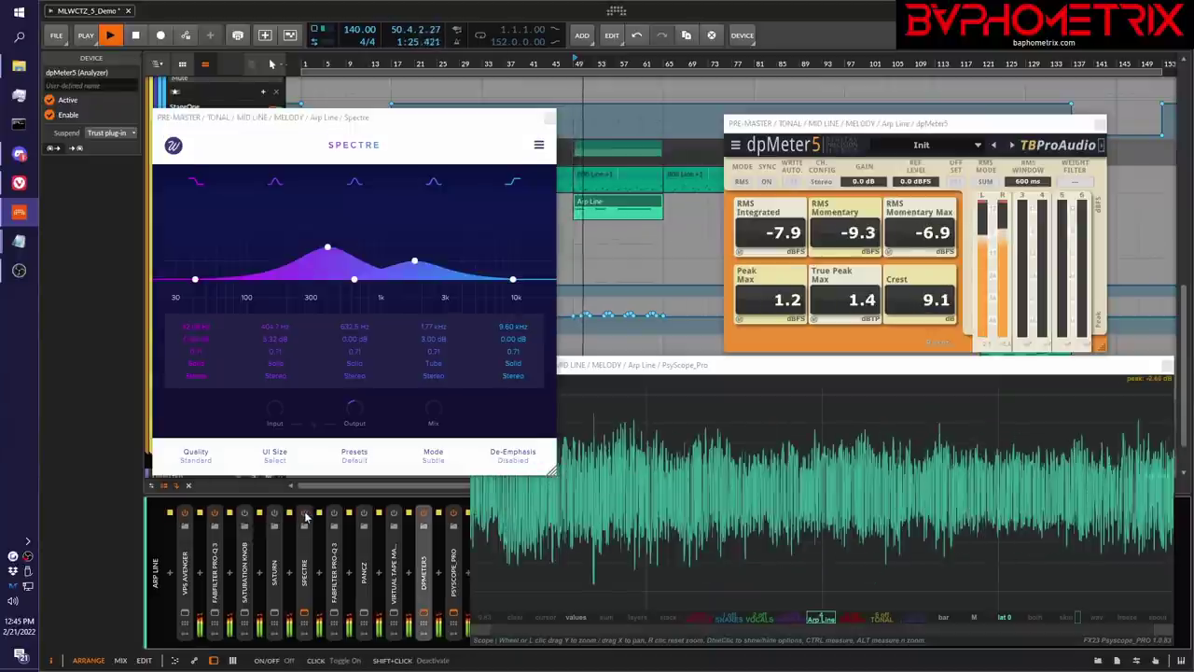
pyautogui.click(306, 516)
pyautogui.press('space')
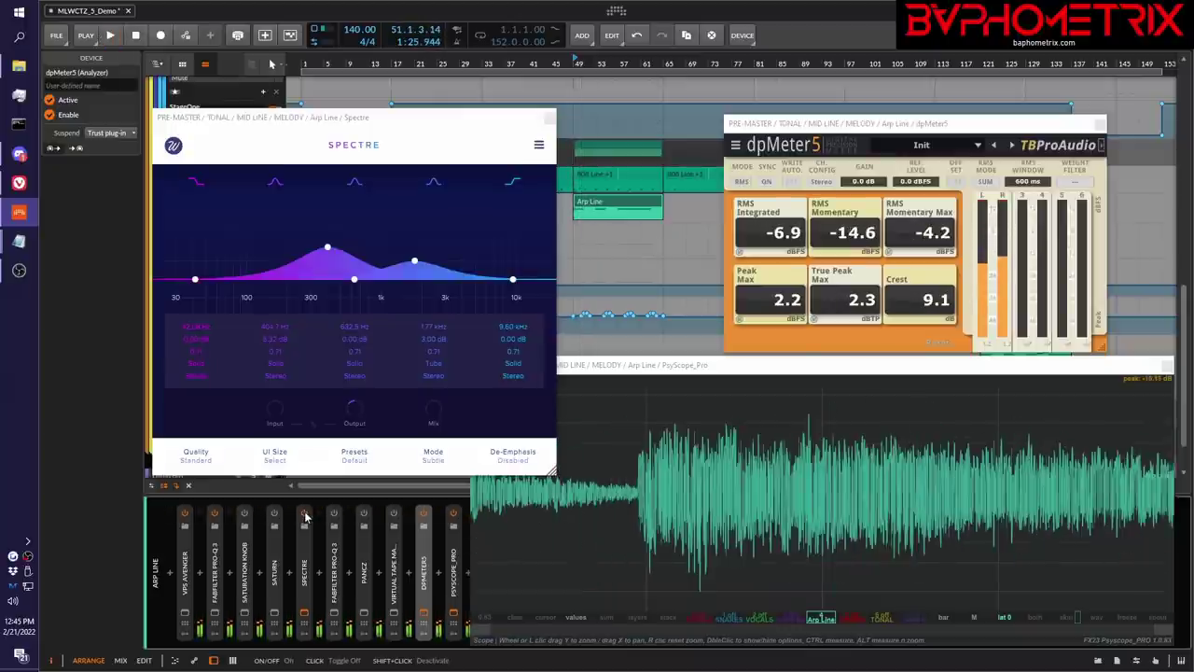
pyautogui.click(306, 516)
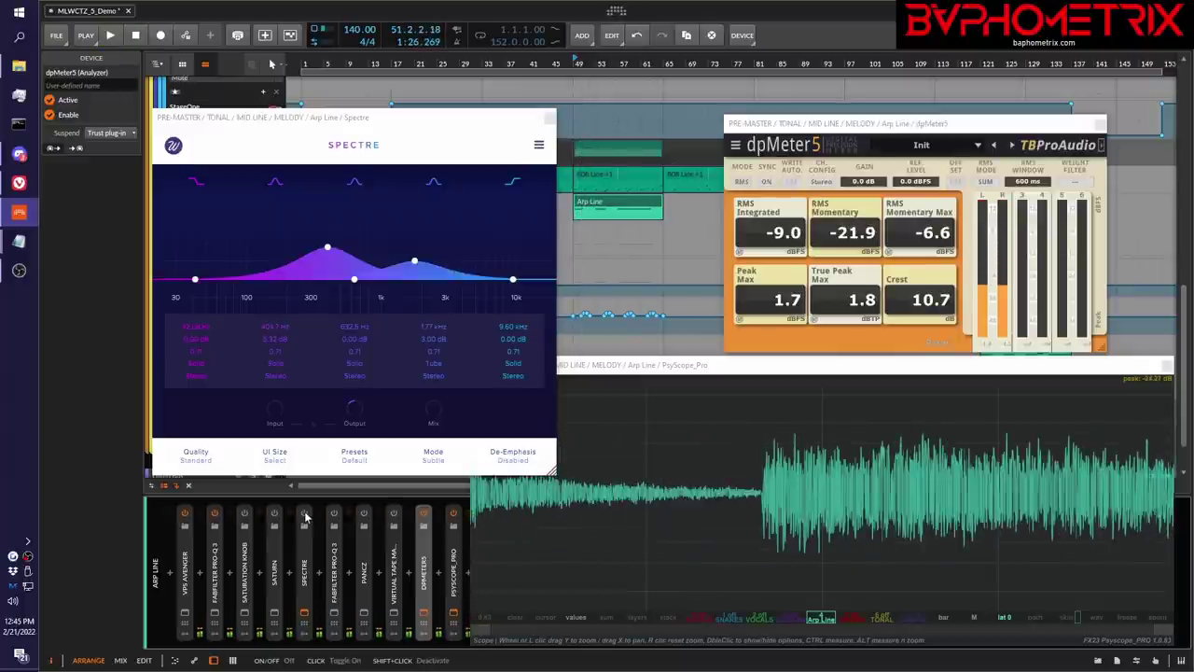
pyautogui.click(306, 514)
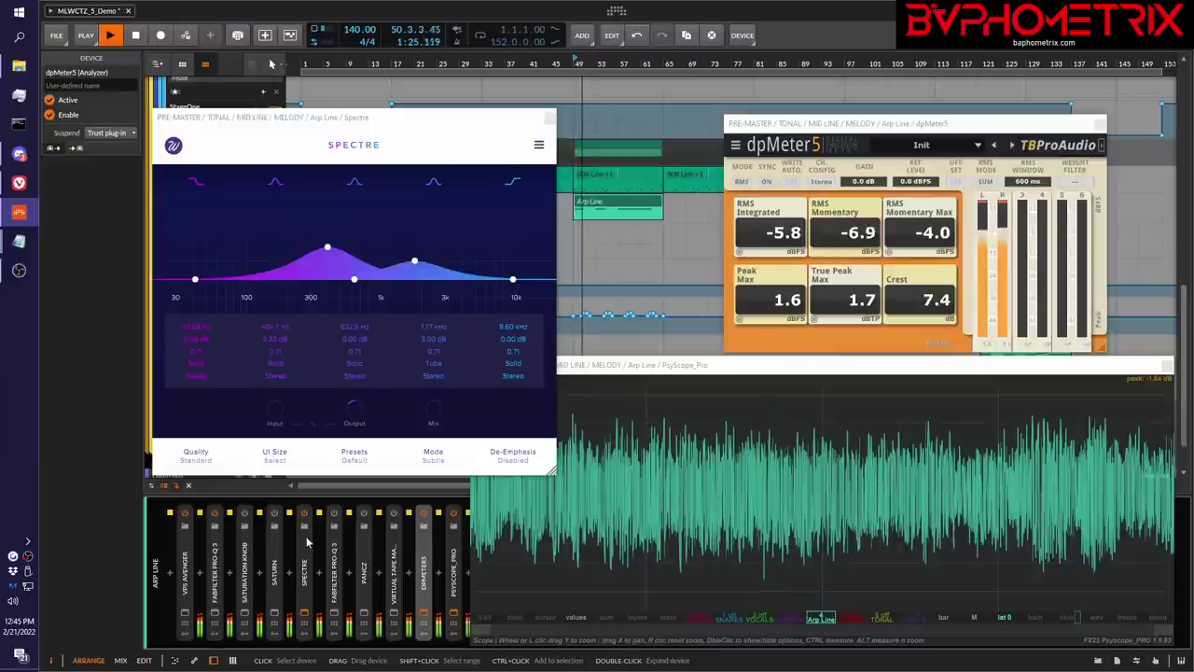
pyautogui.press('space')
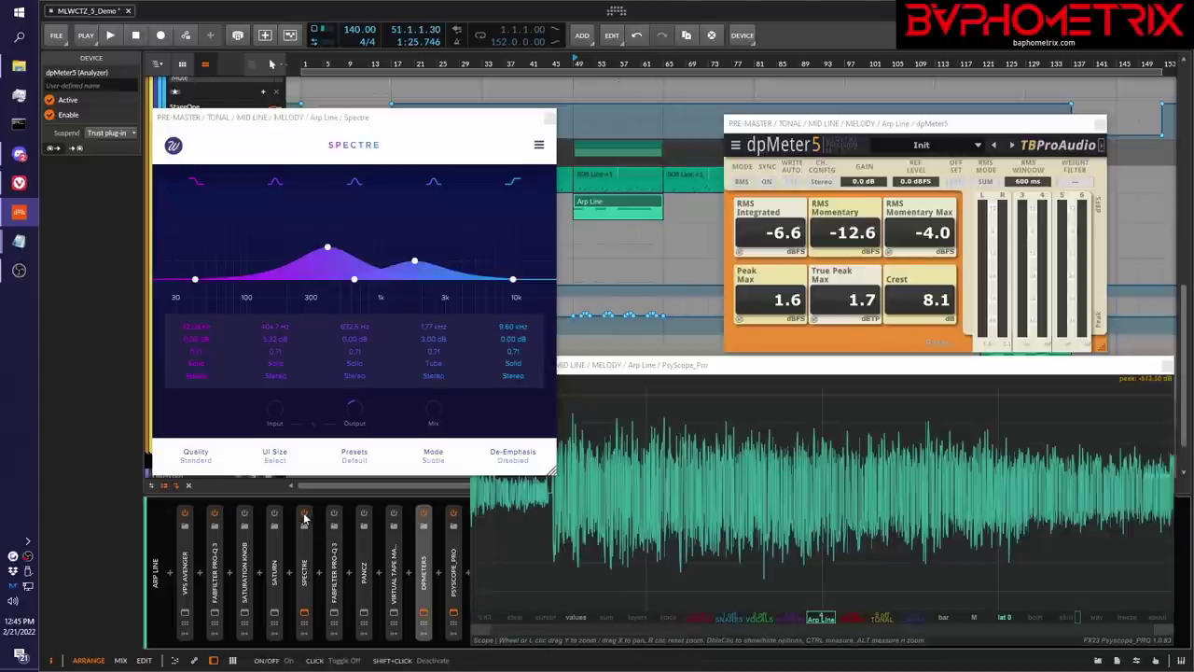
# - Play and stop the Arp Line twice to hear Spectre's saturation
pyautogui.press('space')
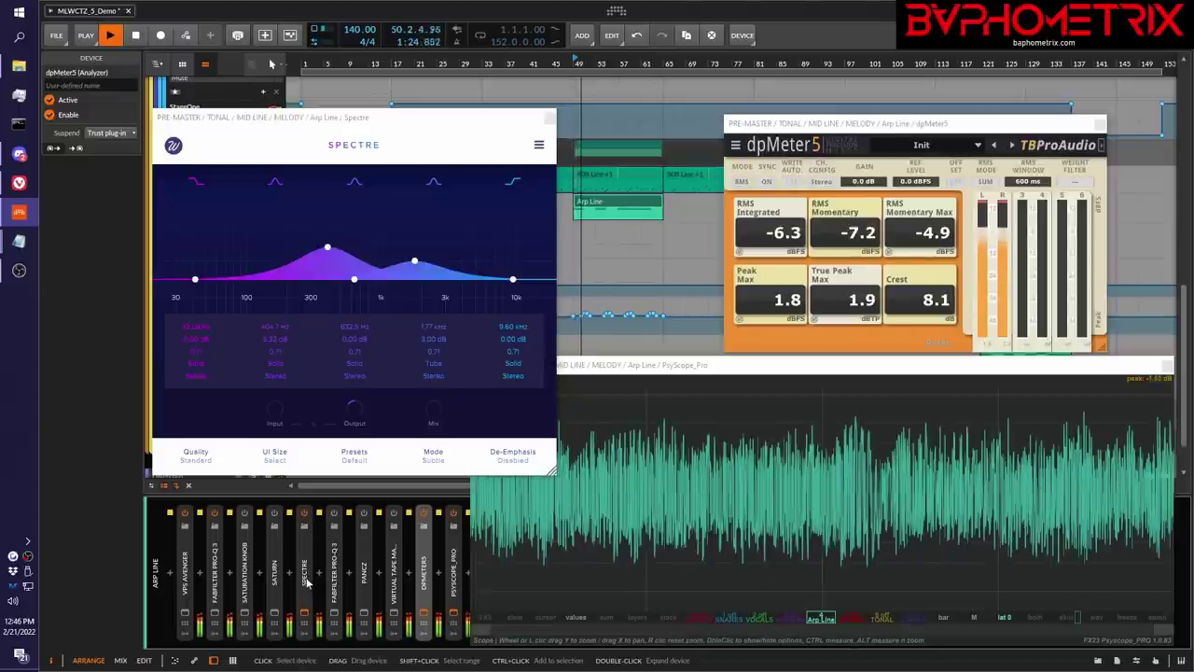
pyautogui.press('space')
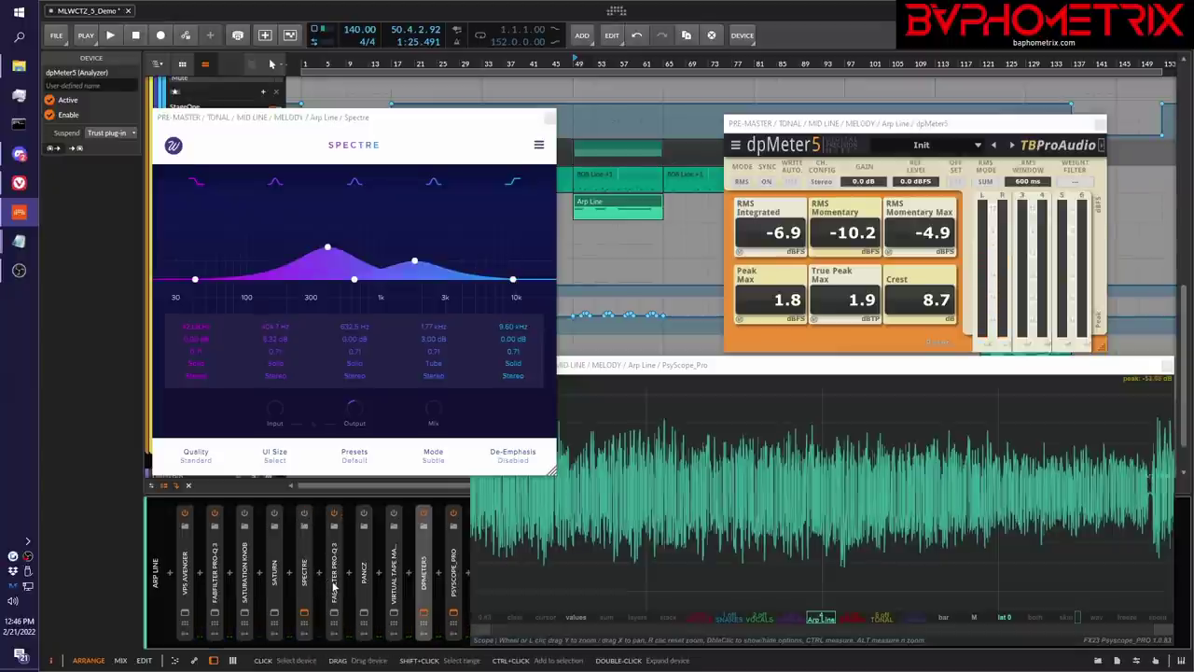
pyautogui.press('space')
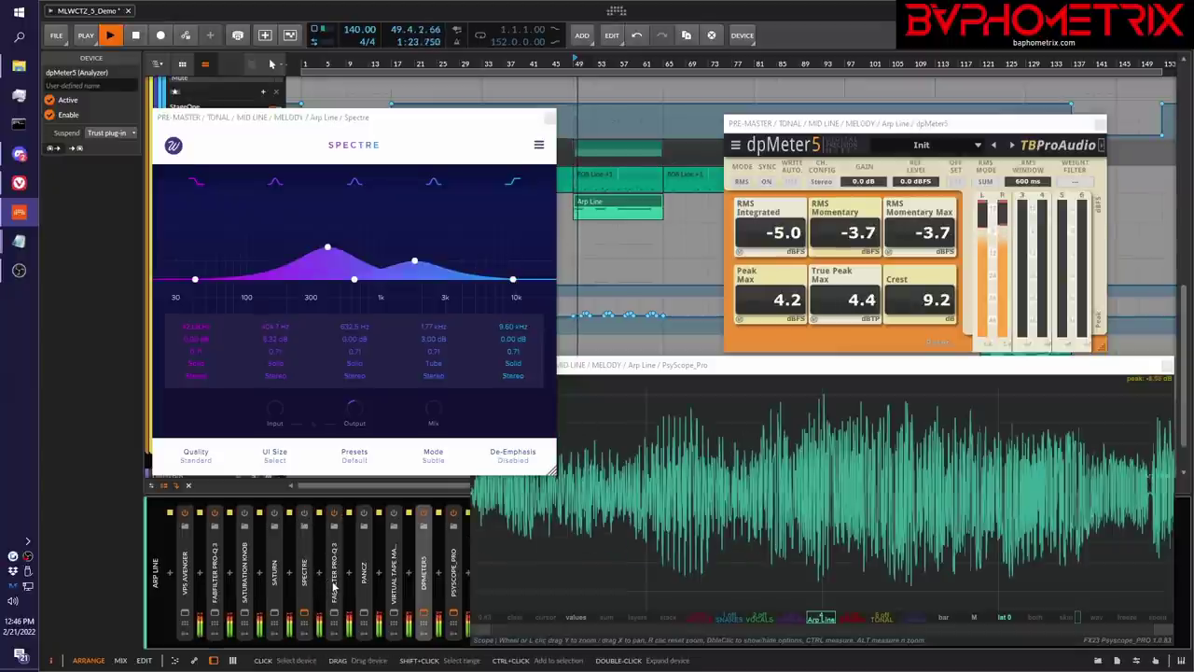
pyautogui.press('space')
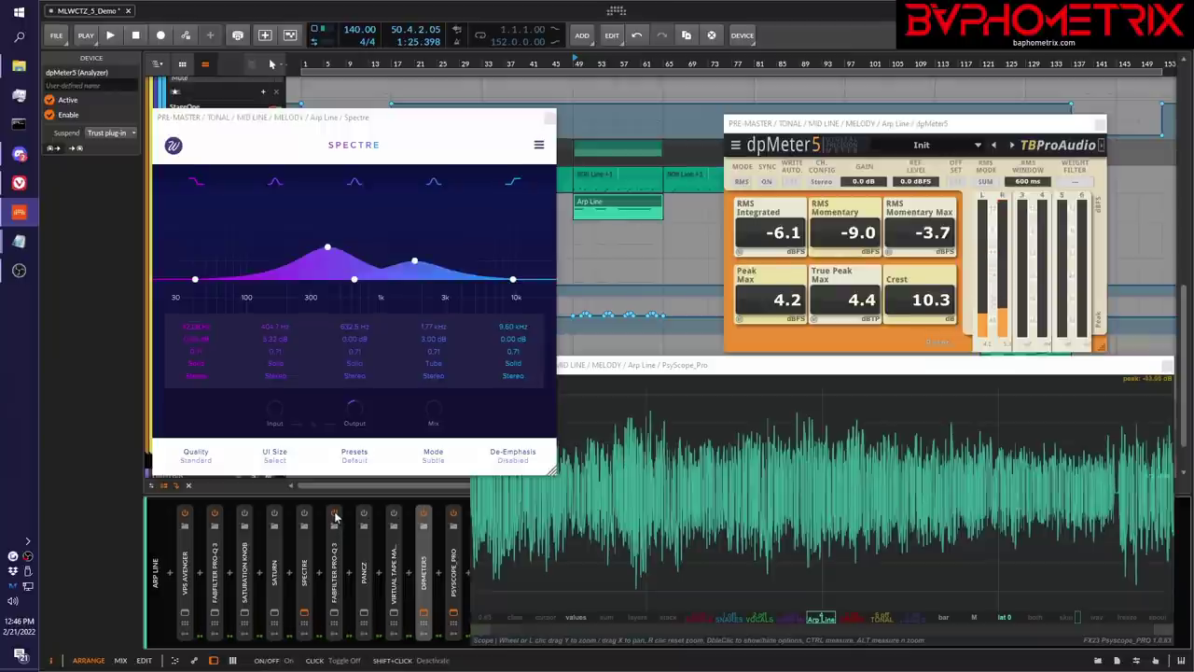
# - Select Spectre's 9.60 kHz high band and audition it over several playbacks from bar 49
pyautogui.click(513, 279)
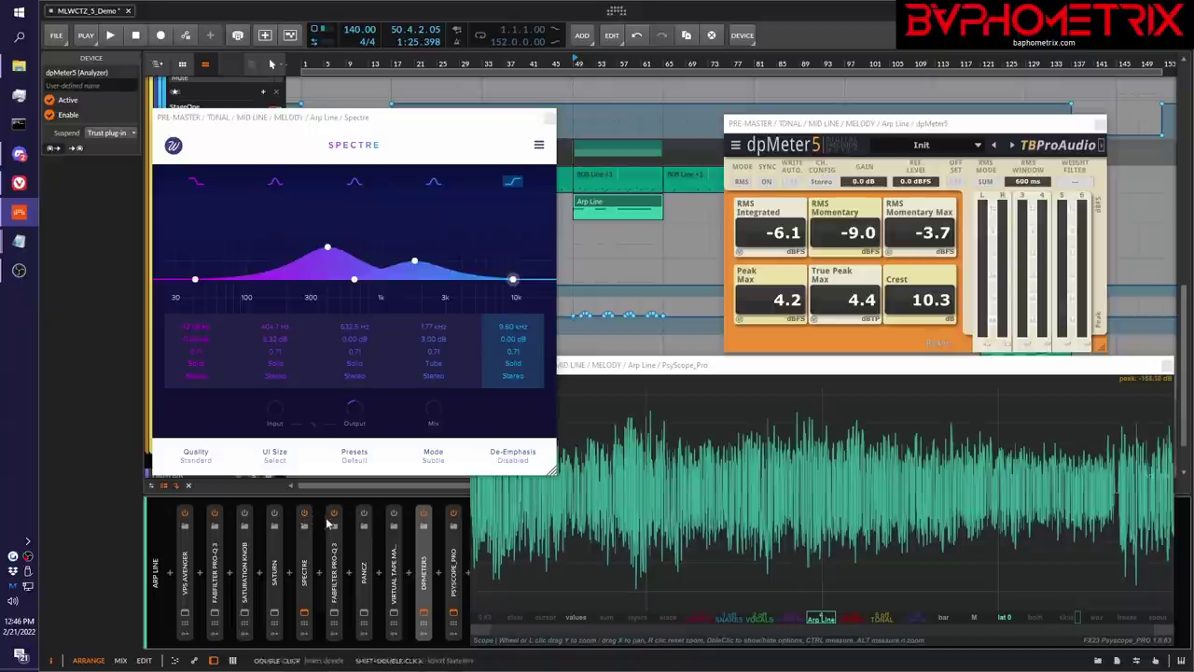
pyautogui.press('space')
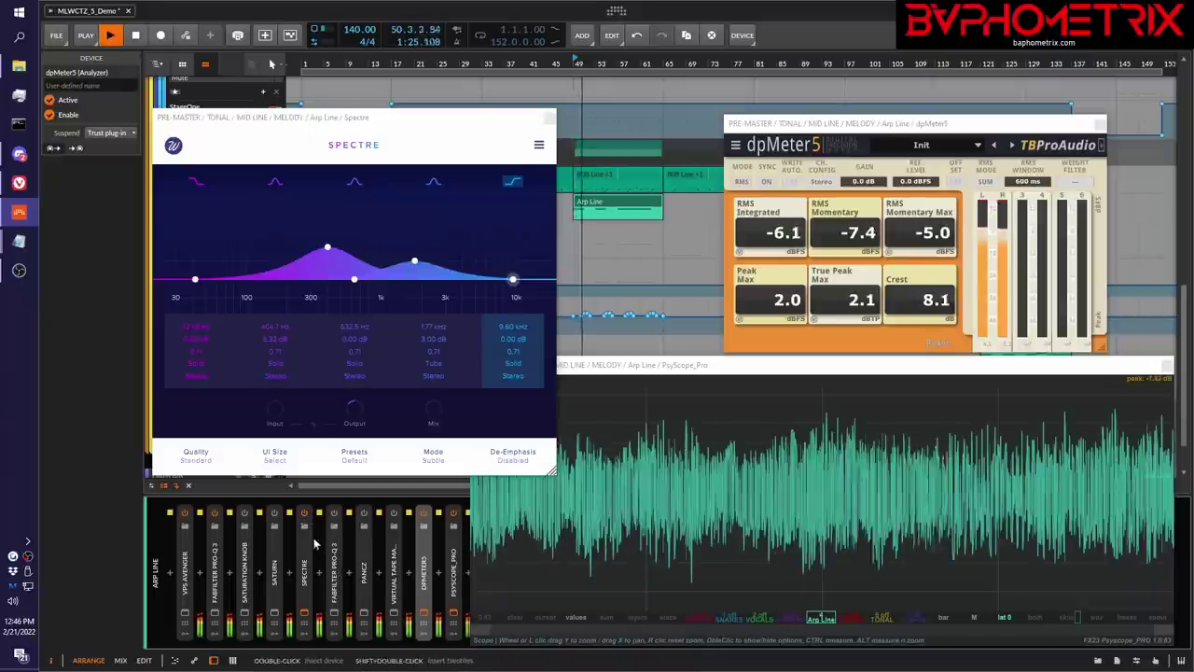
pyautogui.press('space')
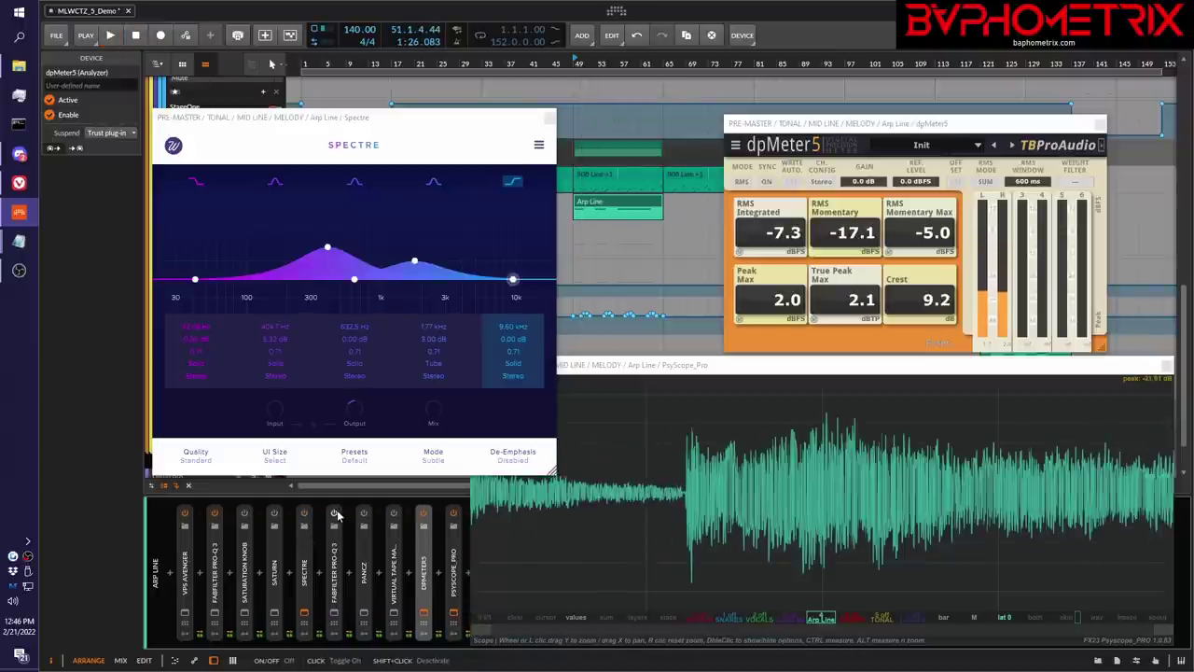
pyautogui.press('space')
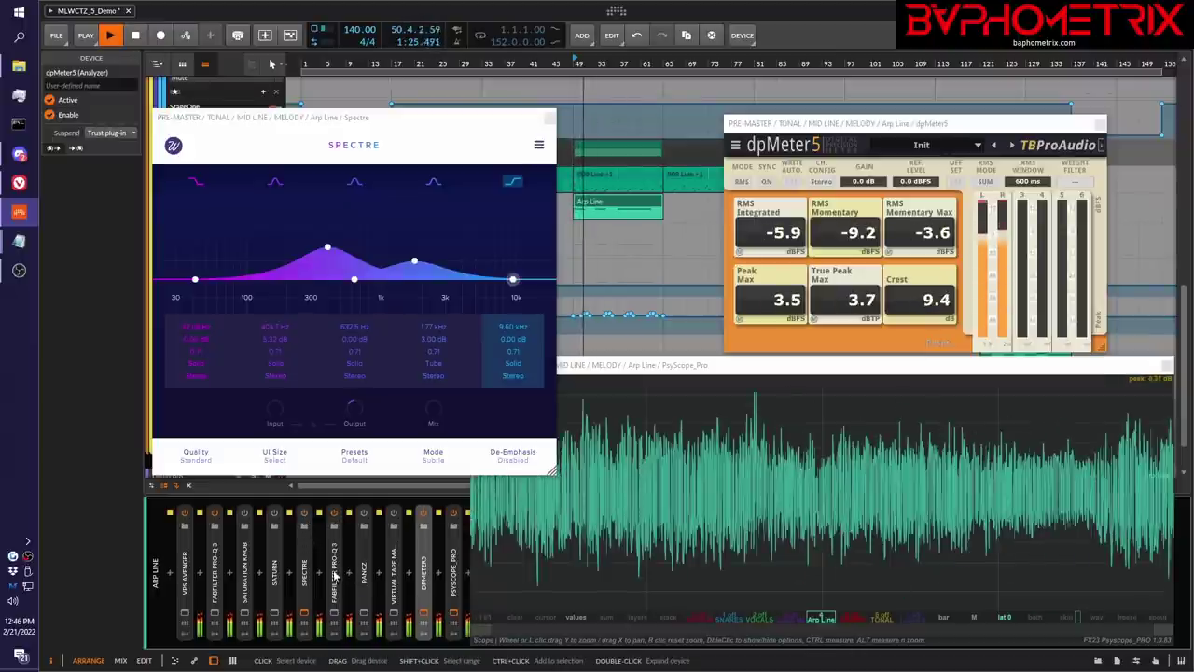
pyautogui.press('space')
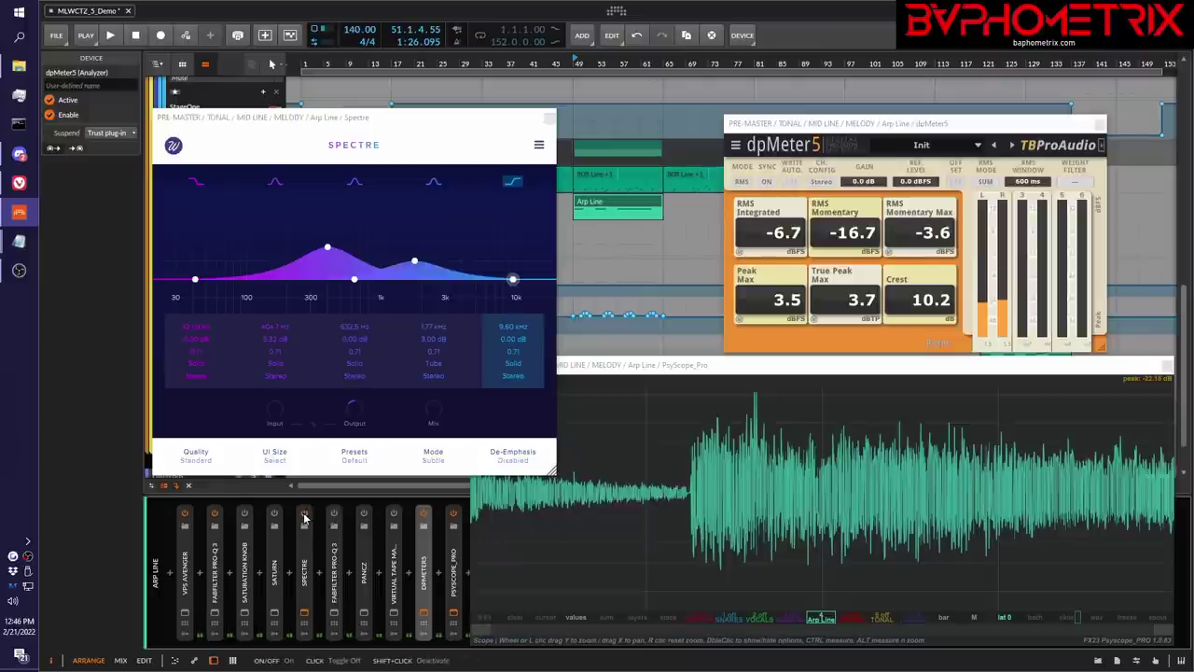
pyautogui.press('space')
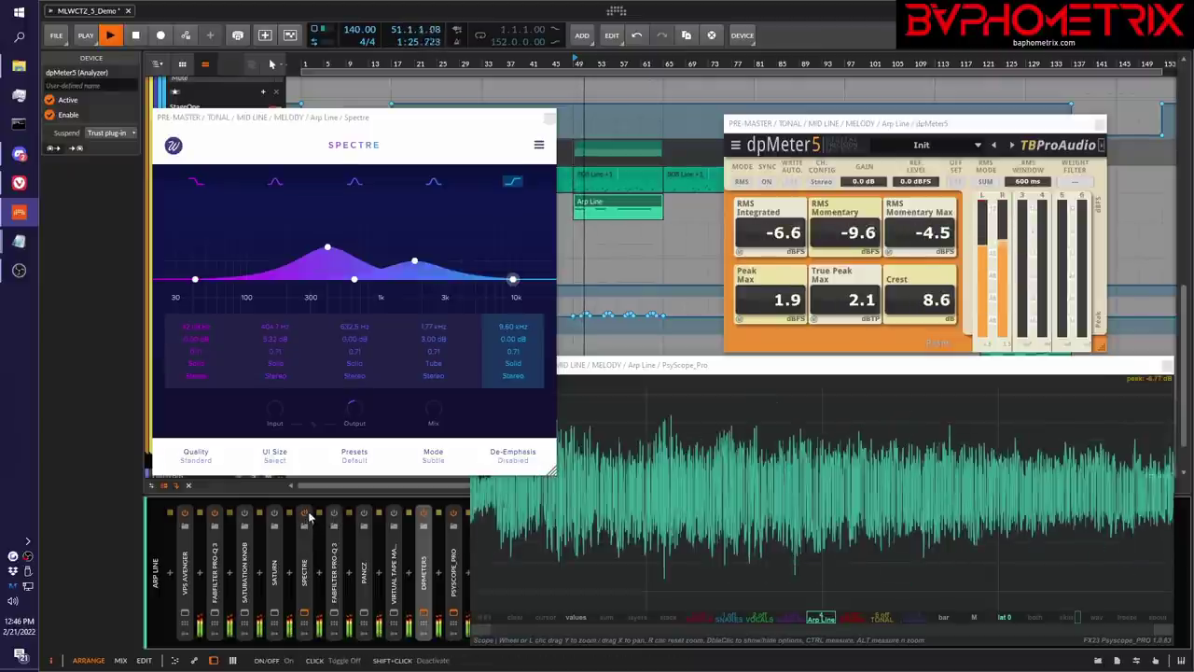
pyautogui.press('space')
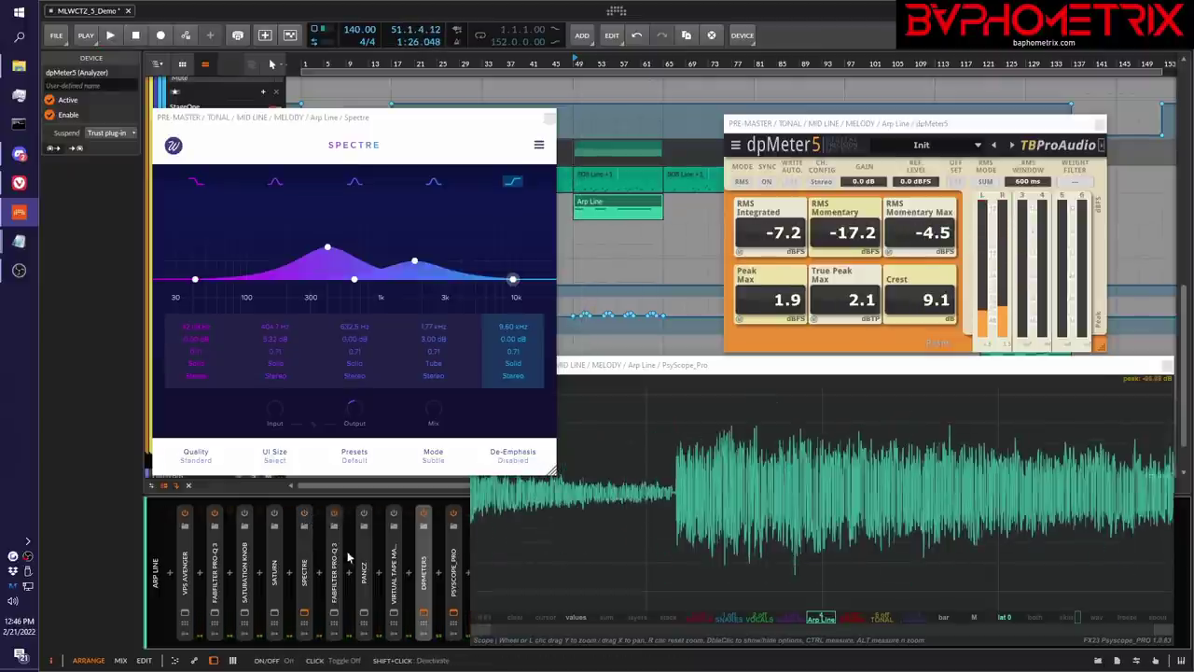
pyautogui.press('space')
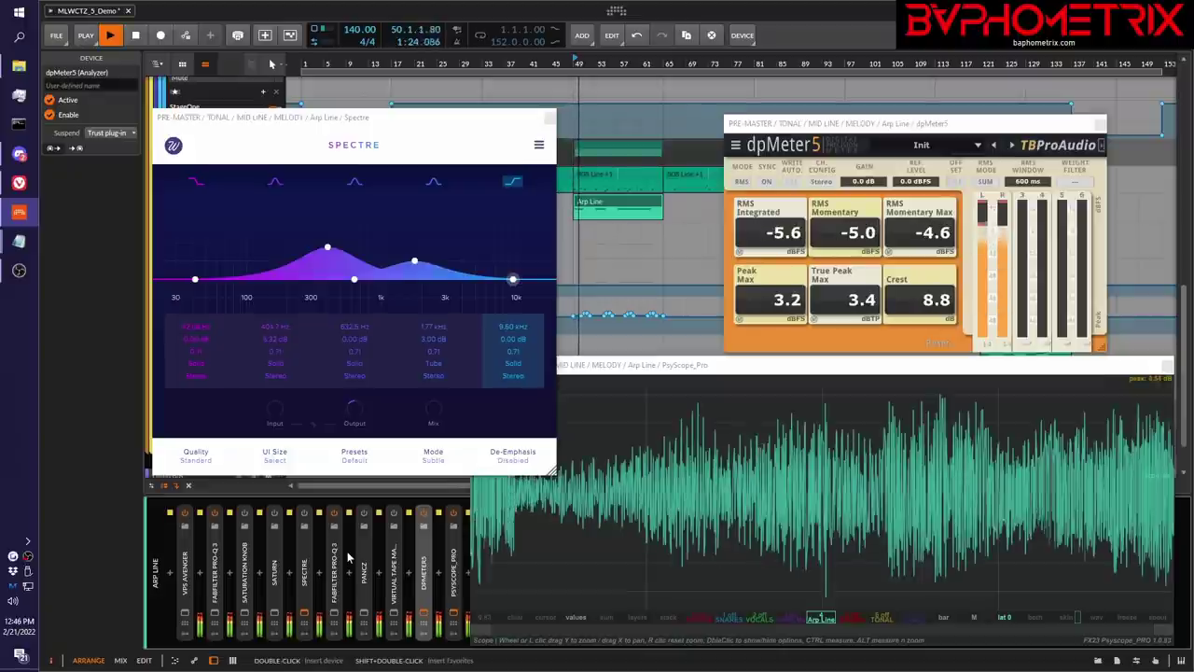
pyautogui.press('space')
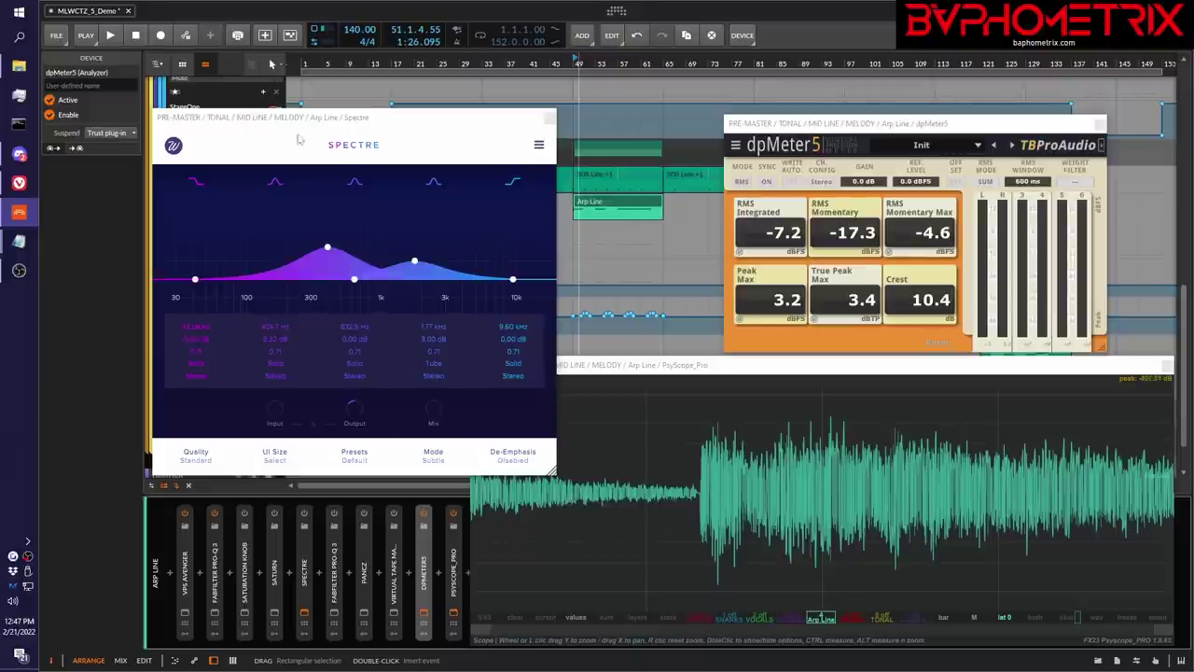
# - Close the Spectre window and switch on the Pancz clipper in the Arp Line chain
pyautogui.click(549, 117)
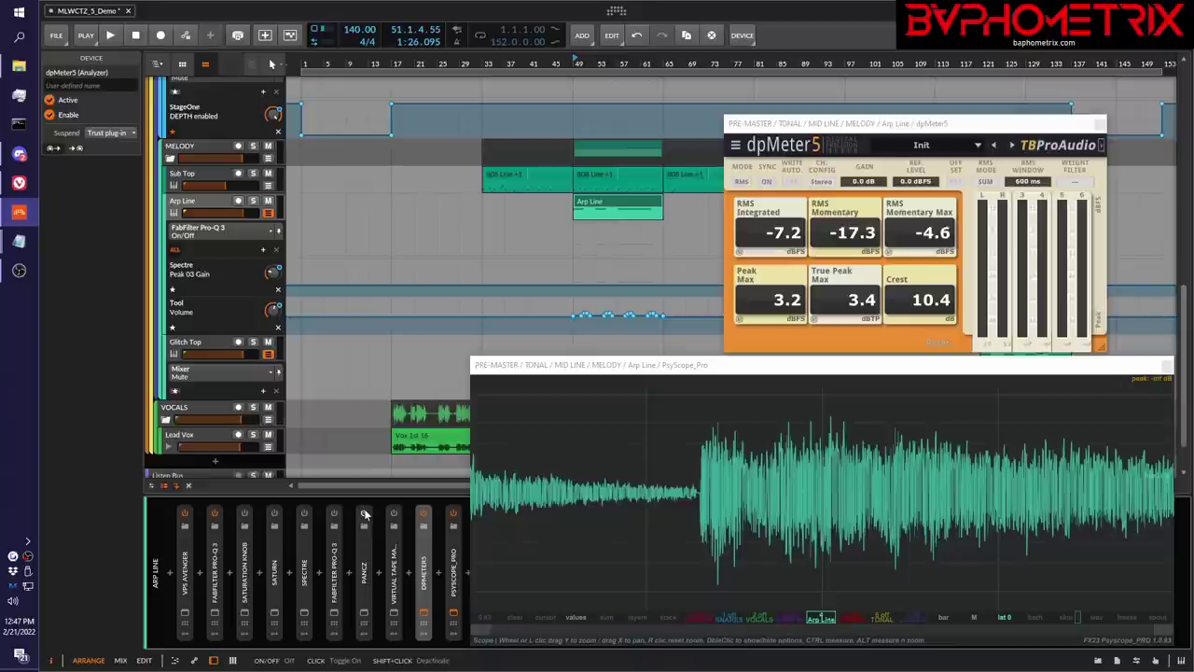
pyautogui.click(363, 513)
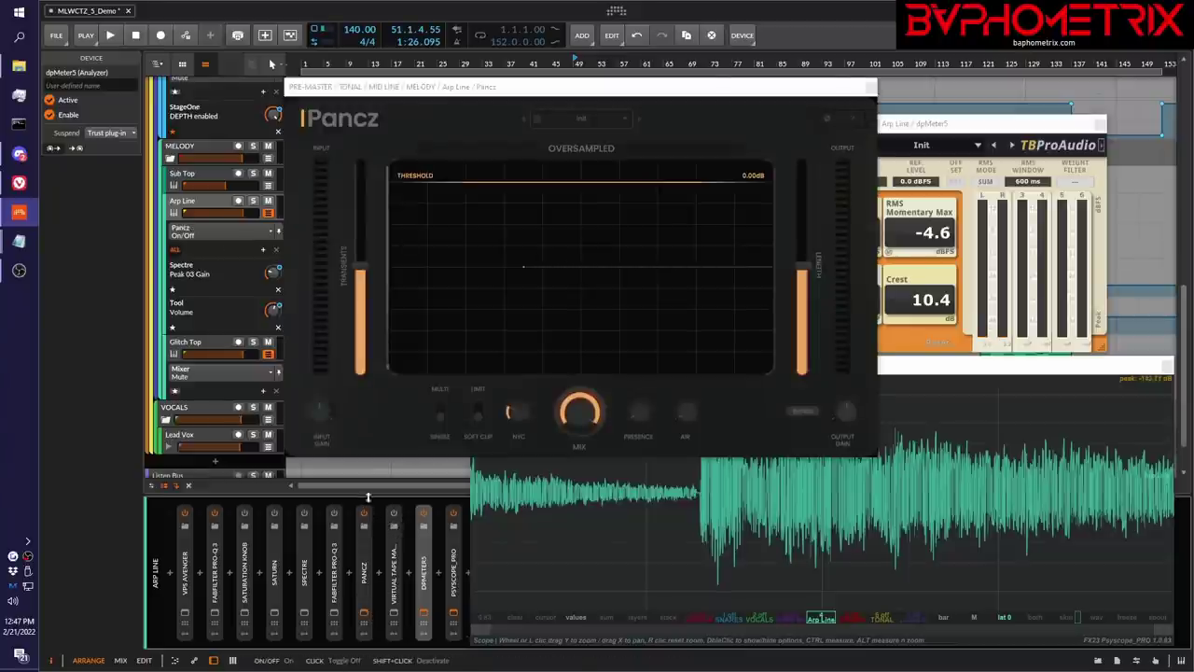
# - Move the Pancz window up and left so dpMeter5's readings are visible
pyautogui.moveTo(565, 92); pyautogui.dragTo(385, 42)
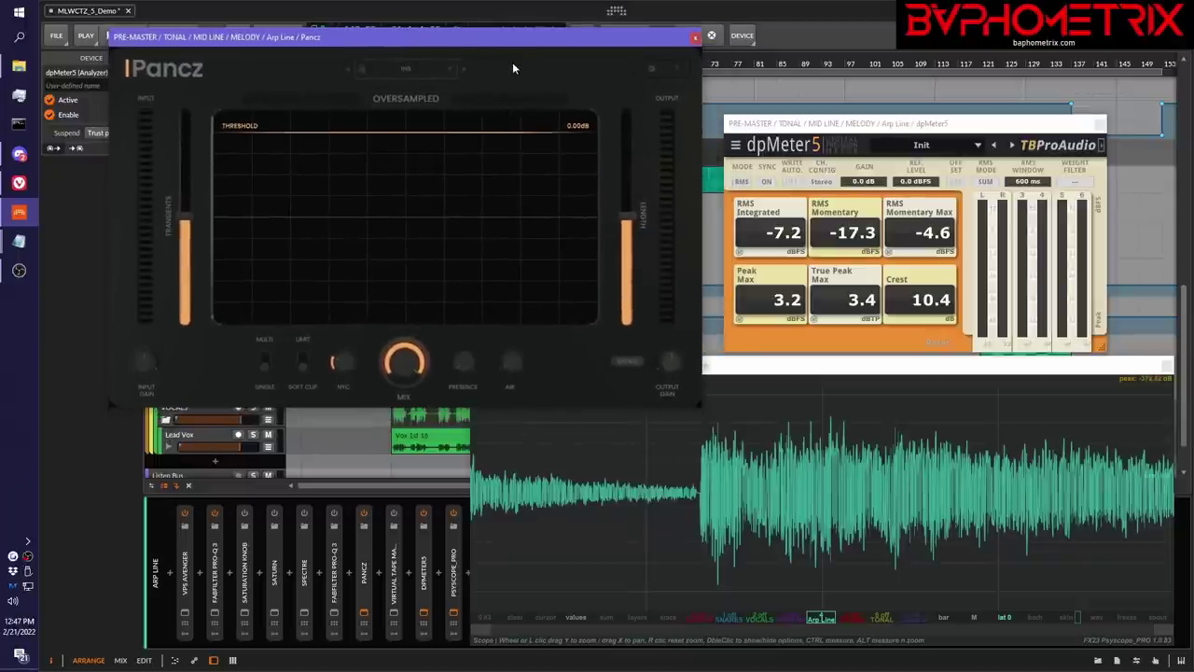
pyautogui.moveTo(460, 41); pyautogui.dragTo(465, 44)
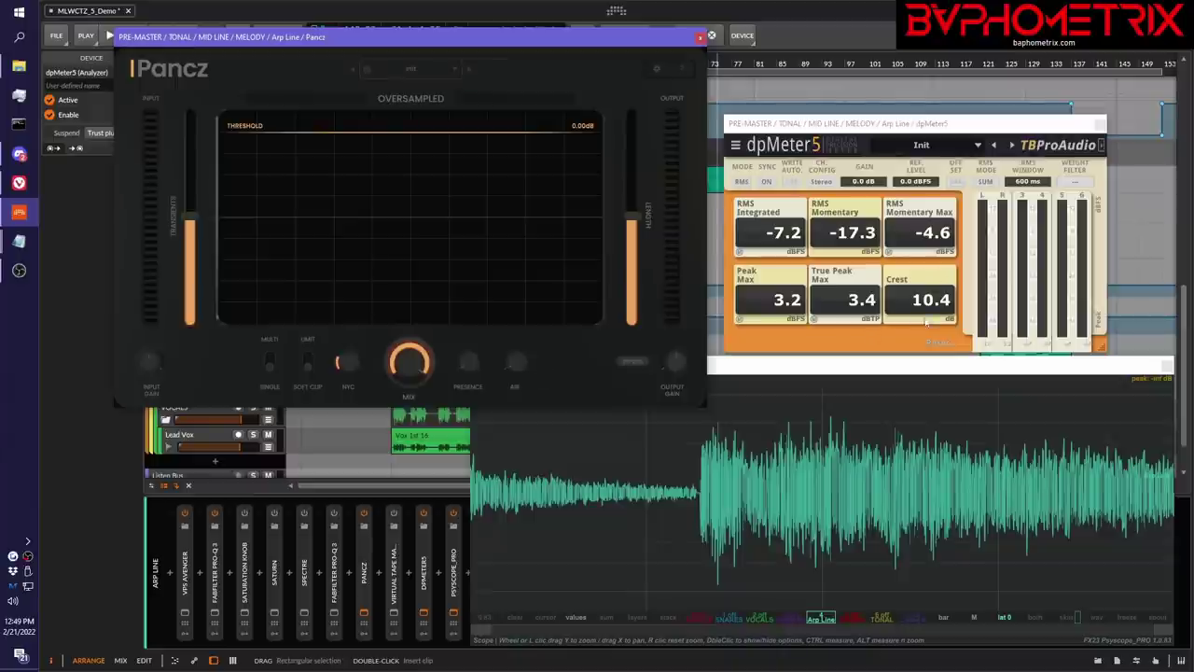
# - Play the Arp Line through Pancz, then close the Pancz window
pyautogui.press('space')
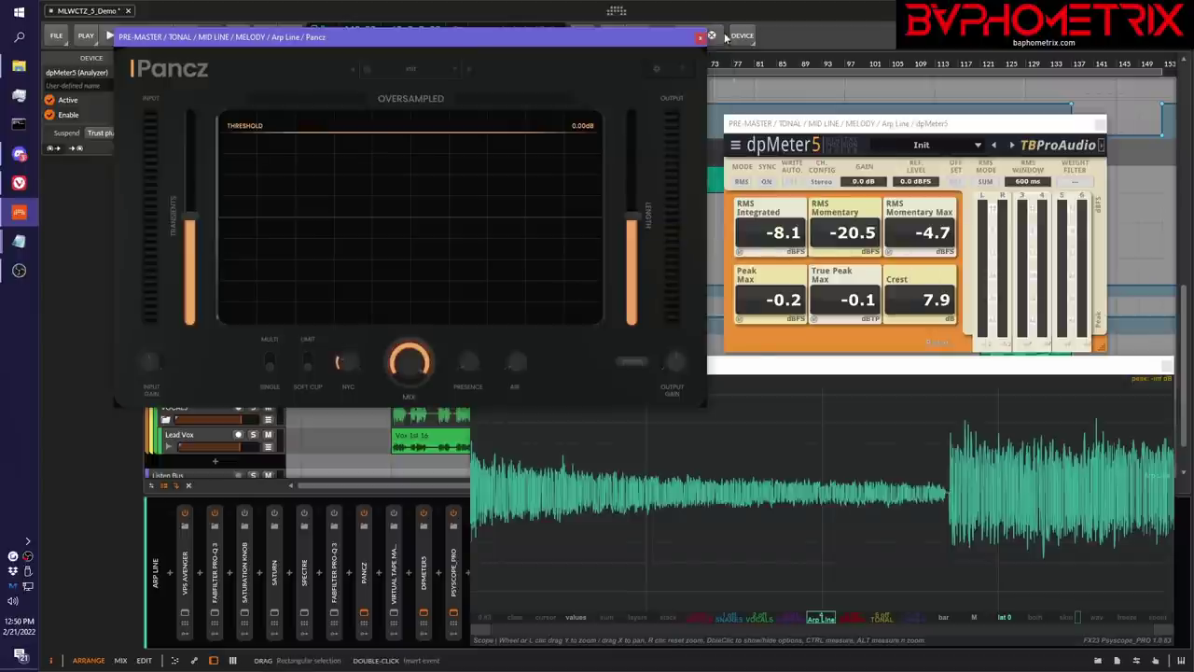
pyautogui.click(701, 37)
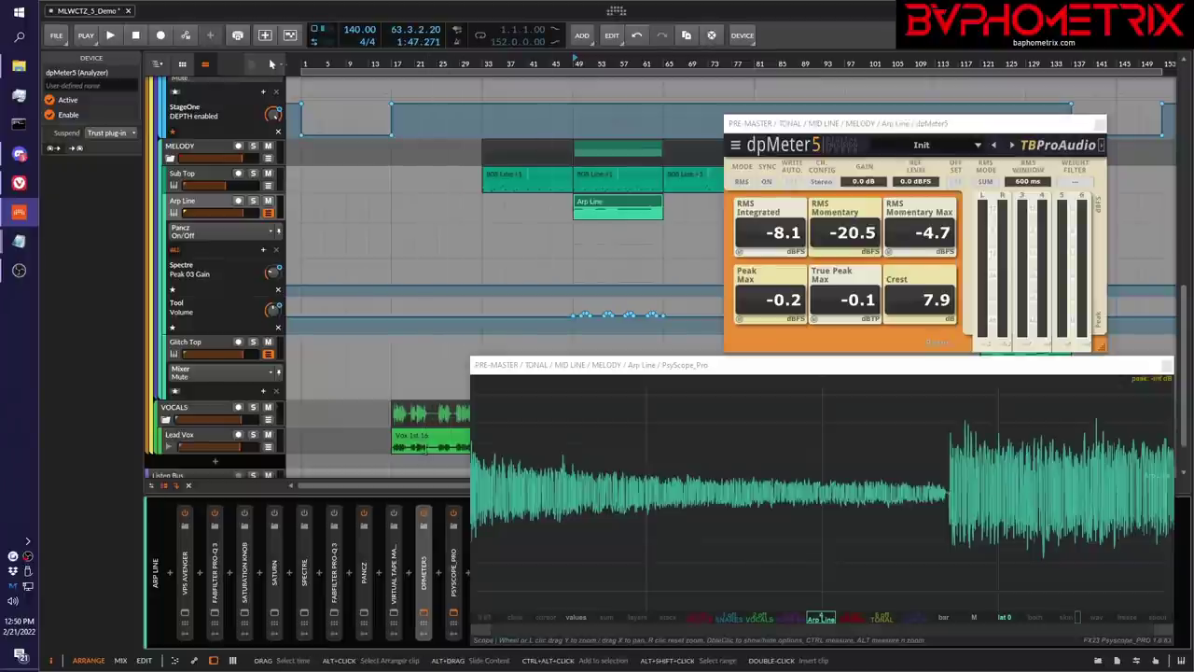
# - Open the Virtual Tape Machines window from the Arp Line device chain
pyautogui.click(394, 620)
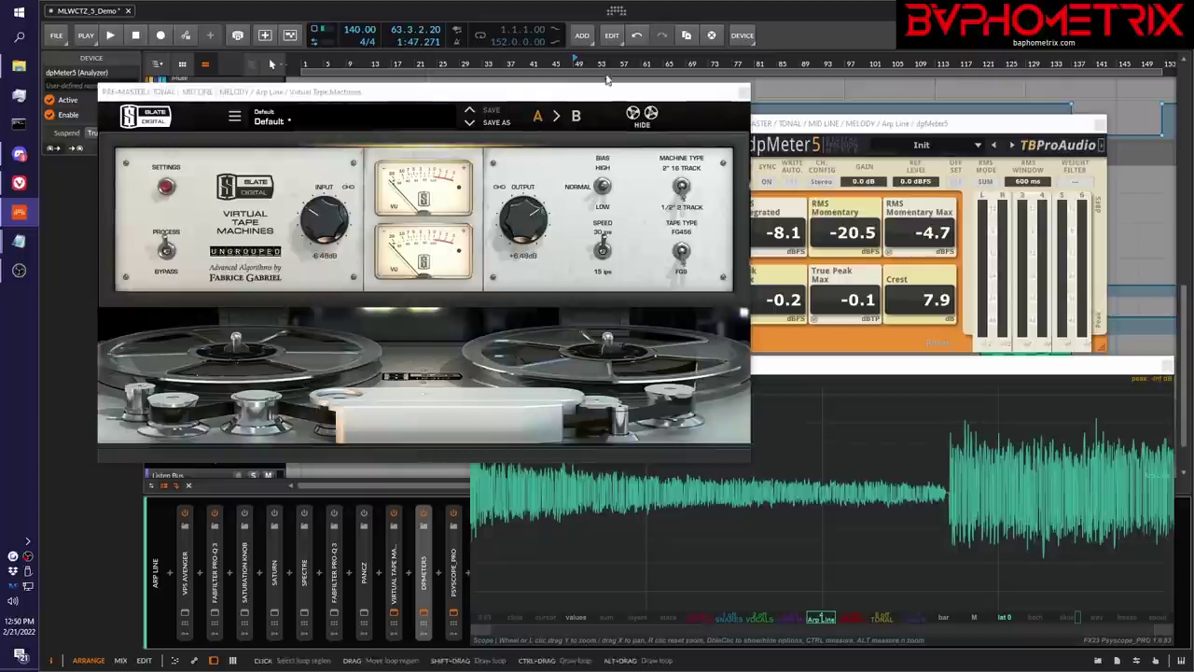
# - Move the Virtual Tape Machines window up-left and play the Arp Line through it
pyautogui.moveTo(598, 92); pyautogui.dragTo(579, 56)
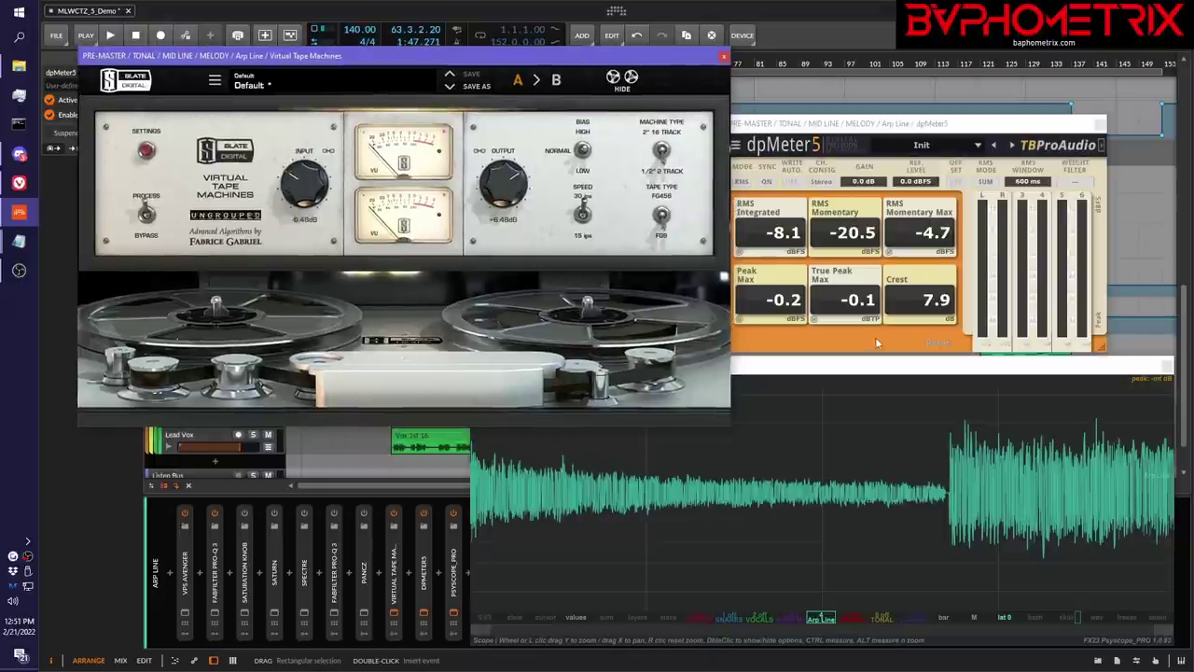
pyautogui.press('space')
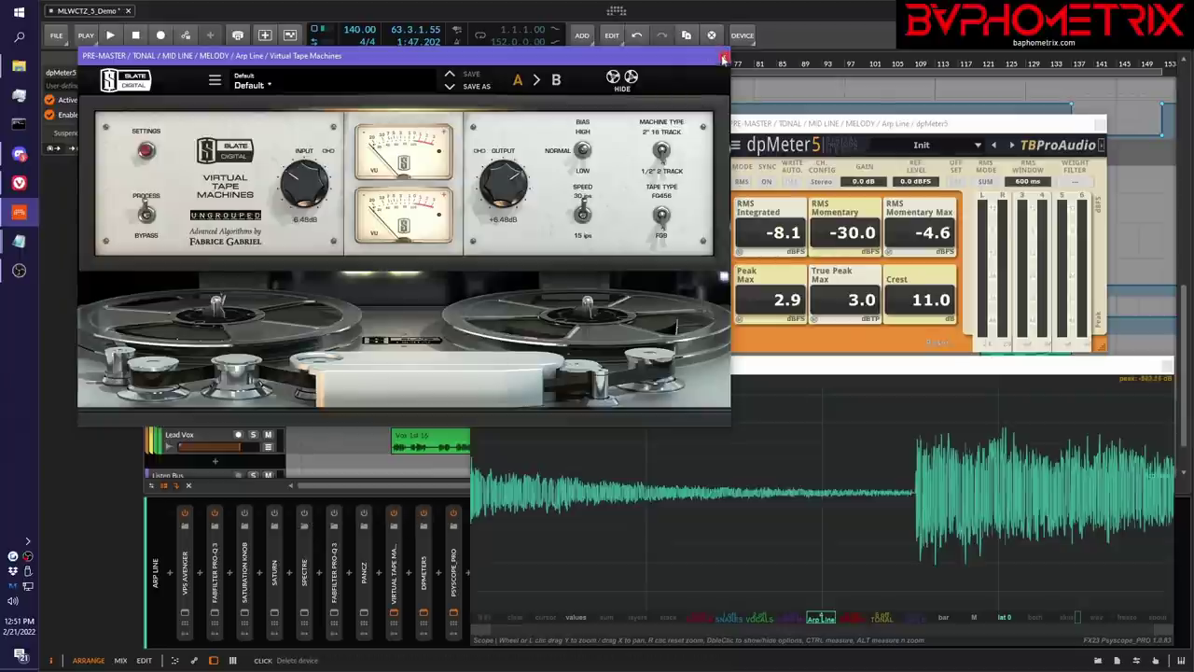
# - Close the Virtual Tape Machines and dpMeter5 windows, leaving PsyScope visible
pyautogui.click(723, 59)
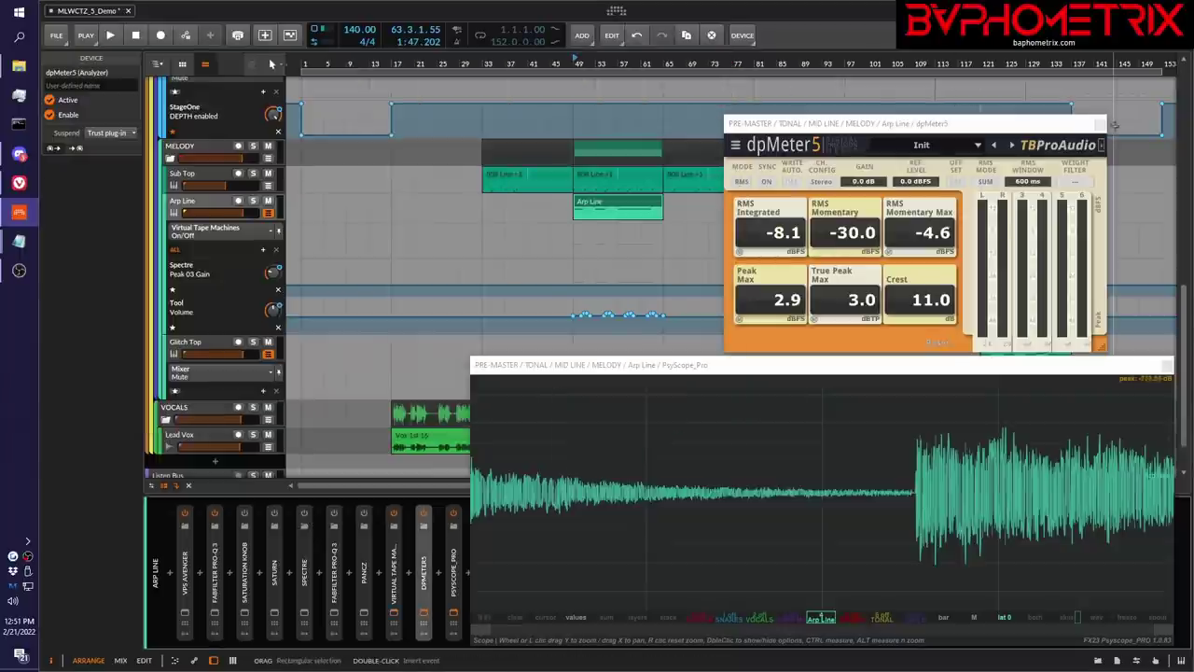
pyautogui.click(1101, 123)
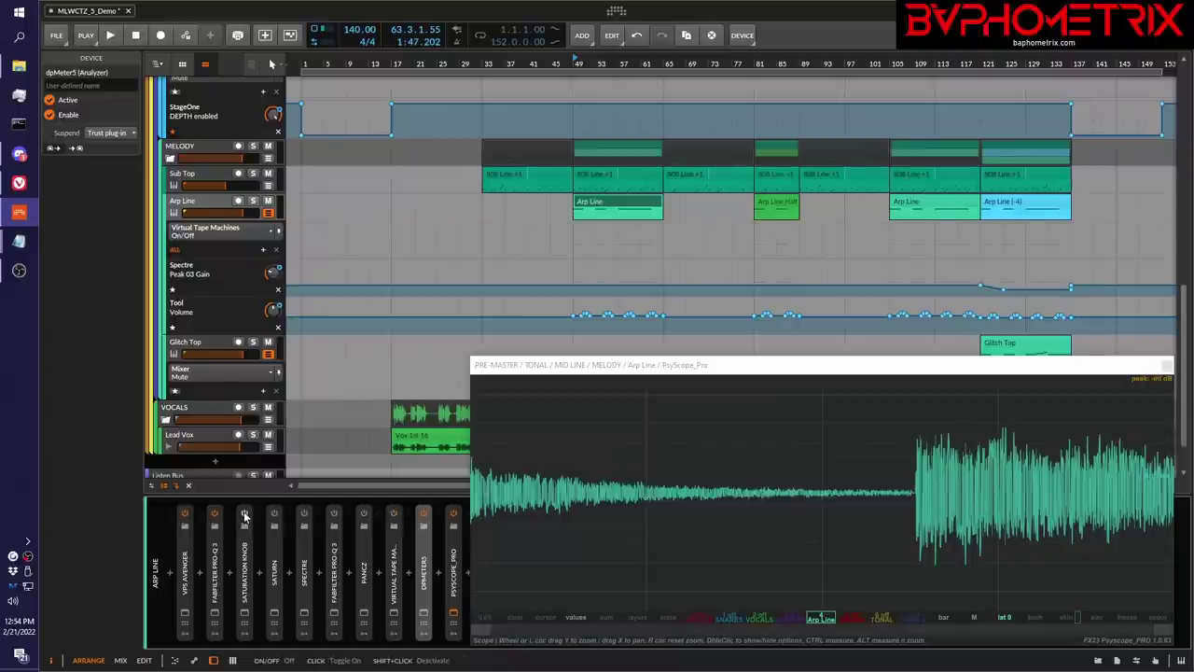
# - Compare the Saturation Knob bypassed and enabled during playback from bar 49, then stop
pyautogui.press('space')
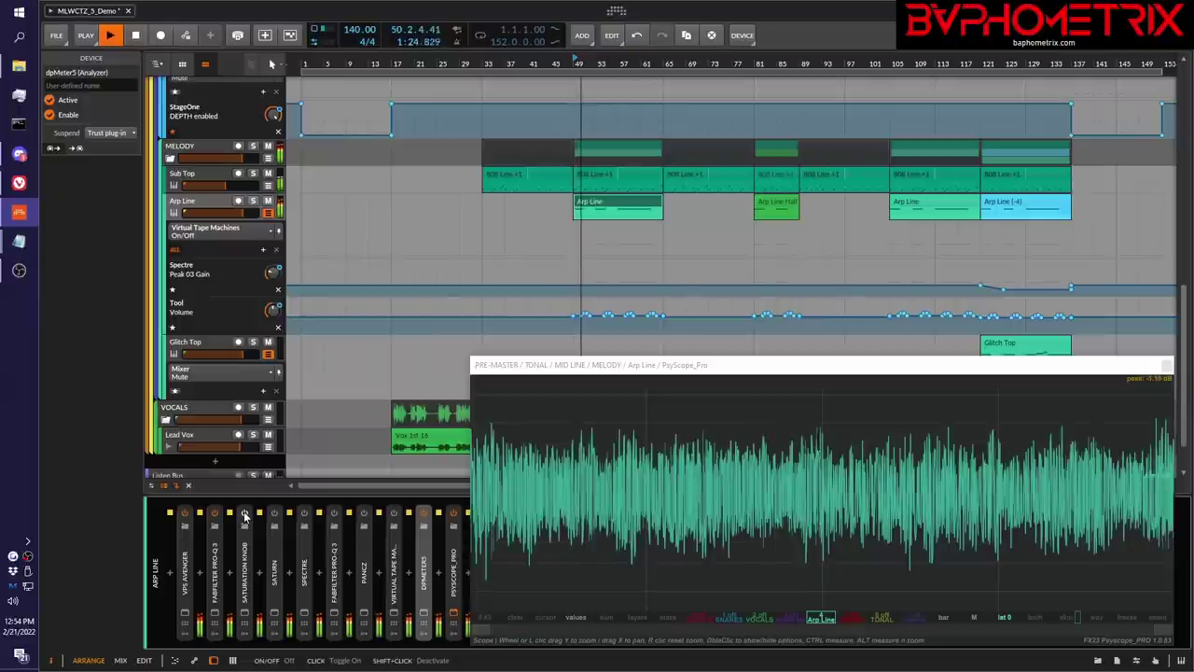
pyautogui.press('space')
pyautogui.click(244, 514)
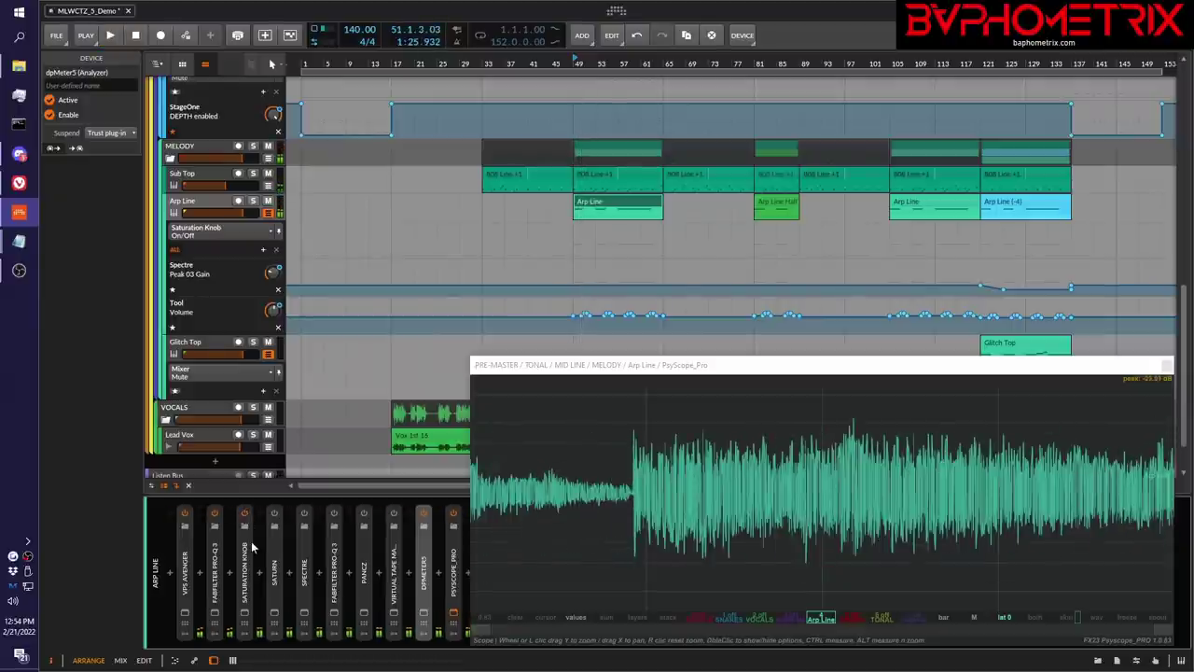
pyautogui.press('space')
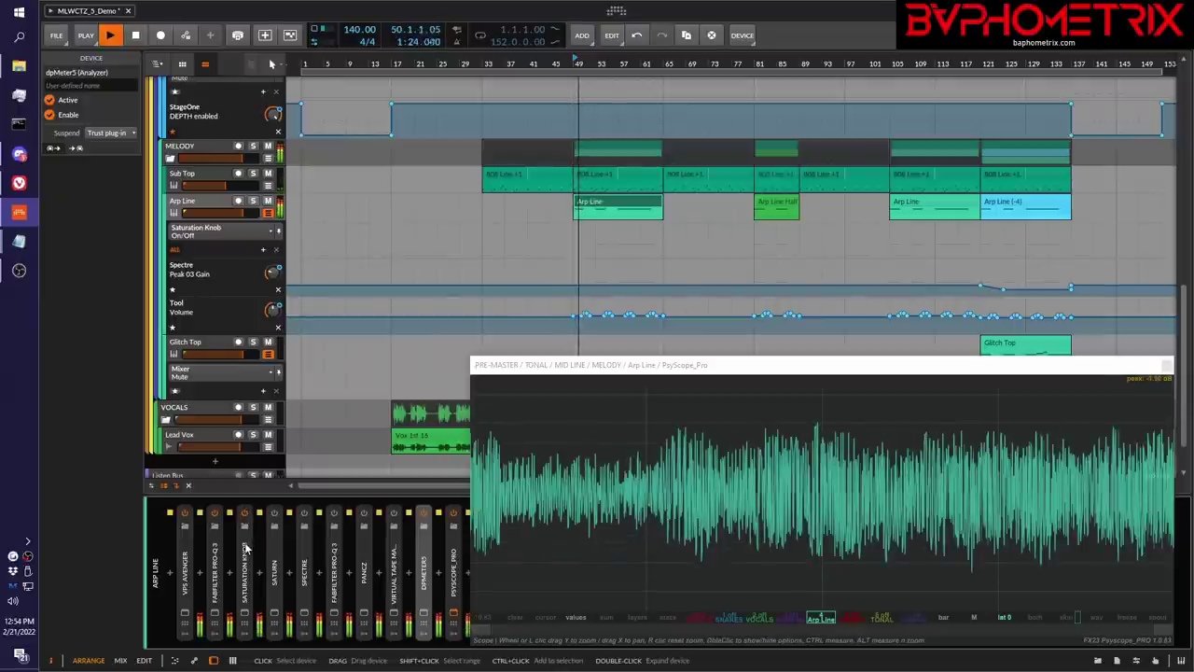
pyautogui.press('space')
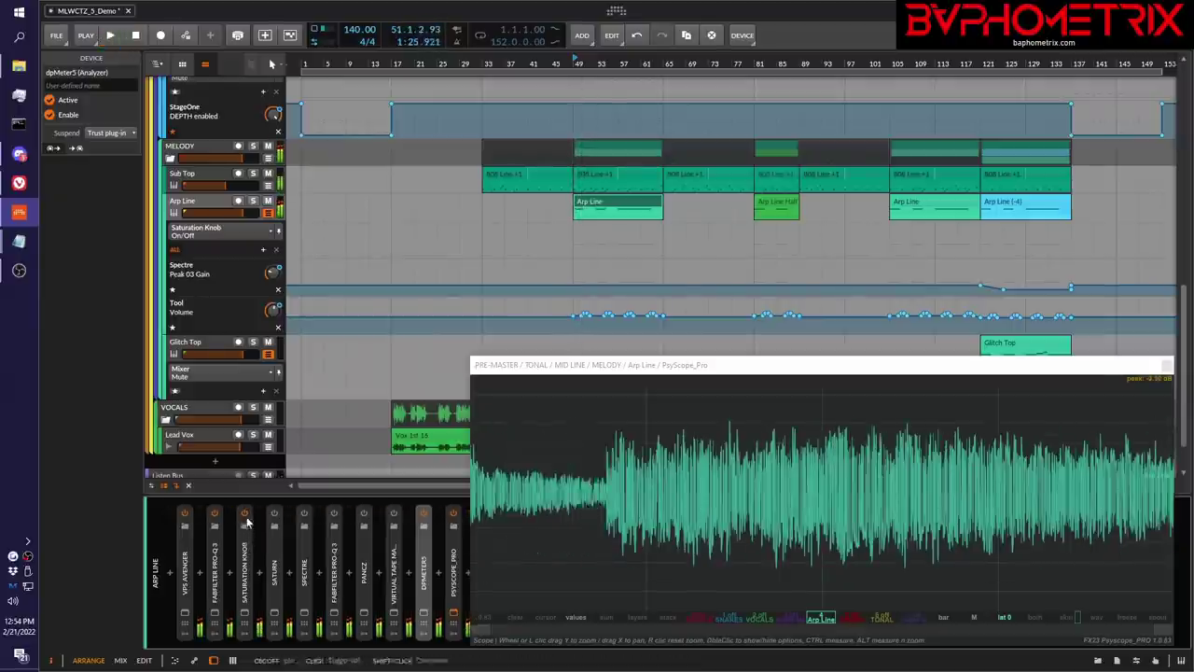
pyautogui.press('space')
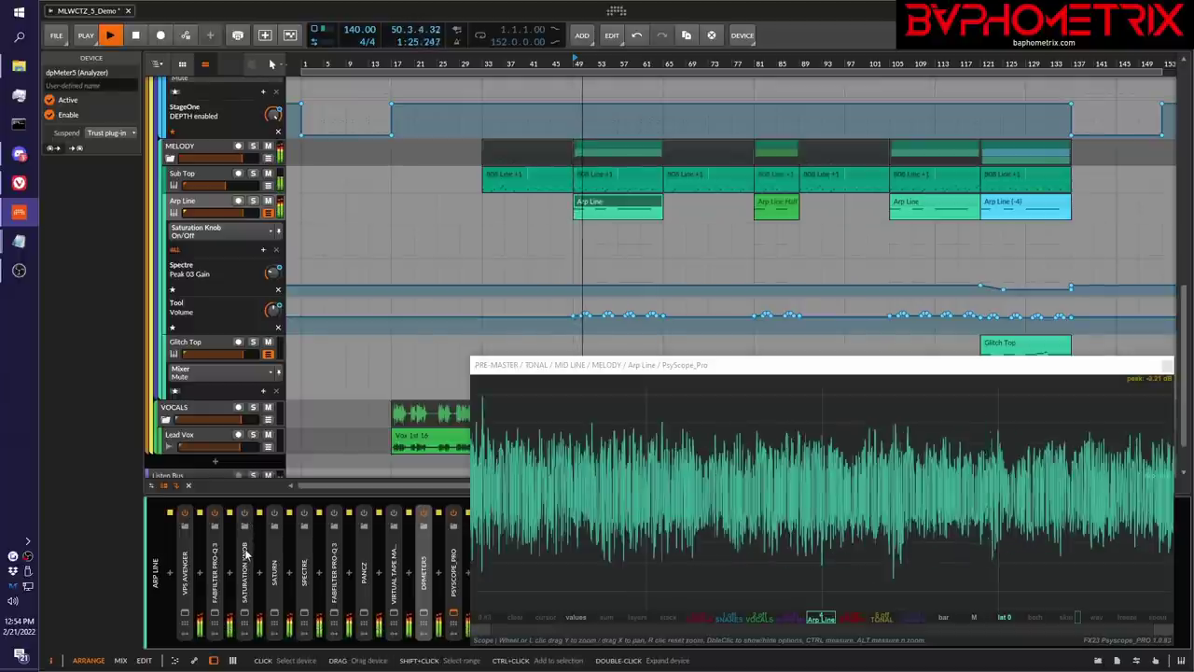
pyautogui.click(244, 513)
pyautogui.press('space')
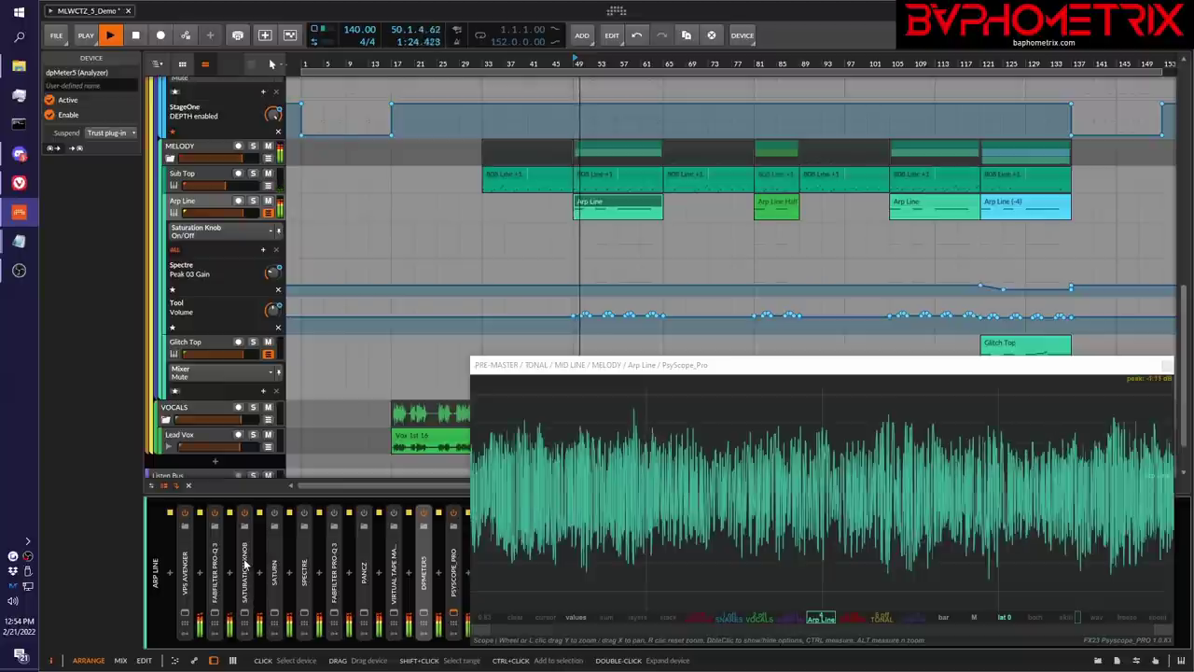
pyautogui.press('space')
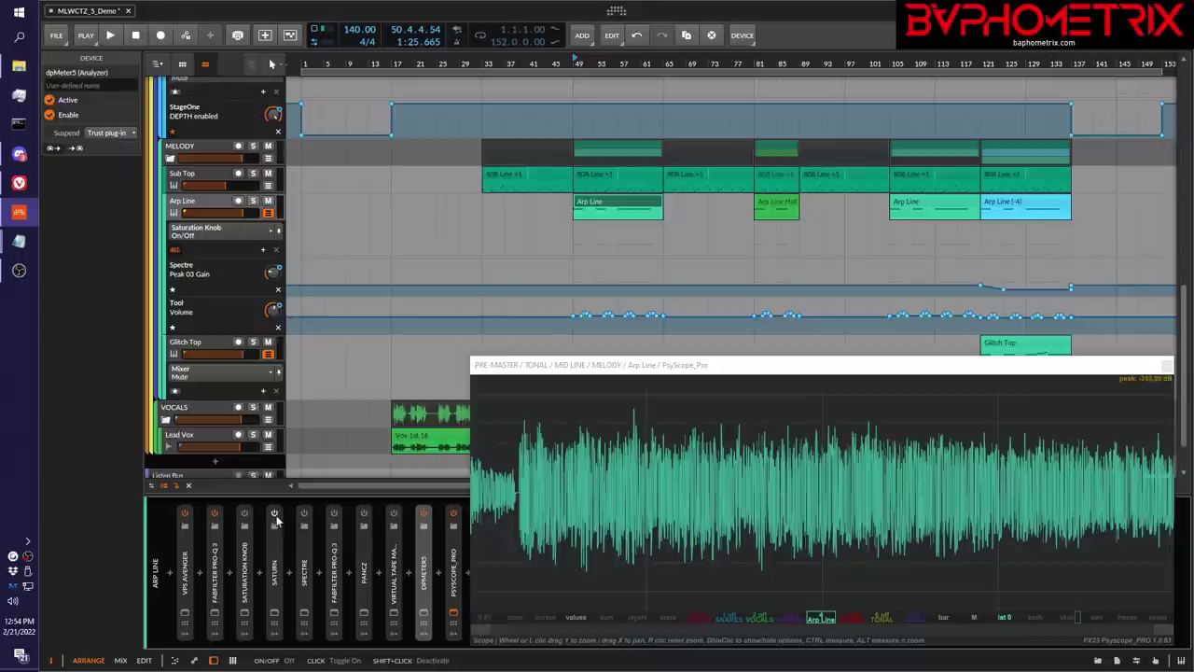
# - Replay the Arp Line from bar 49 a few times to hear Saturn's saturation, then stop
pyautogui.press('space')
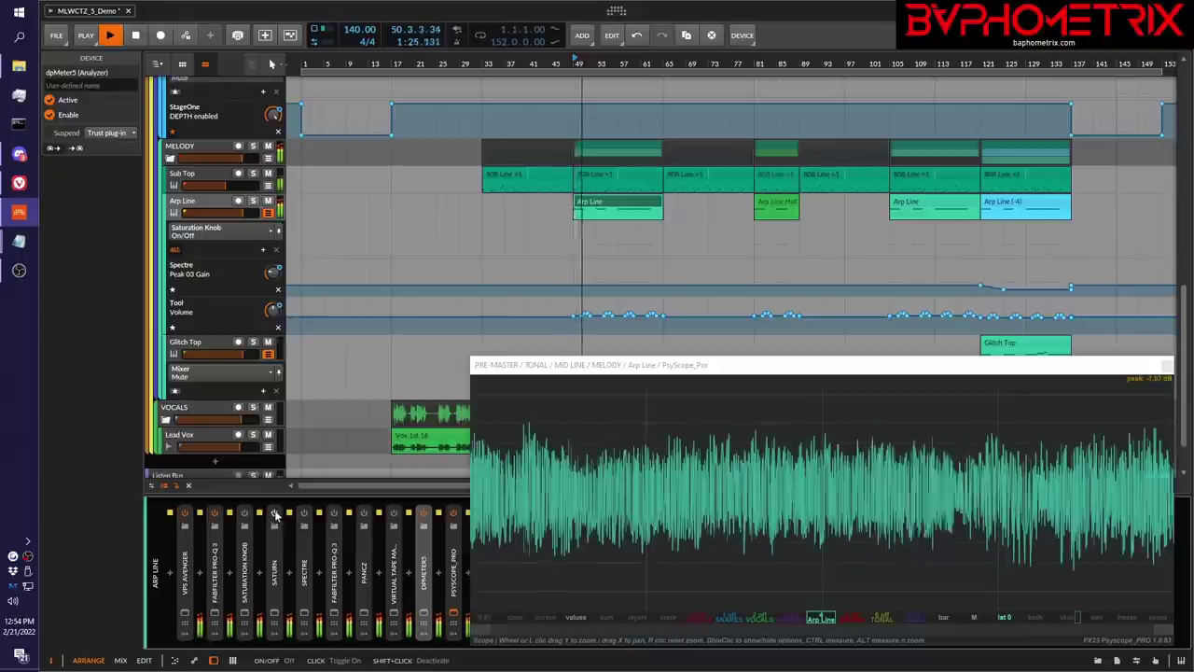
pyautogui.press('space')
pyautogui.press('space')
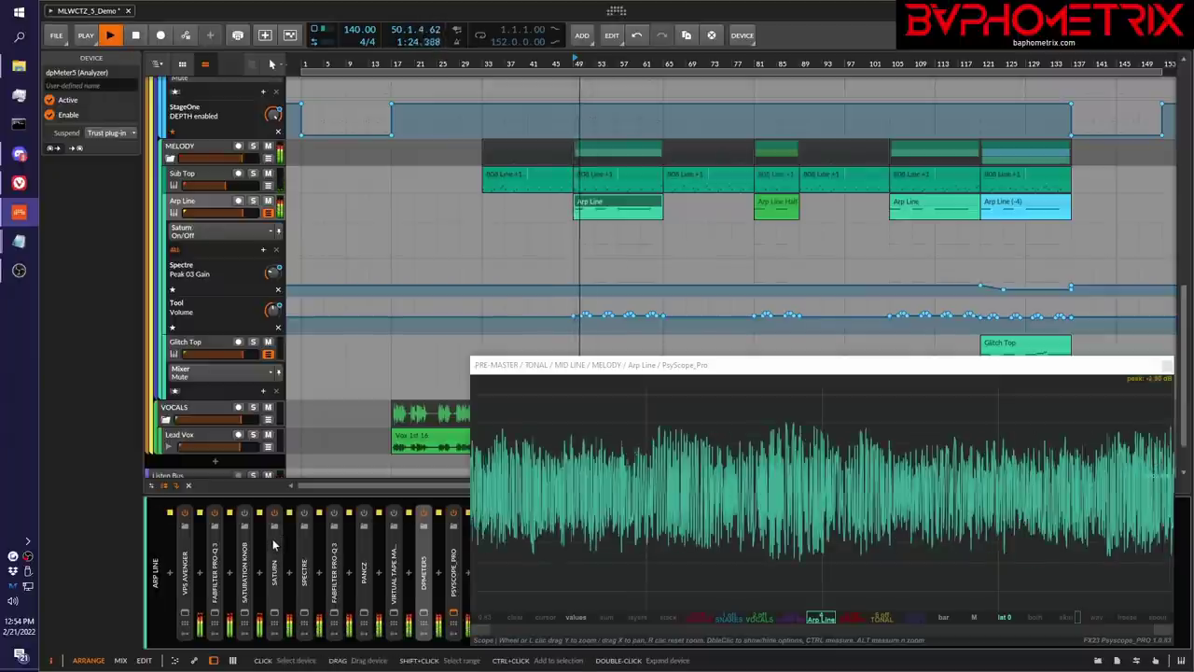
pyautogui.press('space')
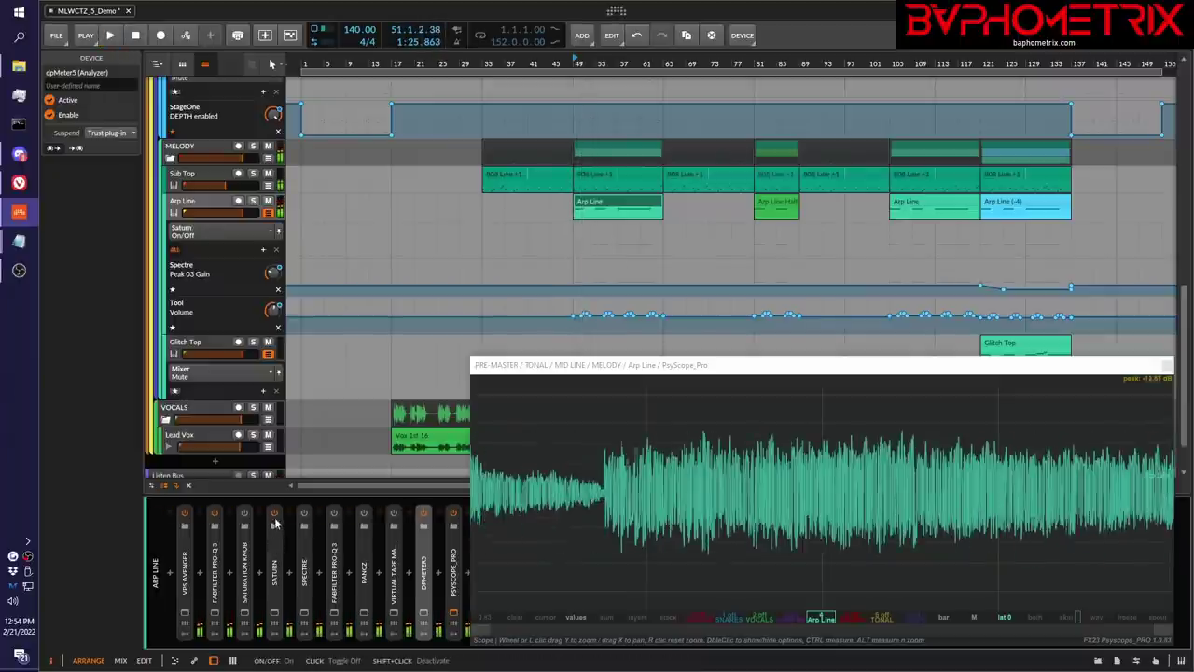
pyautogui.press('space')
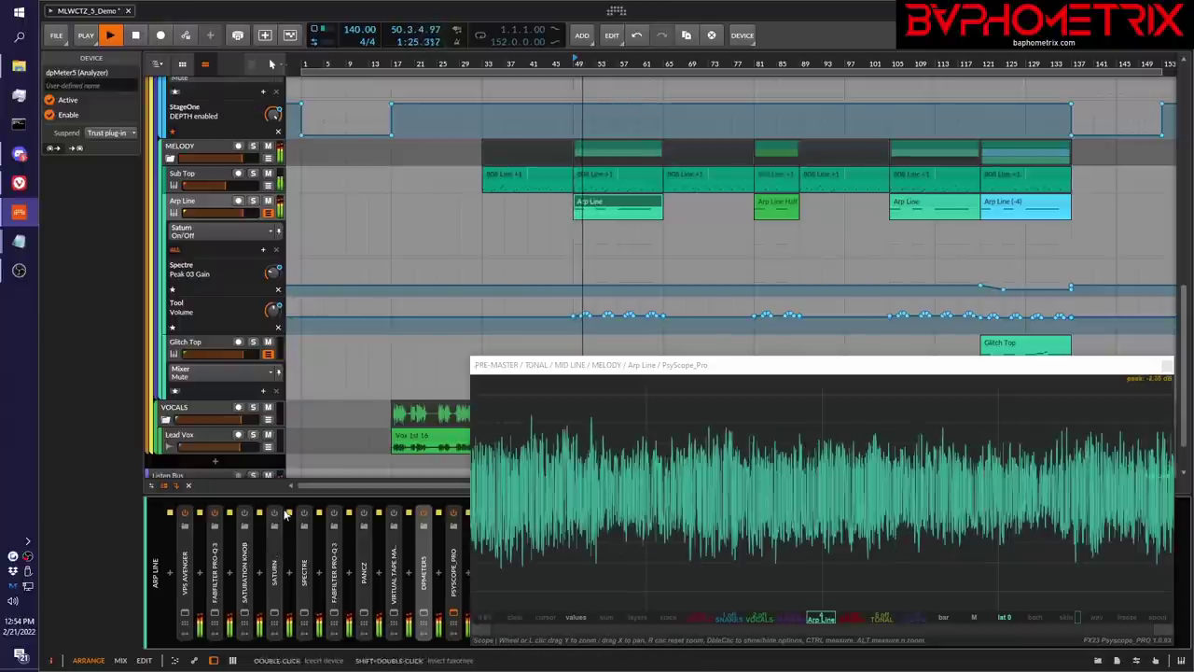
pyautogui.press('space')
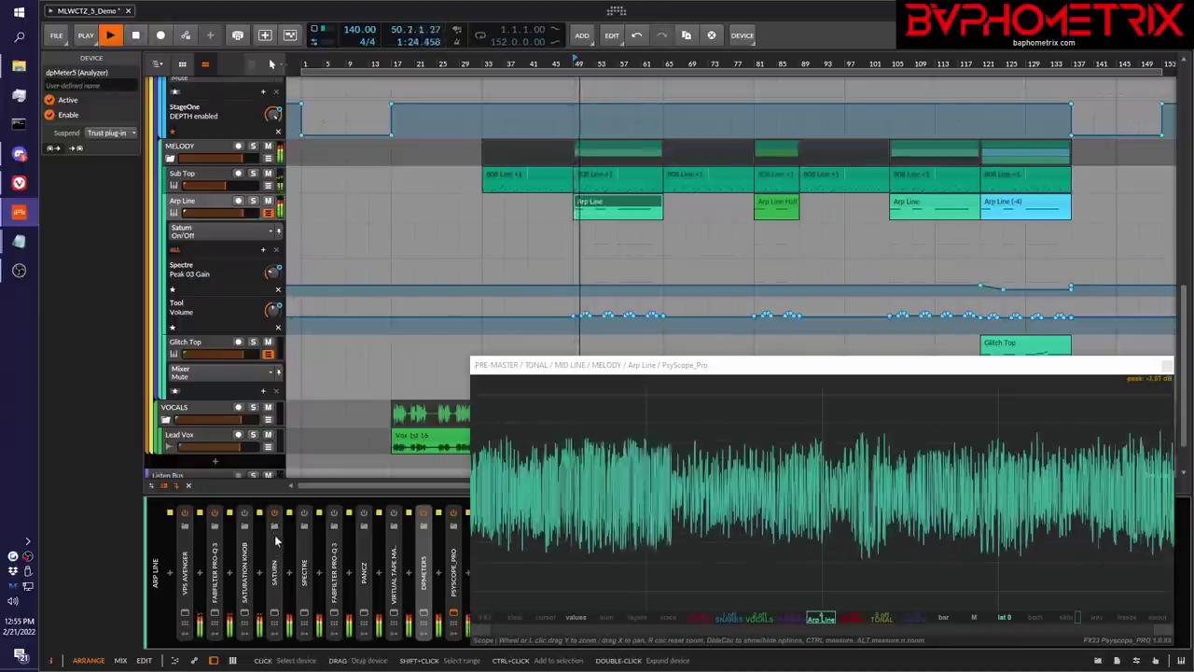
pyautogui.press('space')
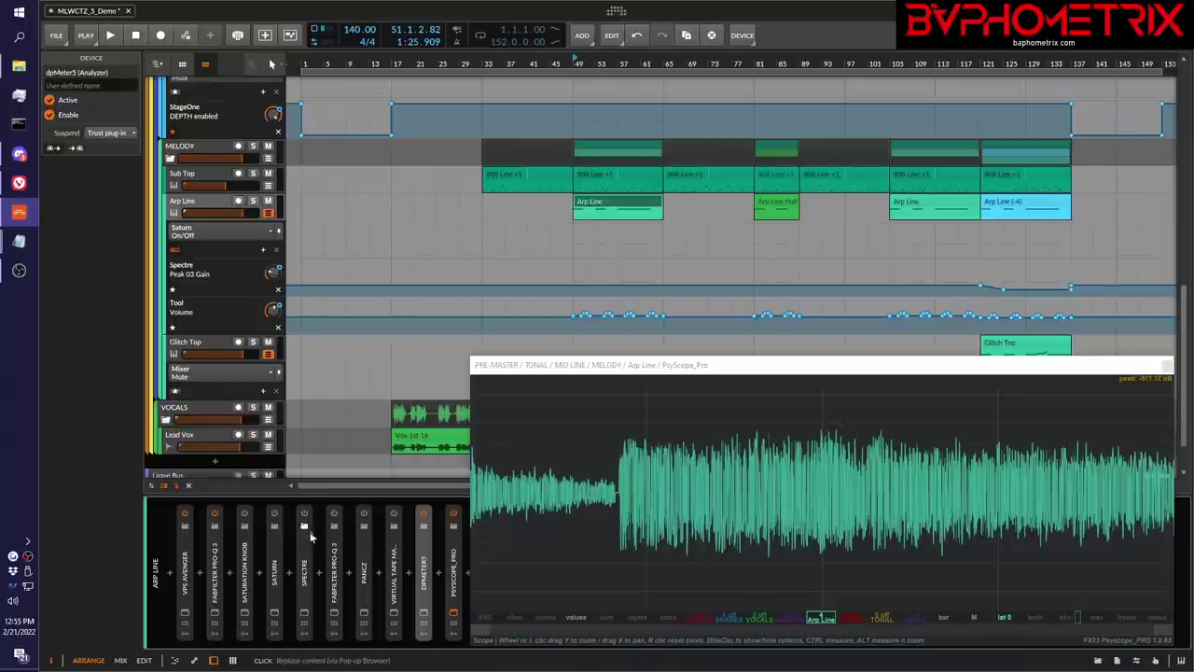
# - Bypass Spectre on the Arp Line, then re-enable it, replaying from bar 49 to compare
pyautogui.press('space')
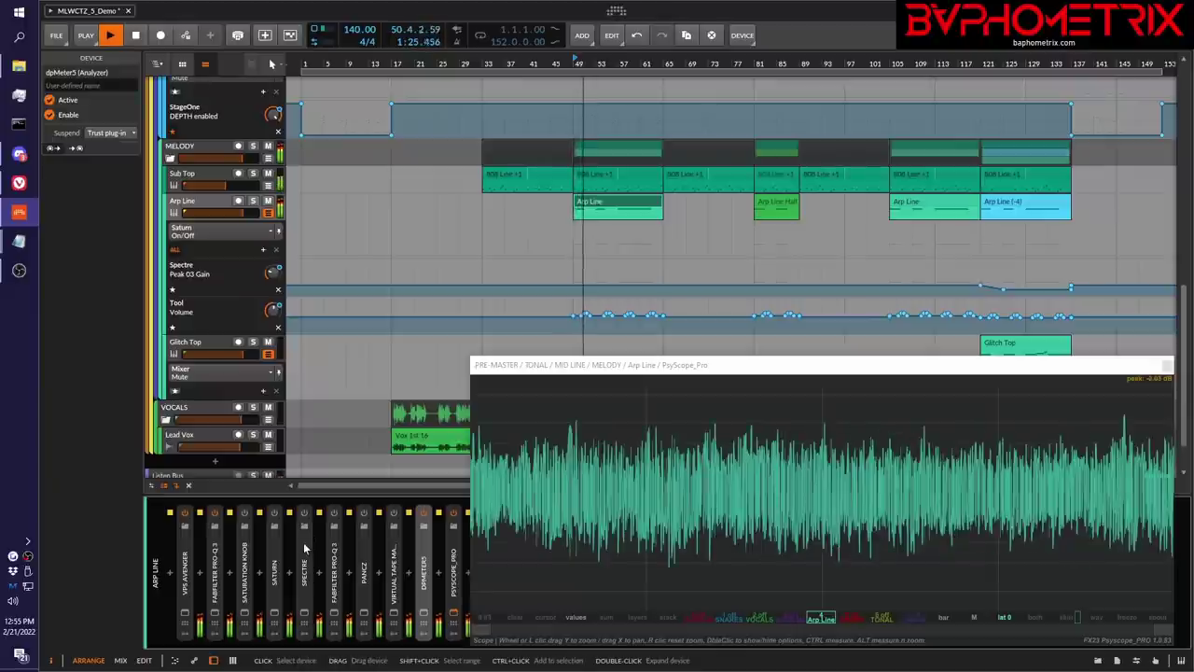
pyautogui.press('space')
pyautogui.click(304, 514)
pyautogui.press('space')
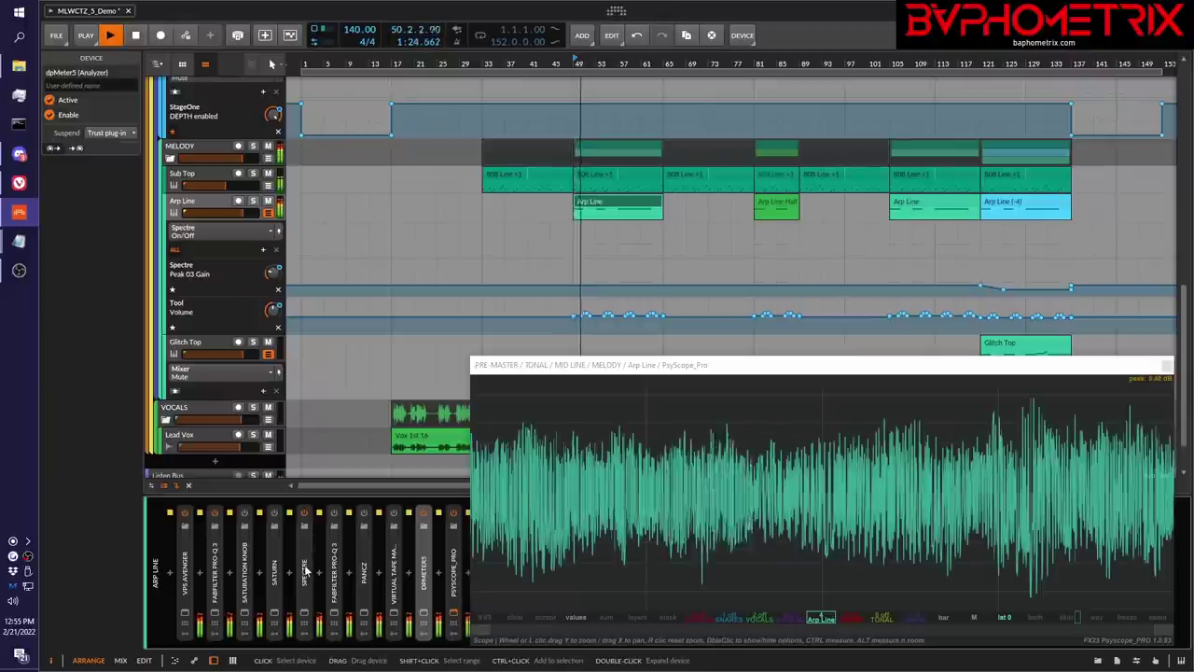
pyautogui.press('space')
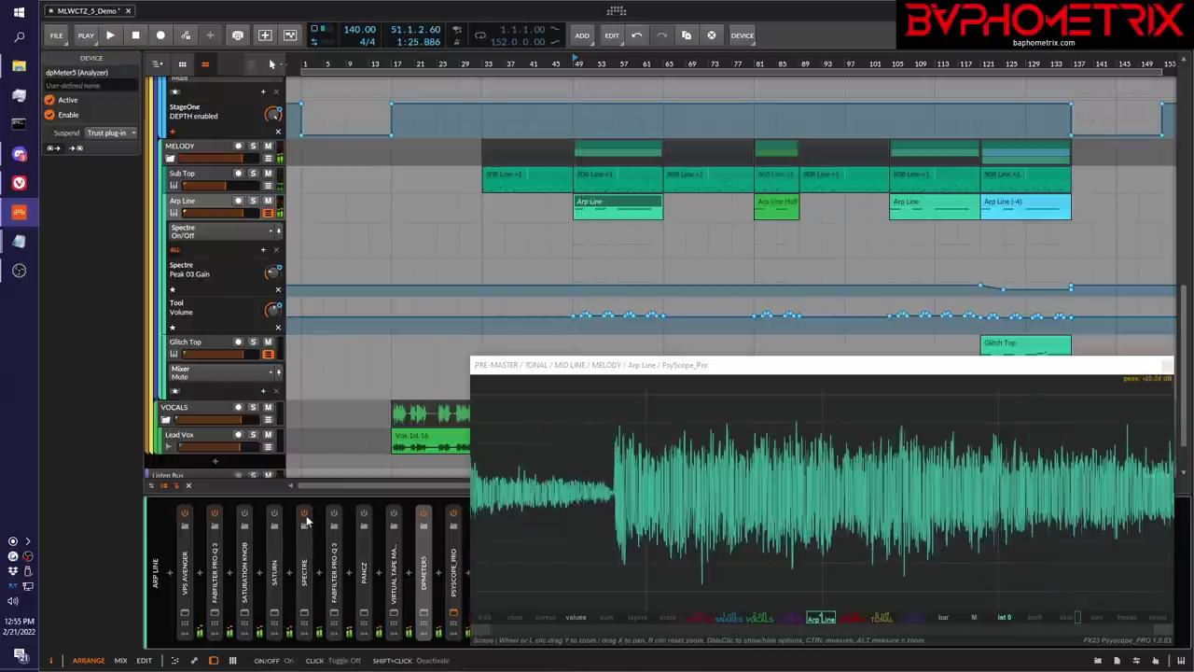
pyautogui.click(305, 519)
pyautogui.press('space')
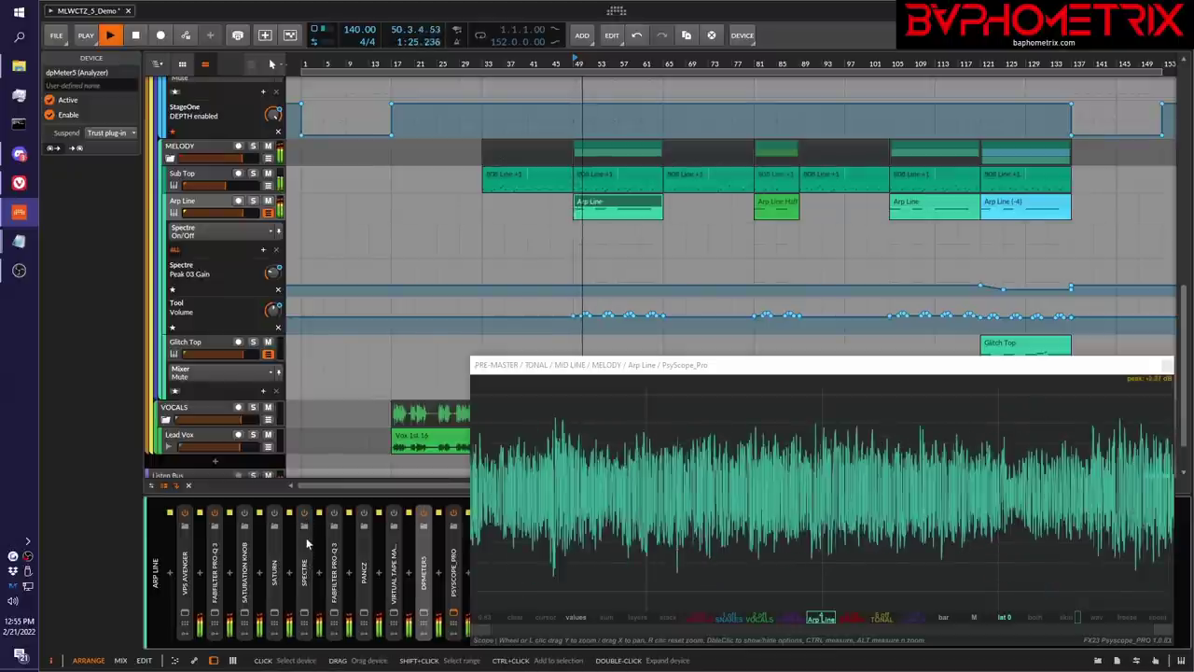
pyautogui.click(305, 516)
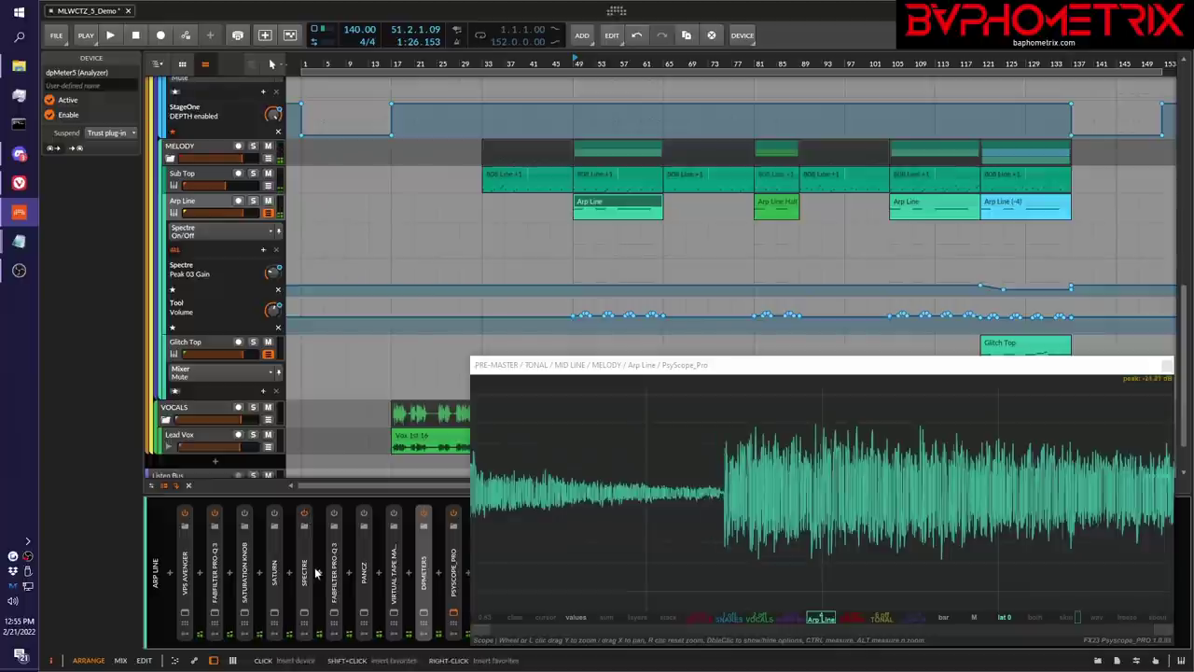
pyautogui.press('space')
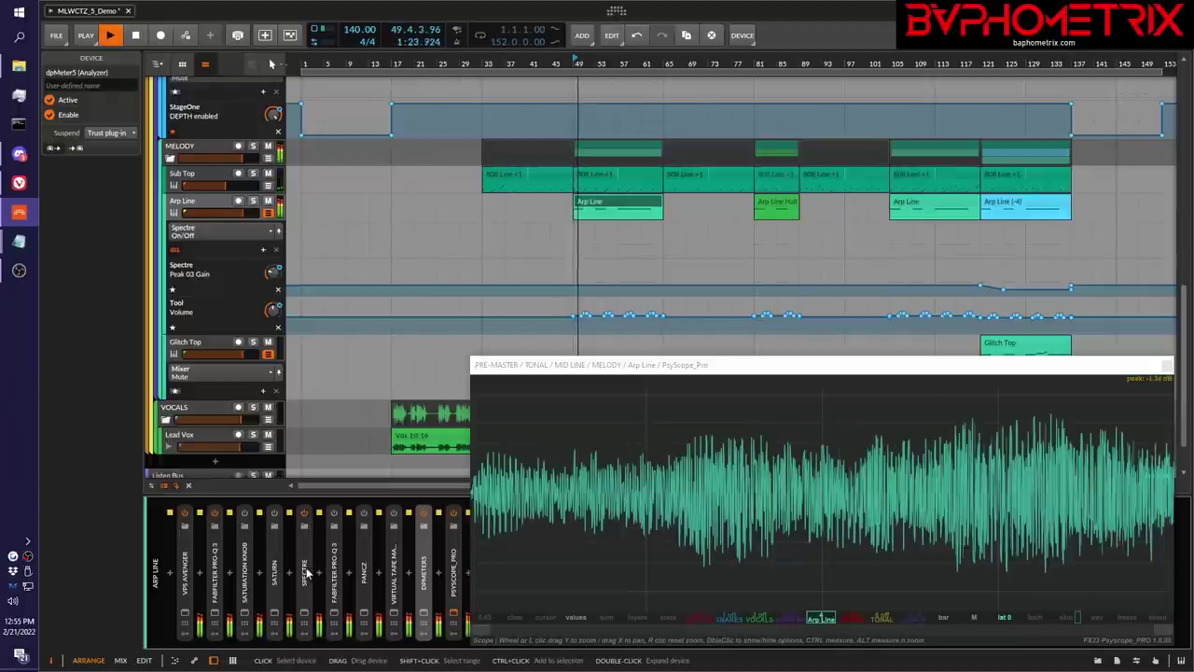
# - Stop playback and open, then close, Spectre's plug-in window
pyautogui.press('space')
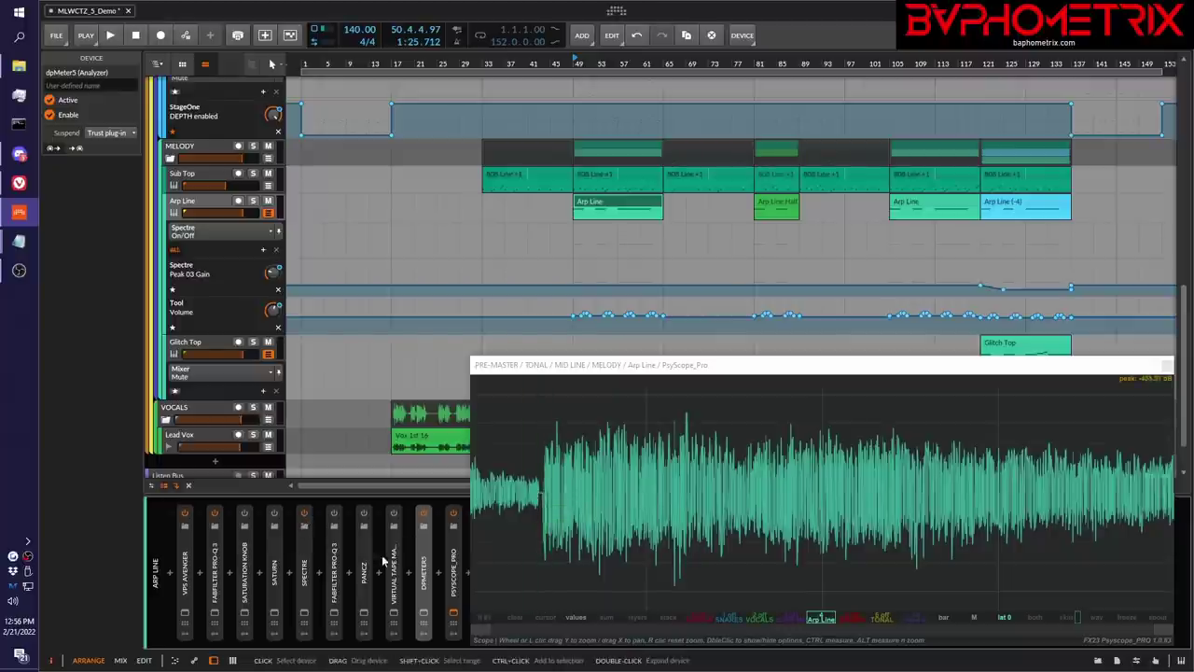
pyautogui.click(303, 615)
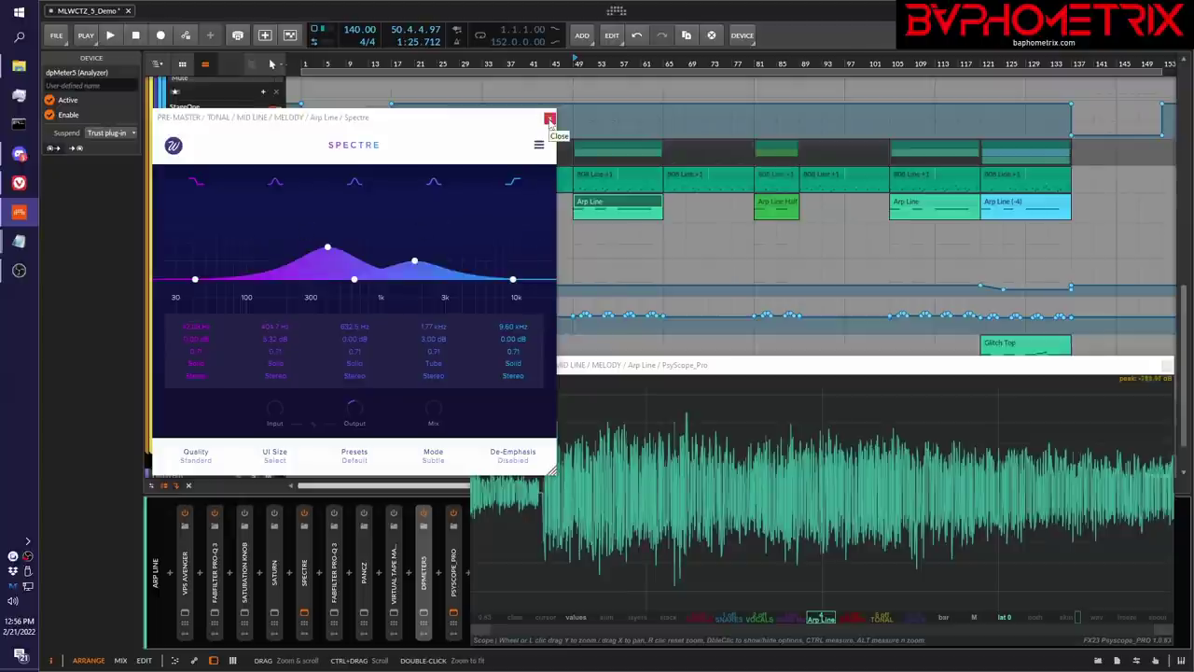
pyautogui.click(550, 119)
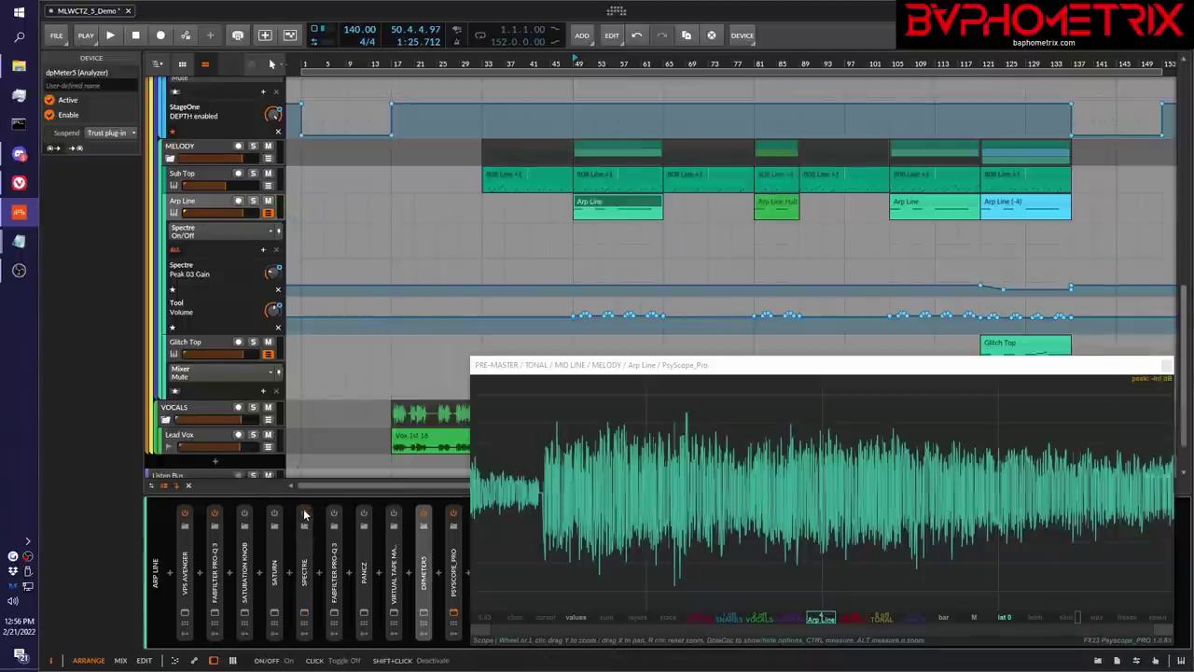
# - Bypass Spectre and enable the second Pro-Q 3 on the Arp Line while playing from bar 49, then stop
pyautogui.click(302, 518)
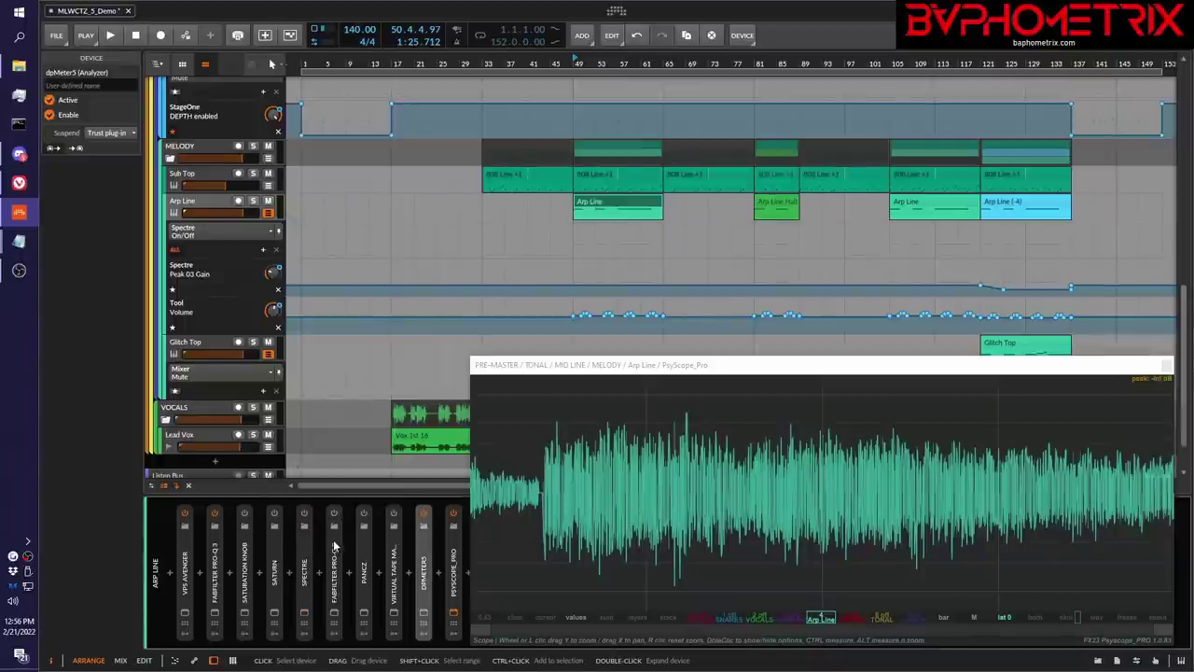
pyautogui.press('space')
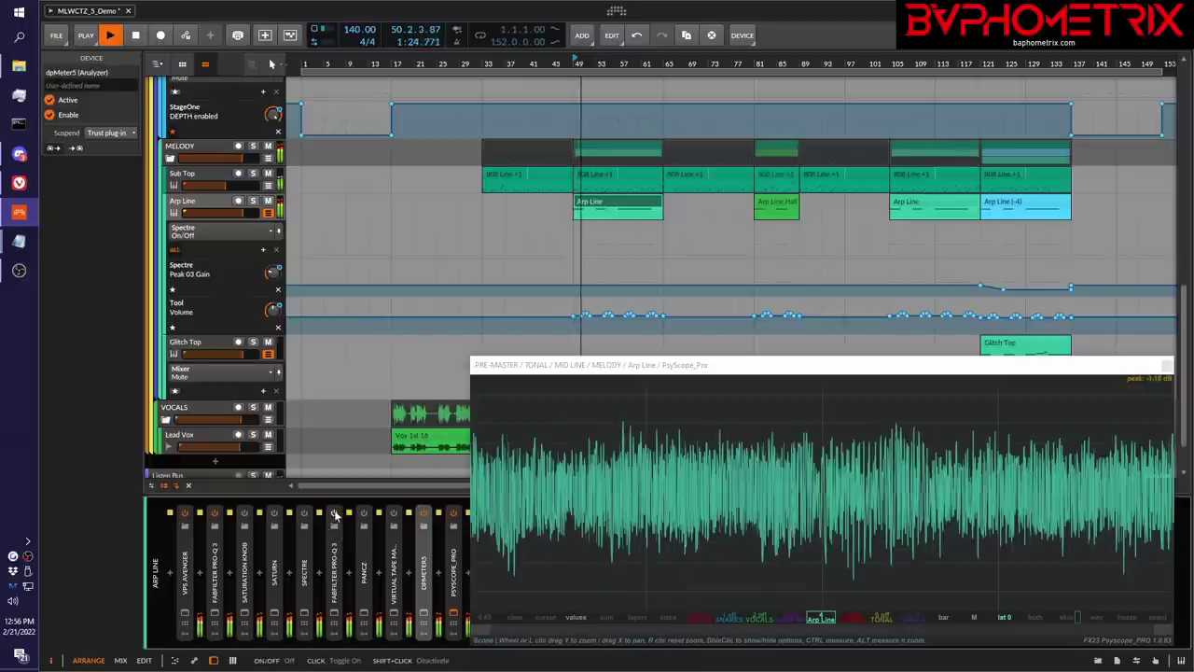
pyautogui.click(336, 516)
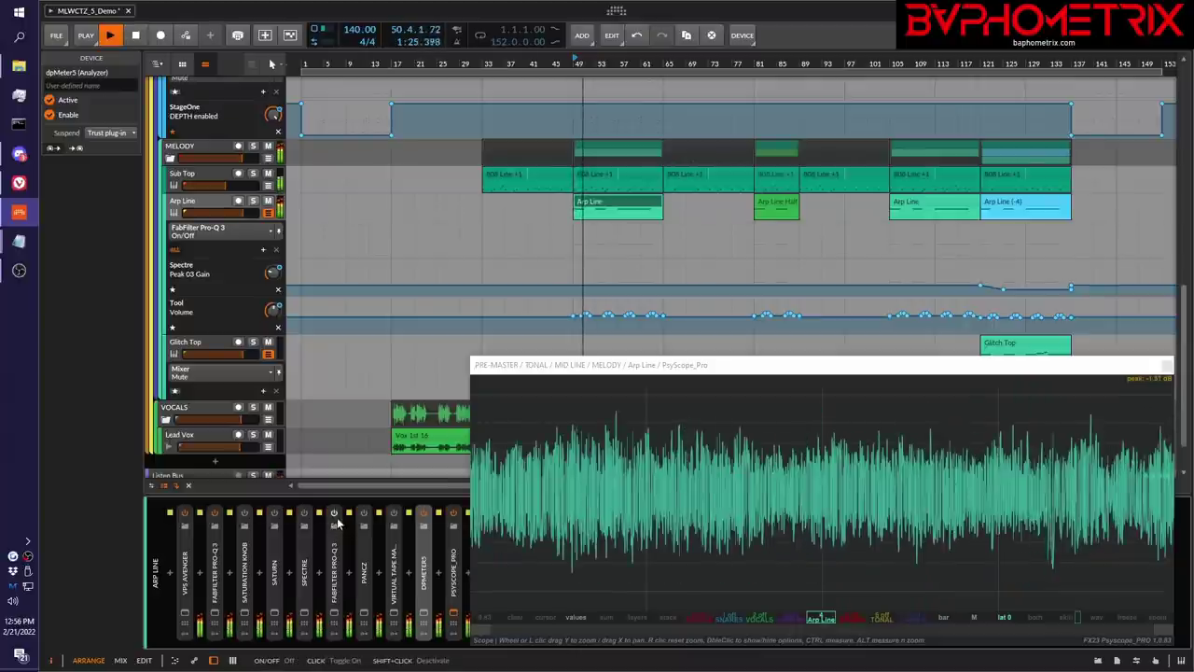
pyautogui.press('space')
pyautogui.press('space')
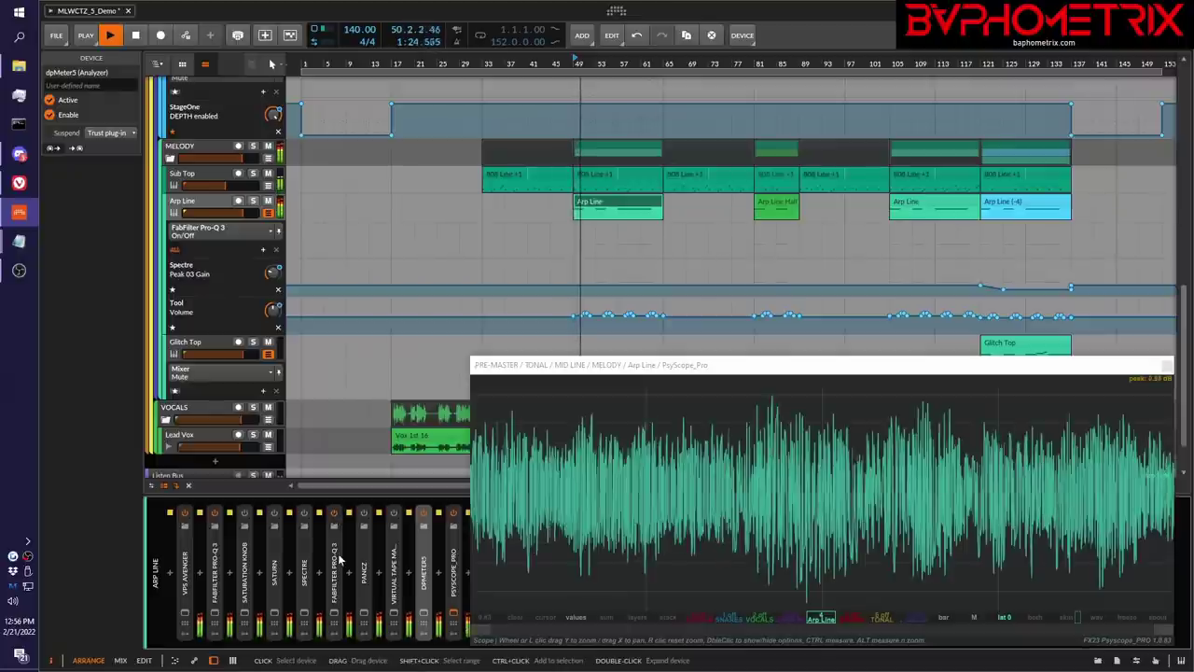
pyautogui.press('space')
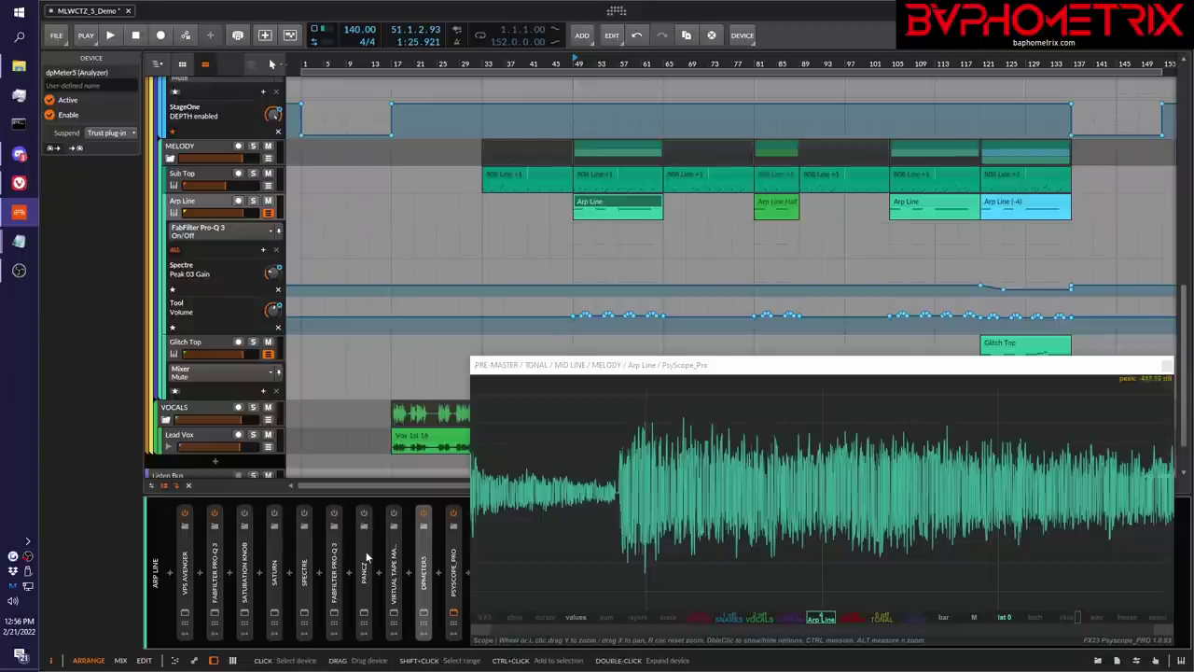
# - Replay the Arp Line from bar 49 with Pancz switched on, then off, then stop
pyautogui.press('space')
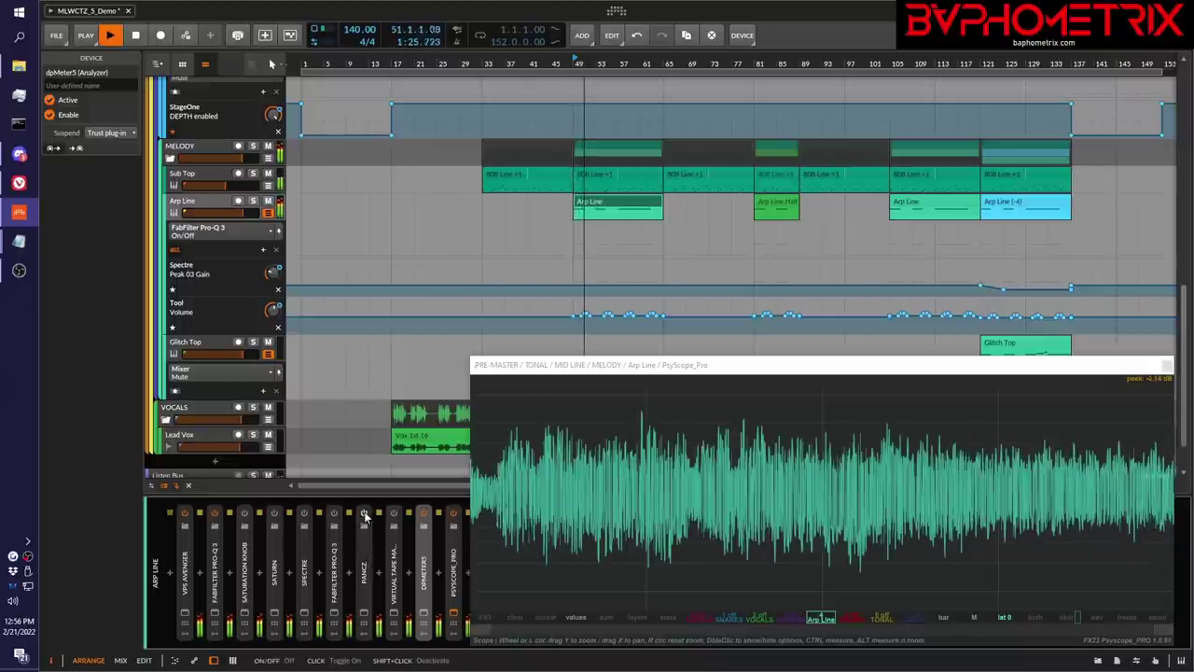
pyautogui.press('space')
pyautogui.click(364, 513)
pyautogui.press('space')
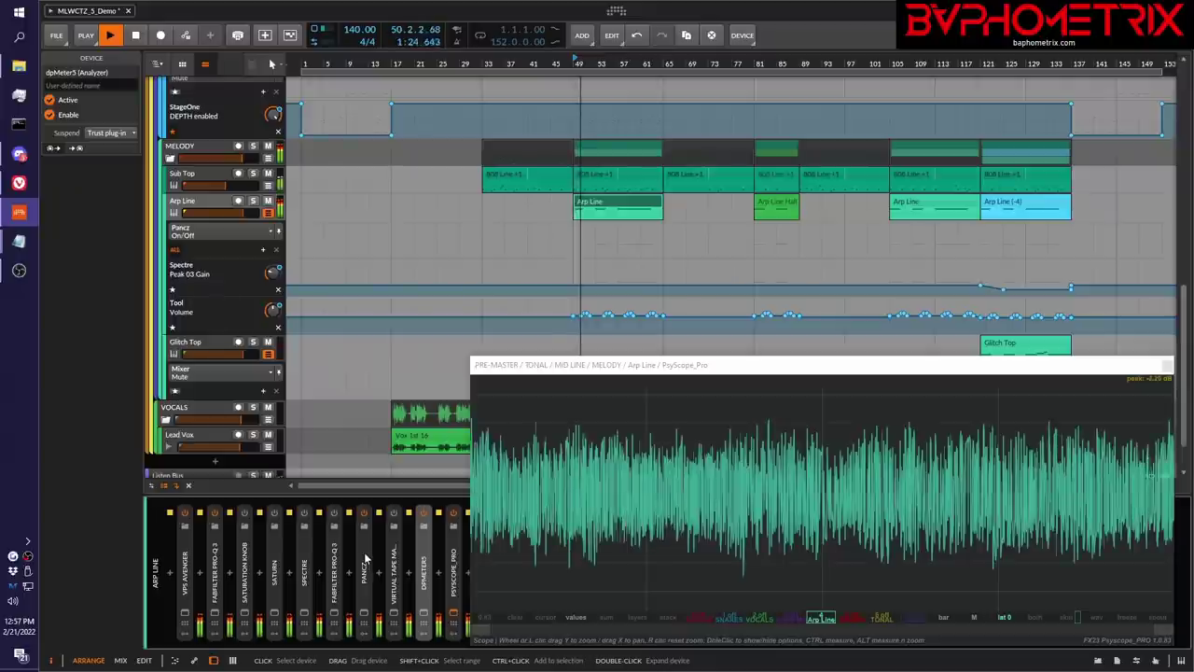
pyautogui.press('space')
pyautogui.click(365, 514)
pyautogui.press('space')
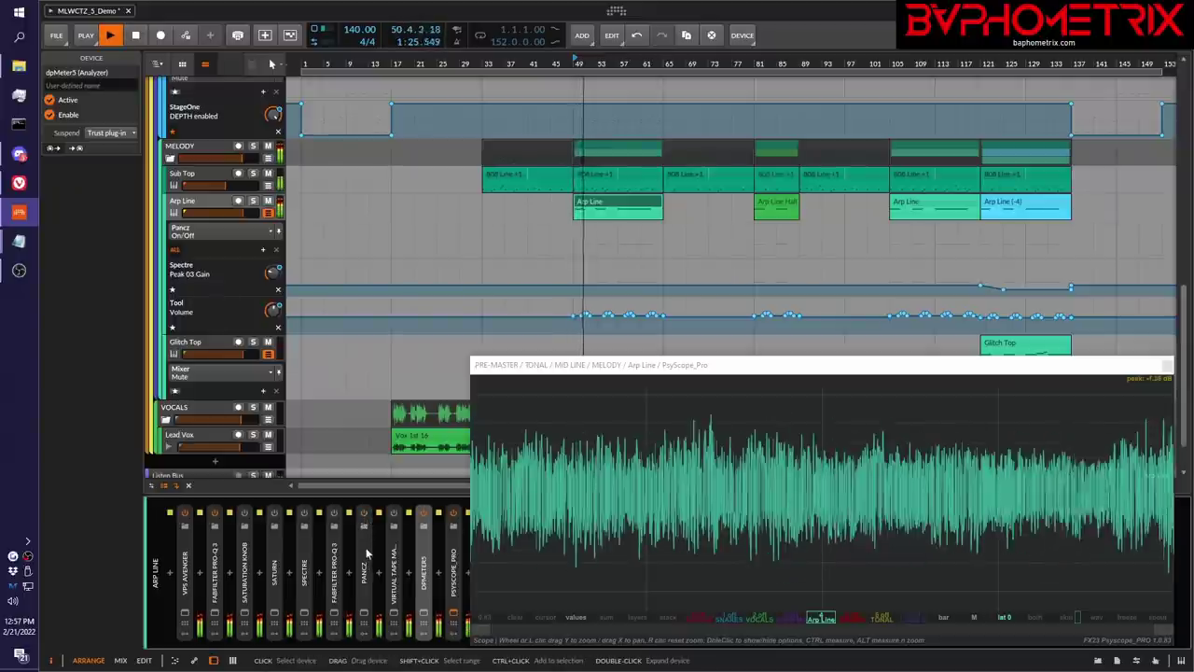
pyautogui.press('space')
pyautogui.press('space')
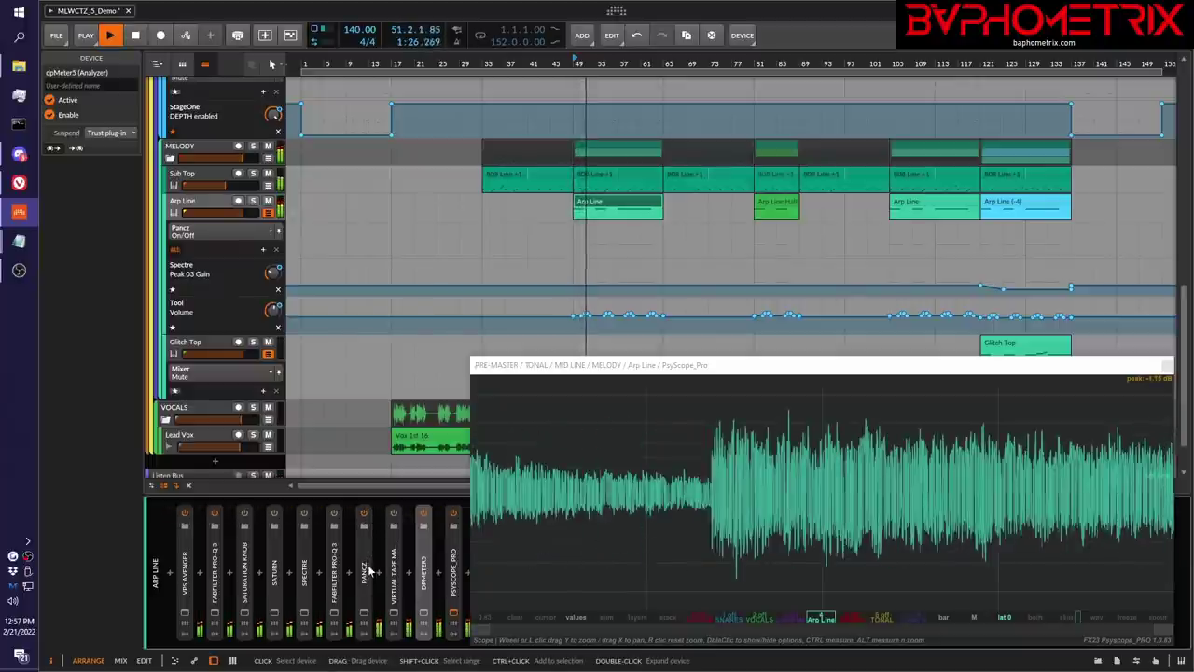
pyautogui.press('space')
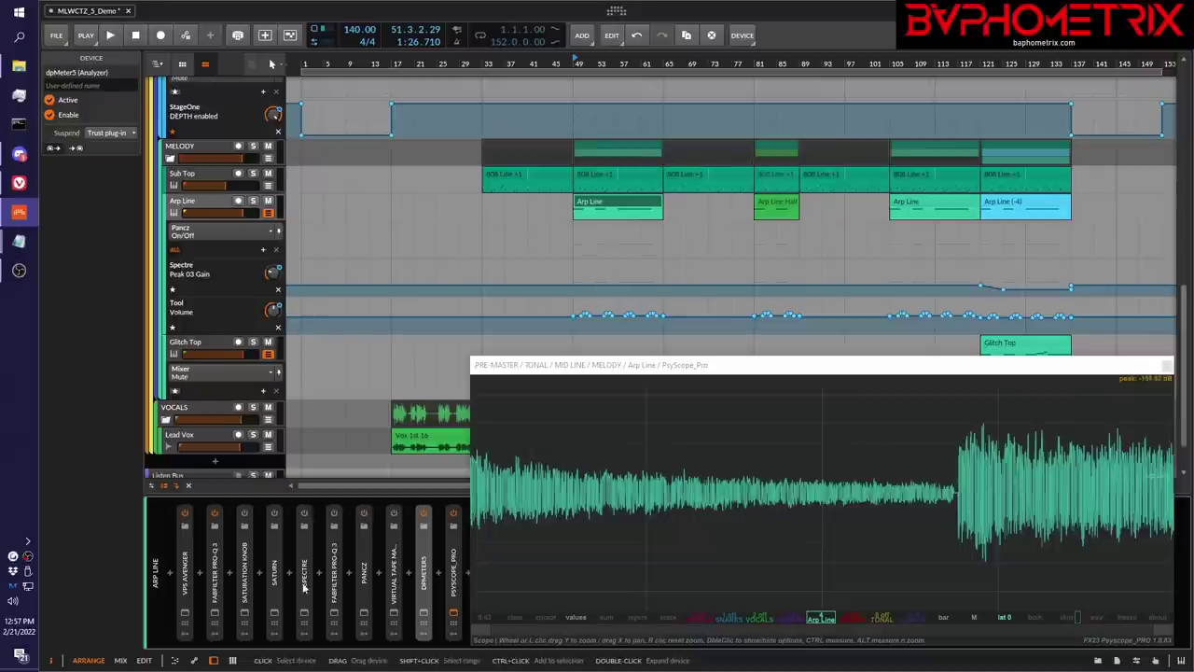
pyautogui.click(301, 616)
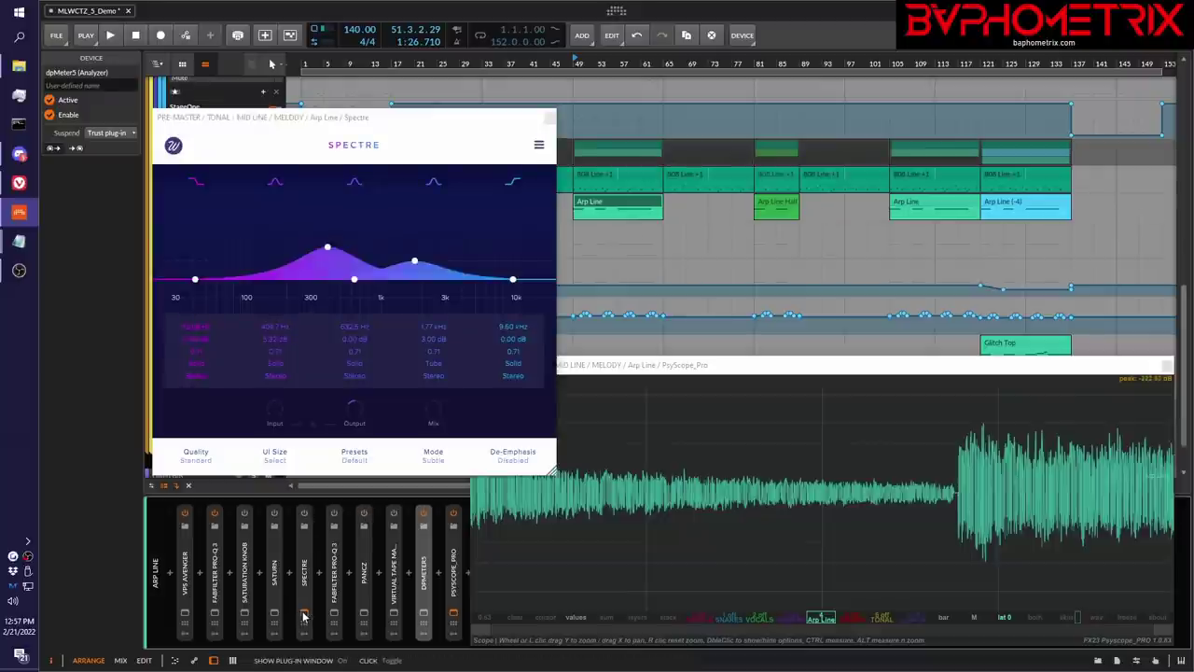
pyautogui.click(305, 616)
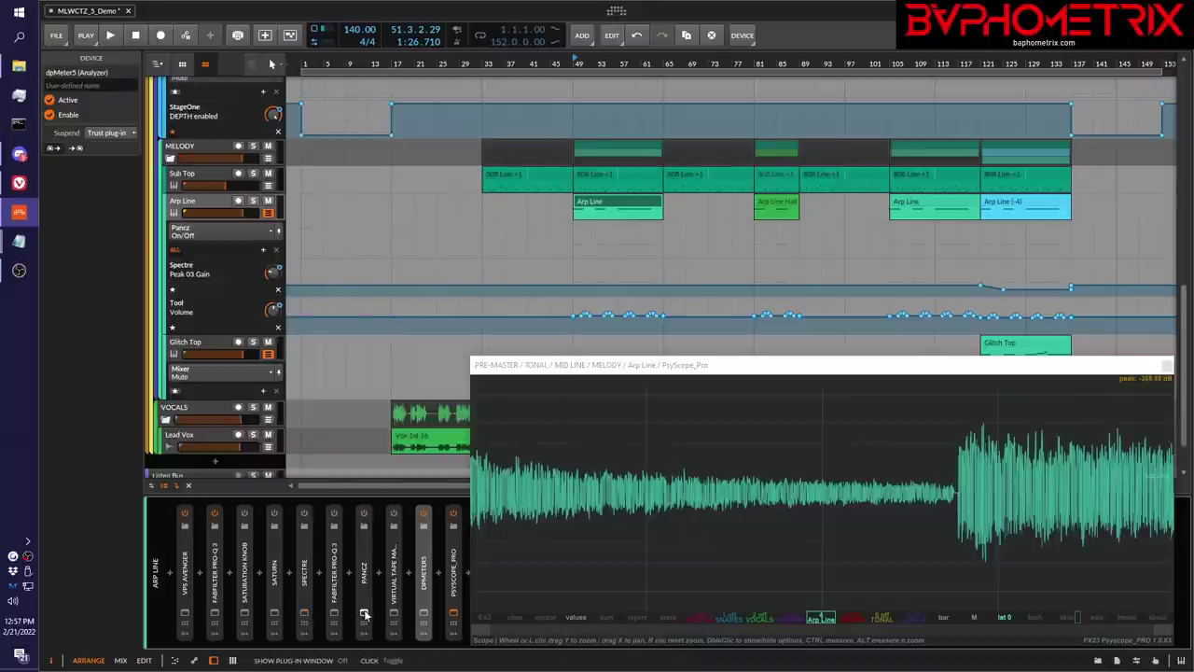
pyautogui.click(363, 615)
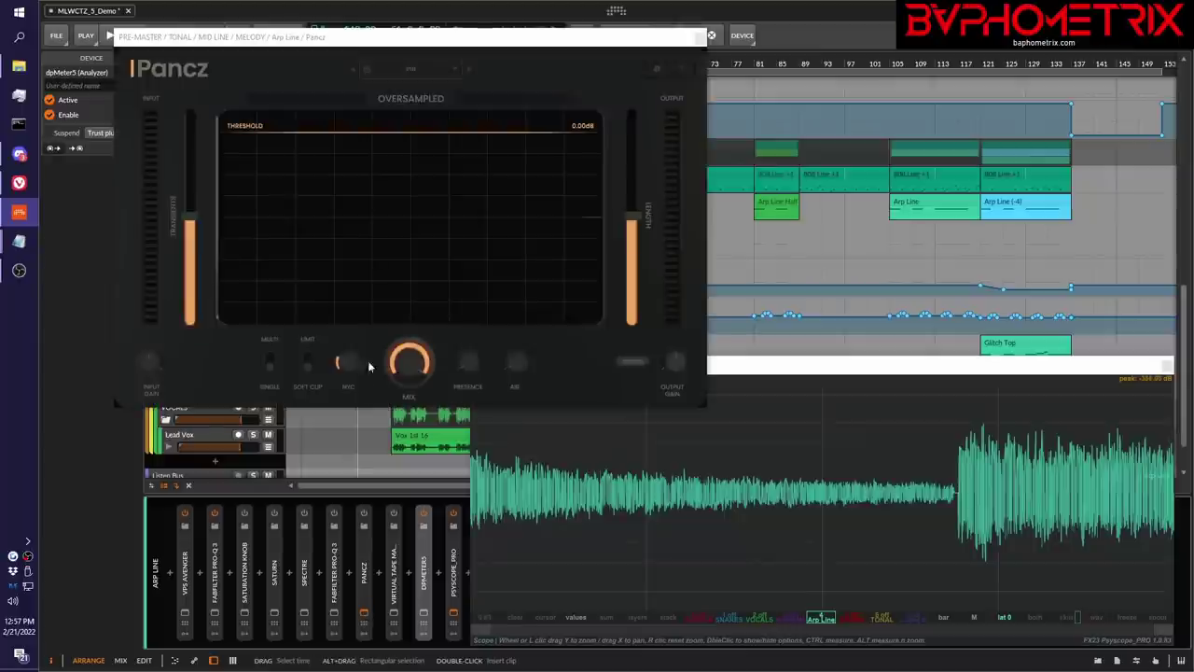
pyautogui.click(701, 37)
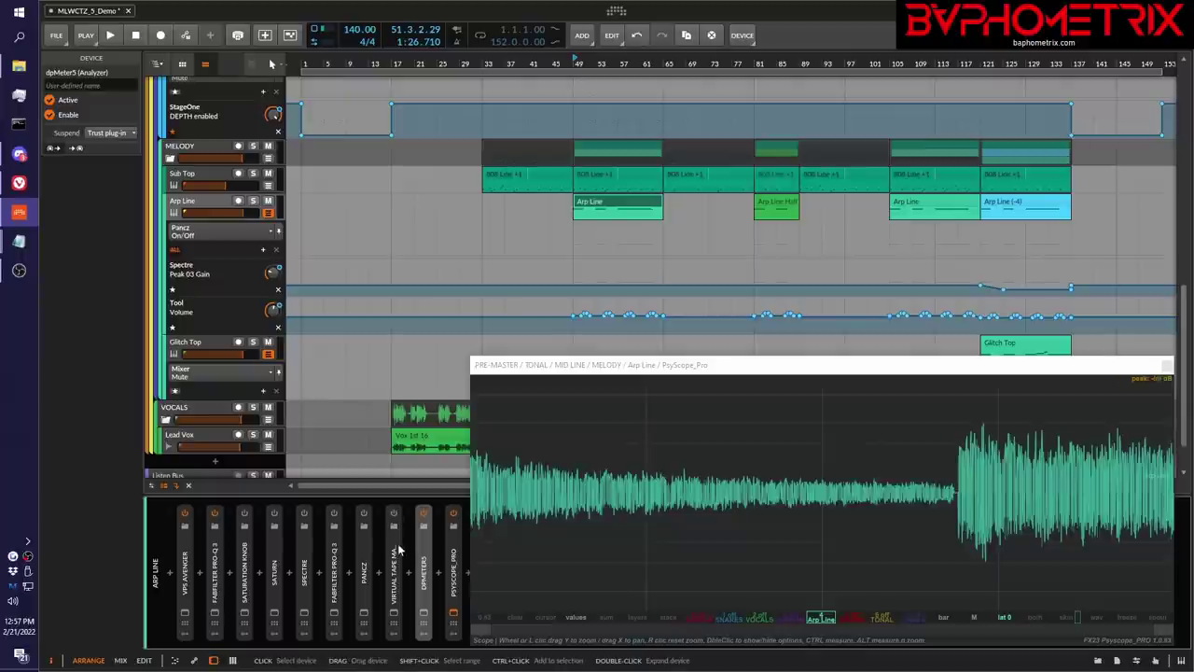
# - Enable Virtual Tape Machines on the Arp Line and audition it from bar 49, then stop
pyautogui.press('space')
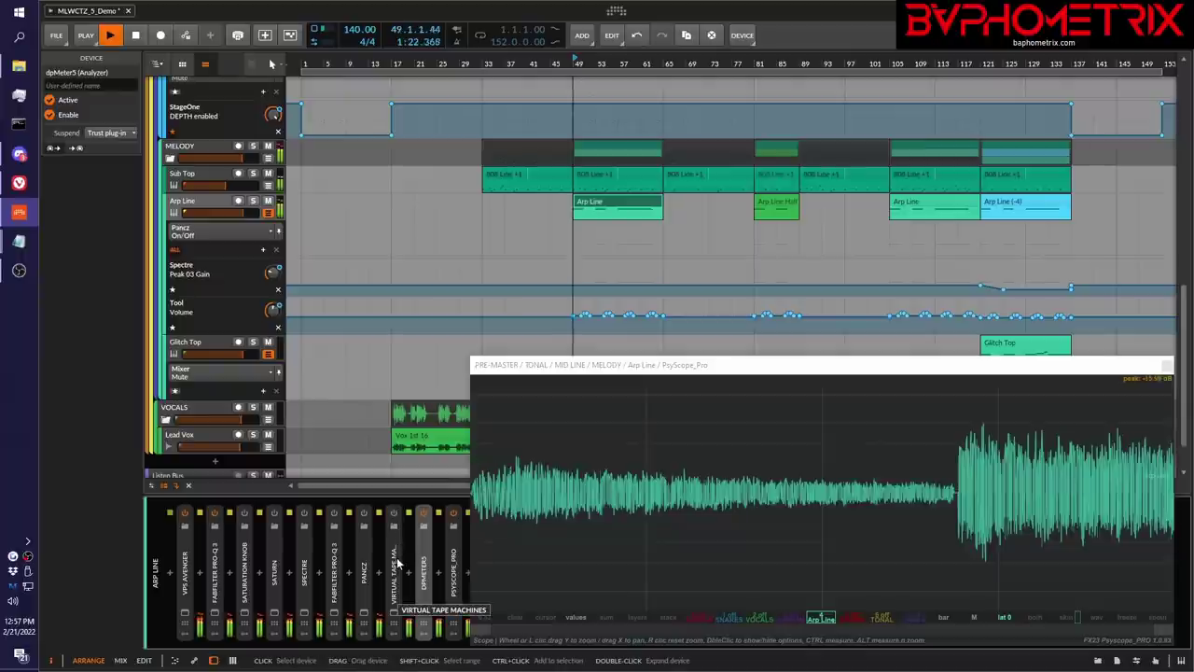
pyautogui.click(394, 513)
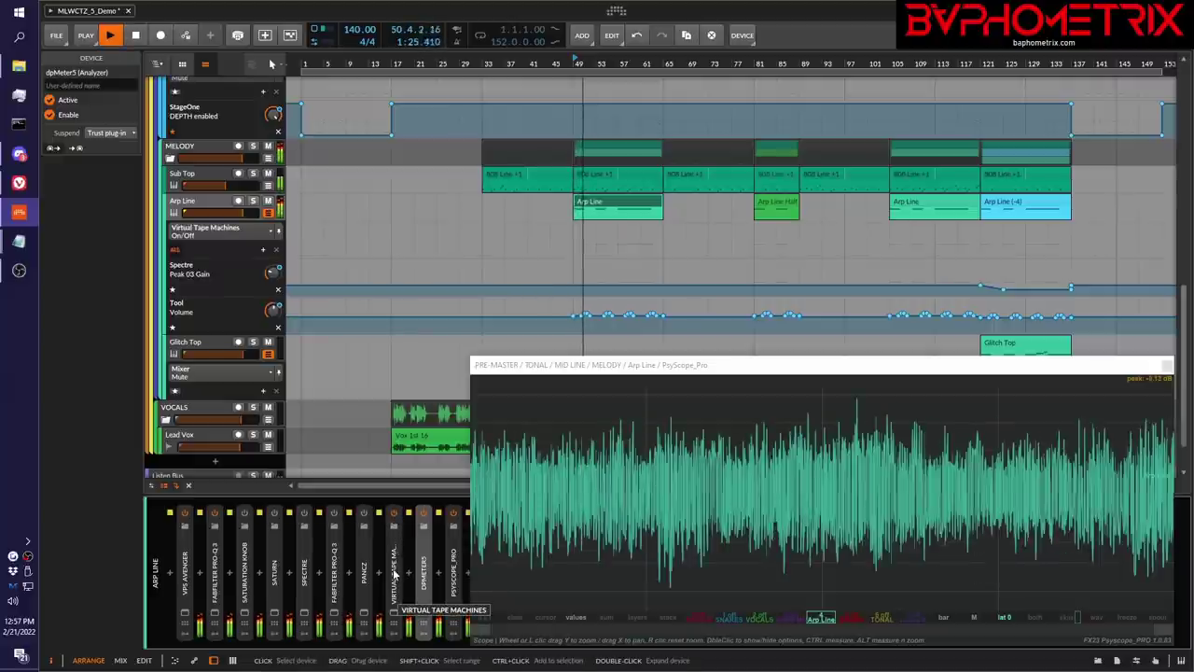
pyautogui.press('space')
pyautogui.press('space')
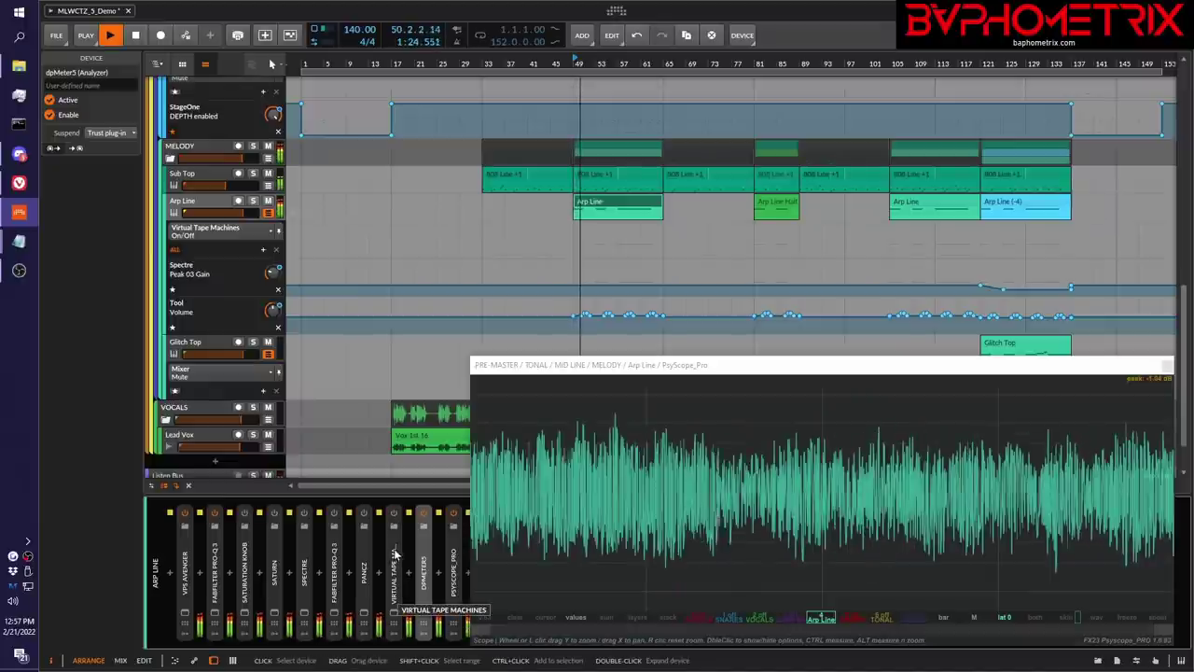
pyautogui.press('space')
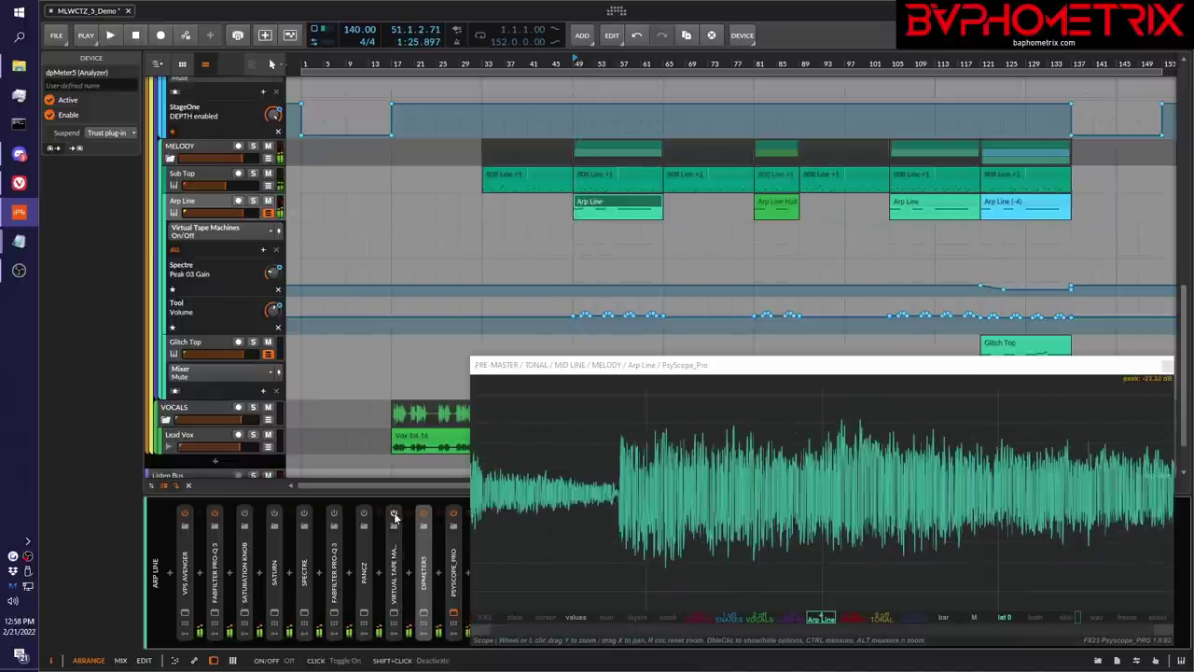
pyautogui.press('space')
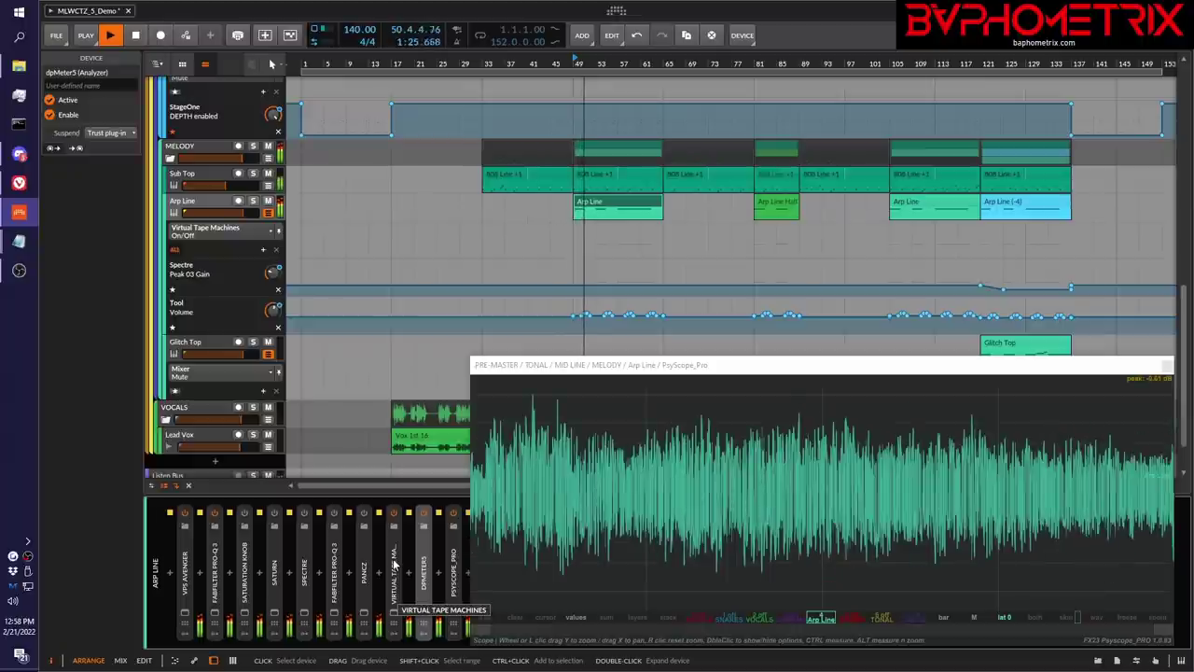
pyautogui.press('space')
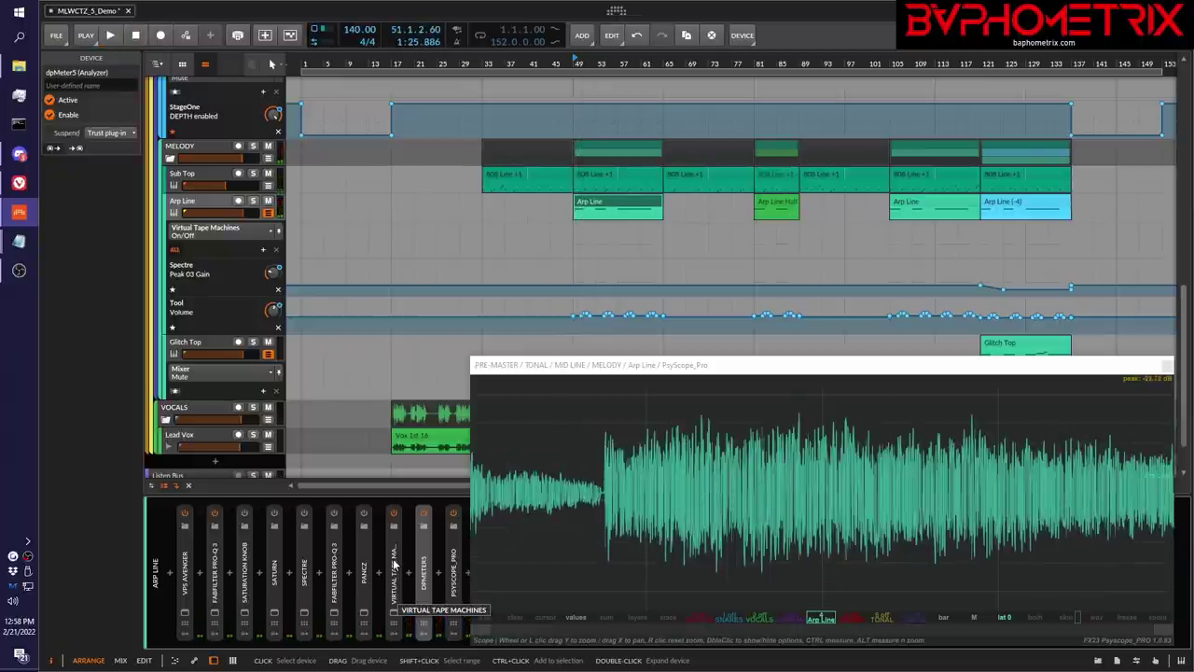